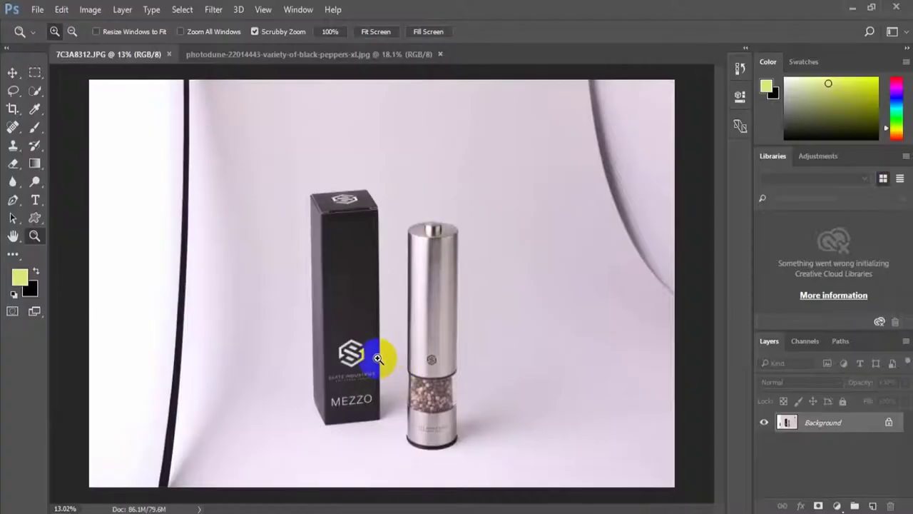
Zoom in closely on the MEZZO box label and switch to the Pen tool
click(350, 322)
drag(397, 393, 303, 284)
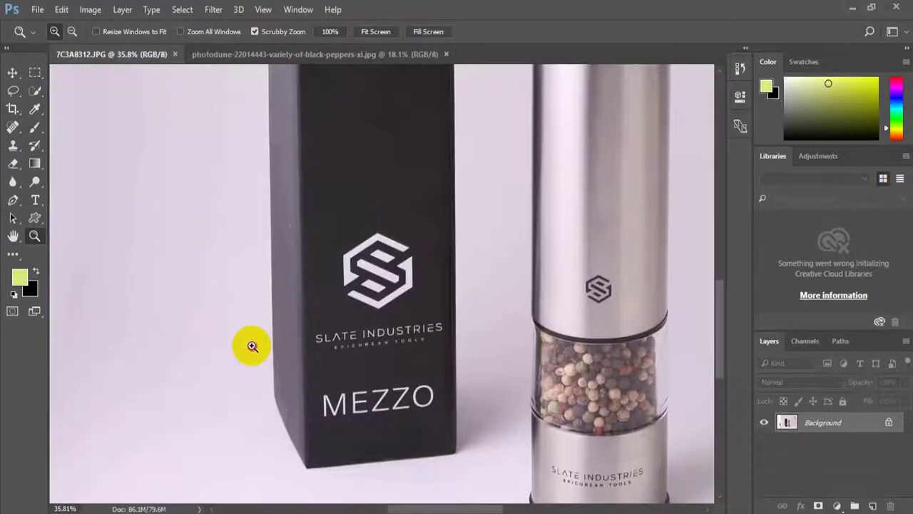
drag(250, 347, 367, 421)
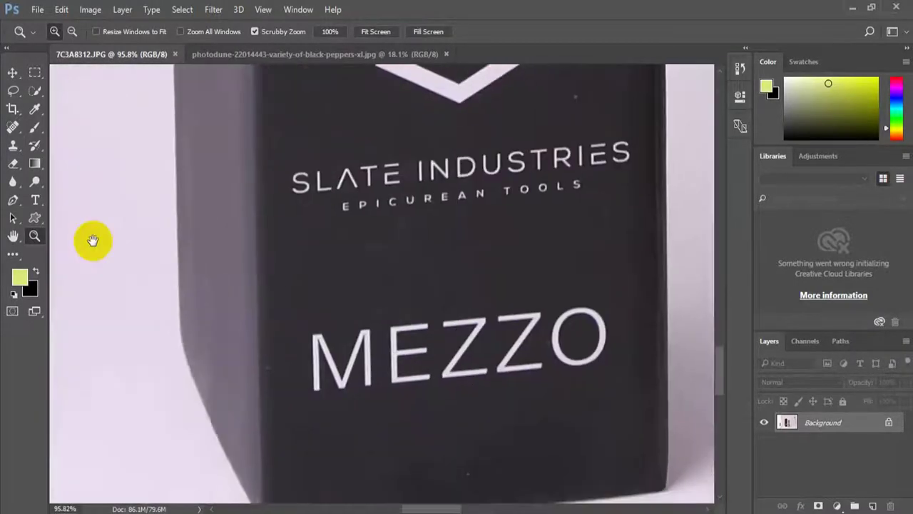
click(13, 200)
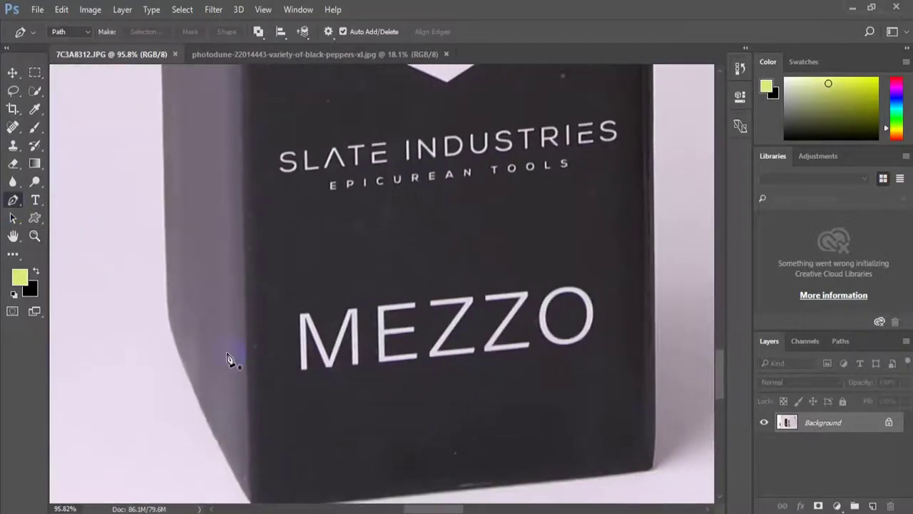
Place pen anchors up the box's left edge to its top-left corner
click(168, 305)
drag(165, 295, 258, 384)
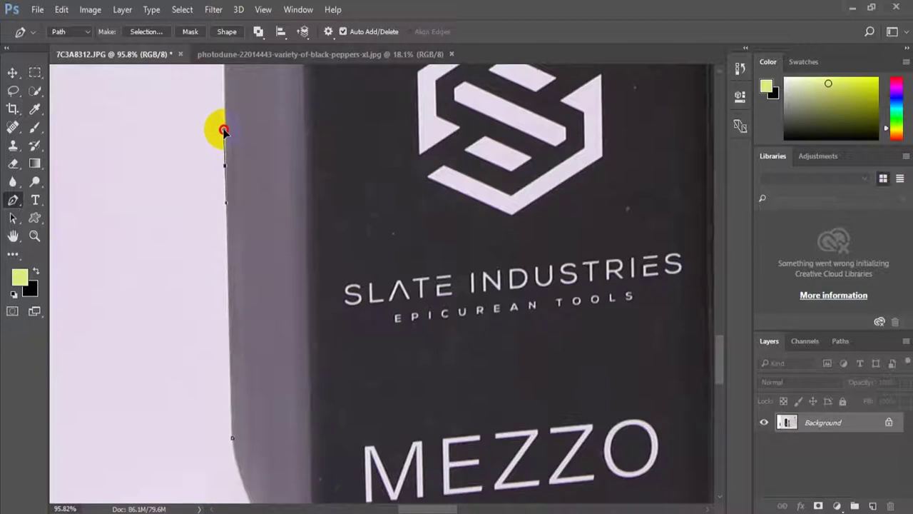
drag(314, 147, 296, 385)
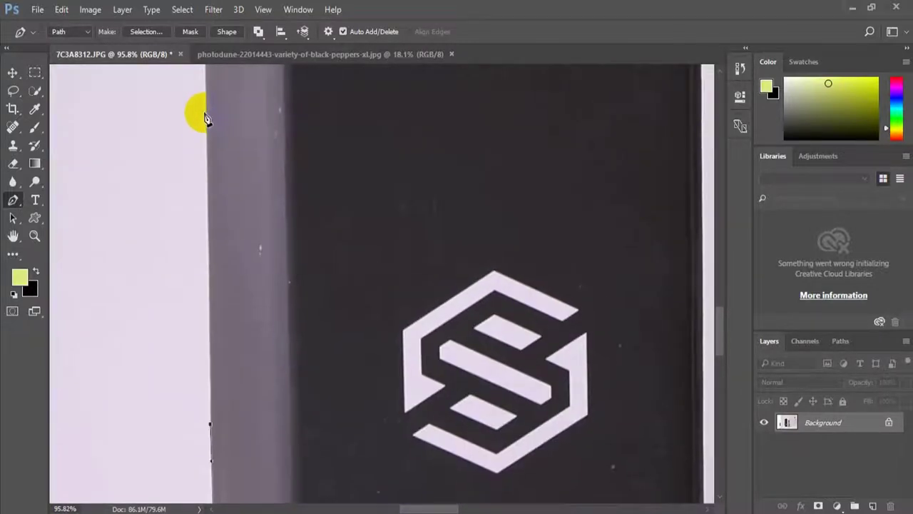
drag(206, 110, 203, 87)
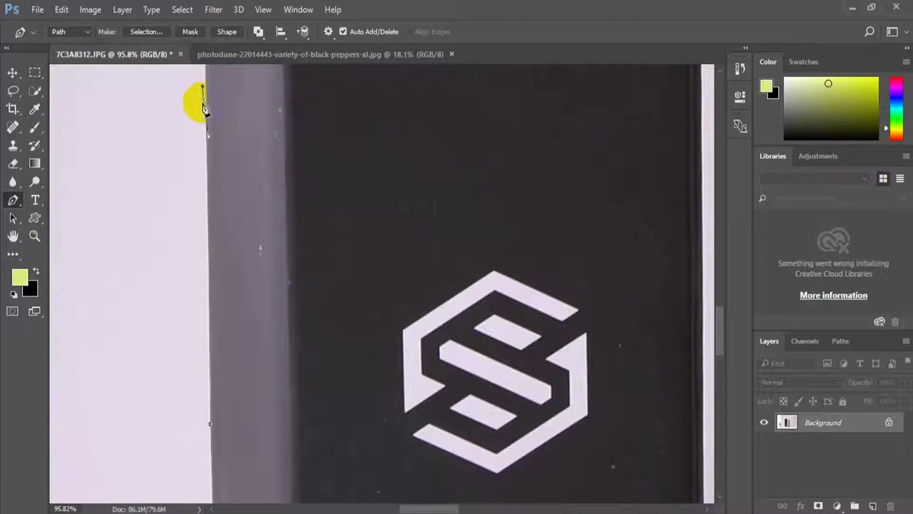
scroll(235, 171, up, 1)
scroll(271, 224, up, 4)
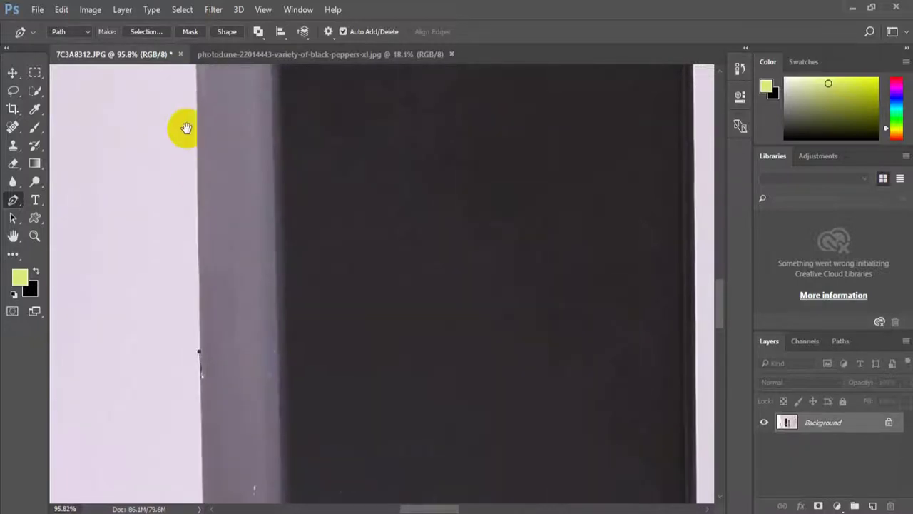
click(196, 94)
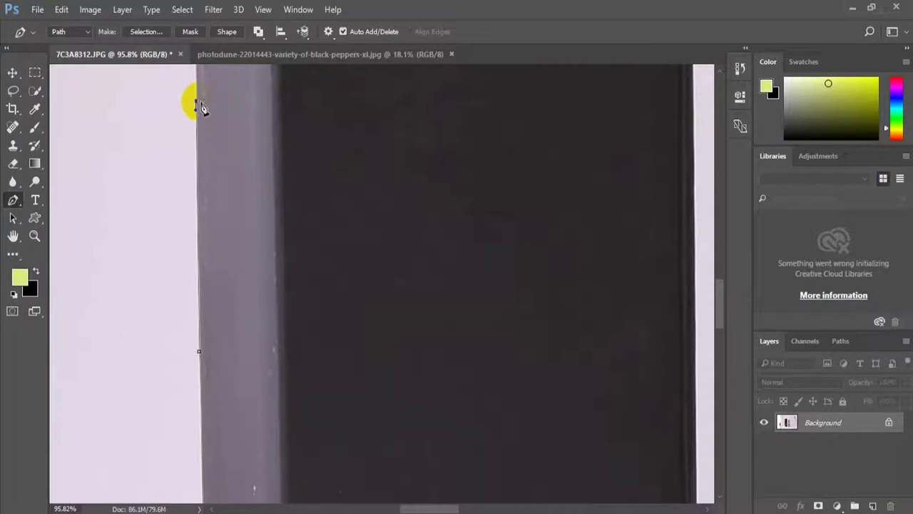
mouse_move(202, 107)
mouse_down()
mouse_move(232, 287)
mouse_move(217, 165)
mouse_move(238, 152)
mouse_up()
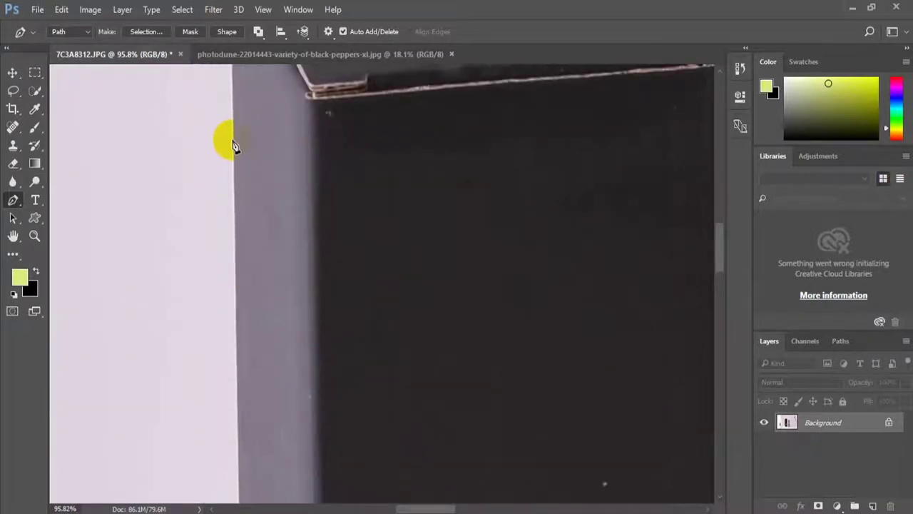
scroll(232, 136, up, 5)
scroll(221, 200, up, 1)
click(214, 223)
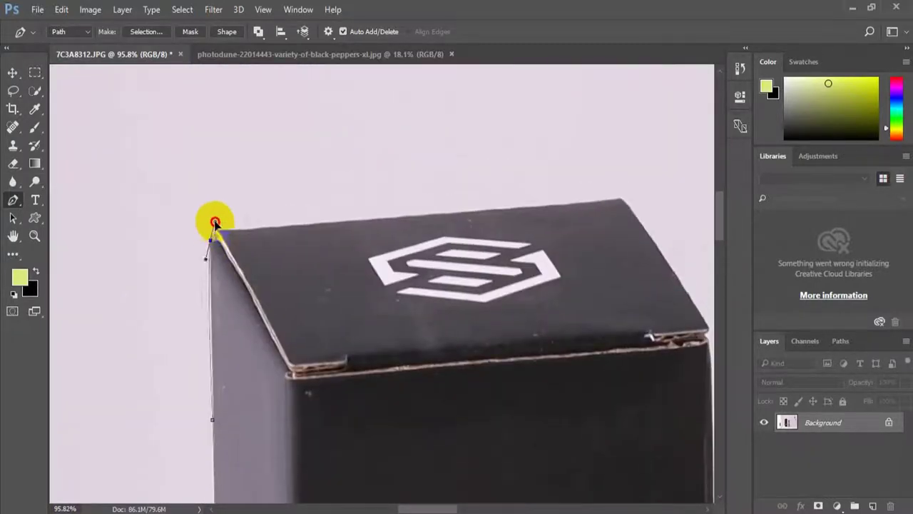
Trace the lid to the top-right corner and continue down the box's right edge
scroll(404, 262, right, 2)
scroll(404, 261, up, 1)
click(575, 241)
scroll(500, 278, right, 5)
scroll(500, 278, down, 2)
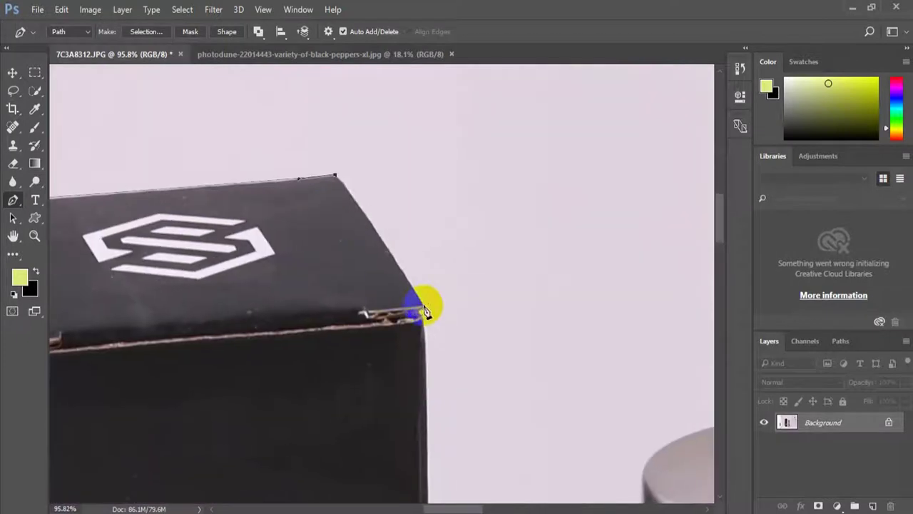
click(422, 310)
scroll(424, 316, down, 5)
scroll(424, 316, right, 2)
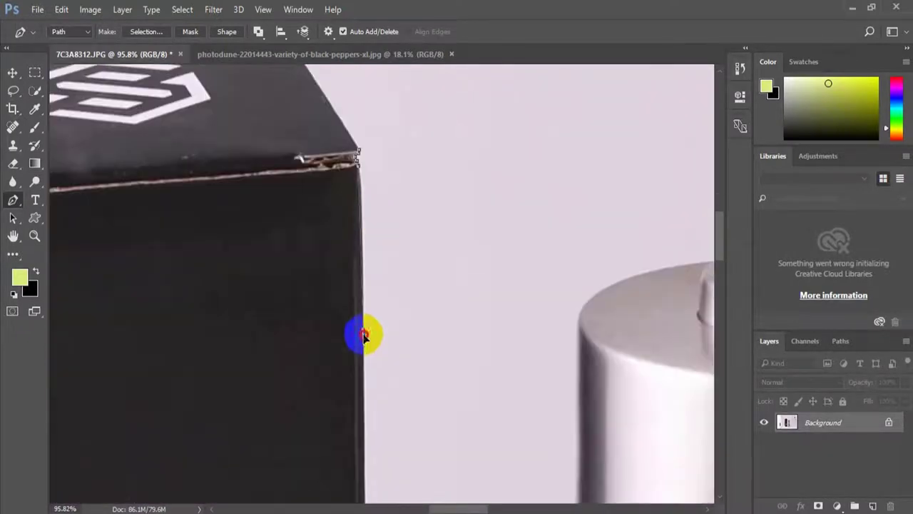
click(364, 334)
scroll(340, 397, down, 5)
scroll(402, 311, left, 1)
click(381, 462)
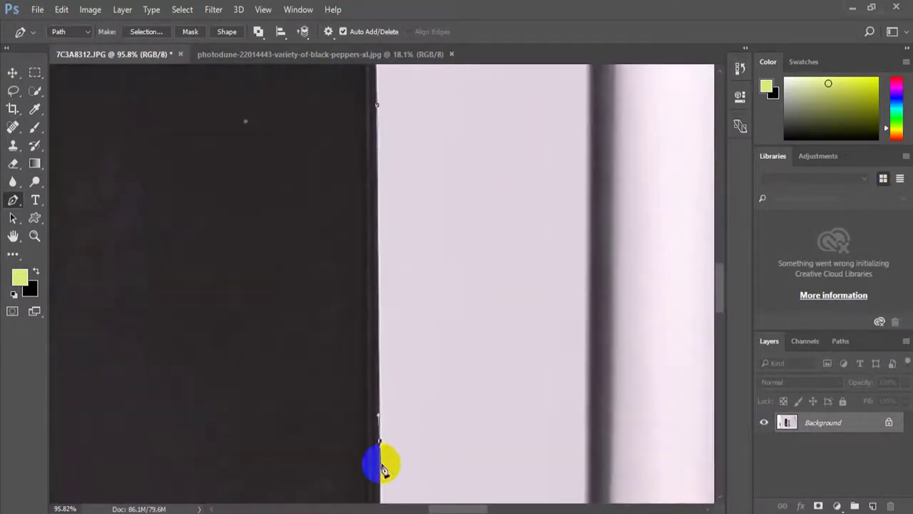
Carry the path around the lower-right corner, along the bottom and up the left edge
scroll(382, 468, down, 5)
click(322, 428)
scroll(322, 452, down, 5)
scroll(322, 452, down, 5)
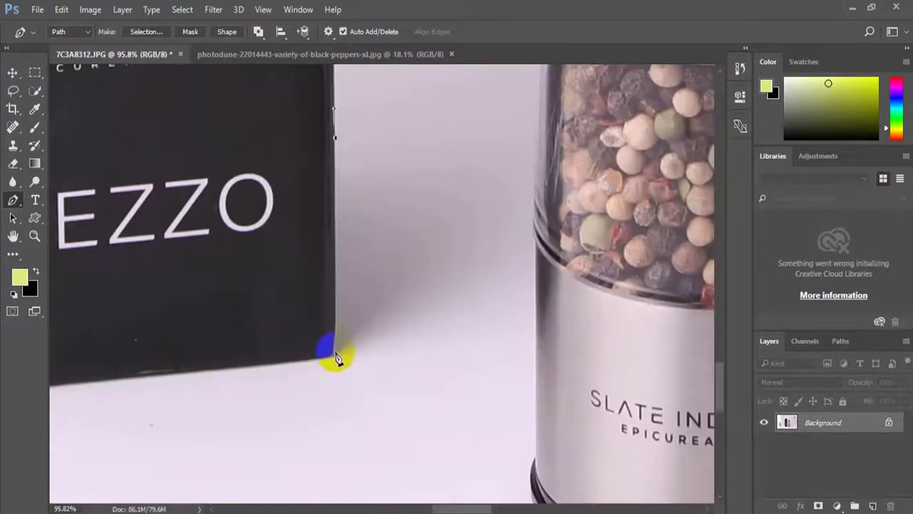
click(332, 350)
scroll(370, 329, down, 2)
scroll(371, 329, left, 3)
click(291, 326)
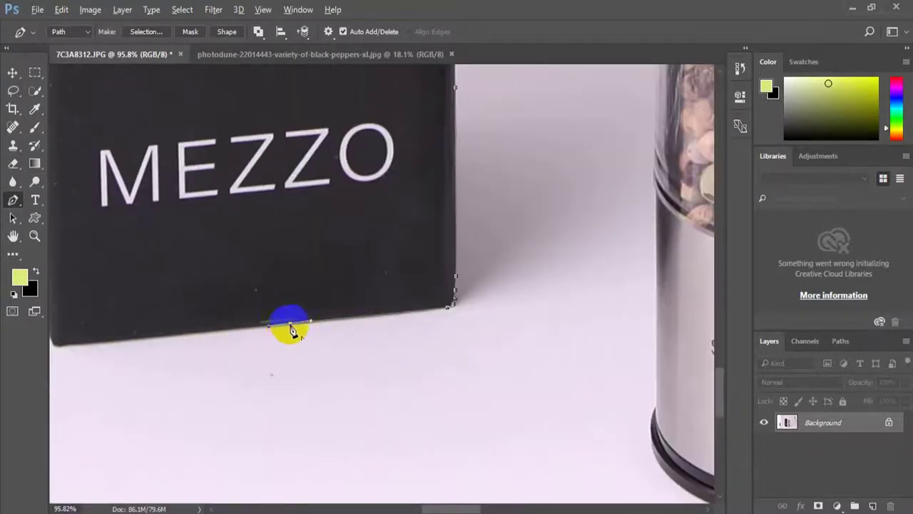
scroll(235, 331, left, 3)
click(202, 329)
click(170, 278)
click(151, 232)
Close the box path and begin tracing the grinder across its top cap
drag(135, 200, 169, 311)
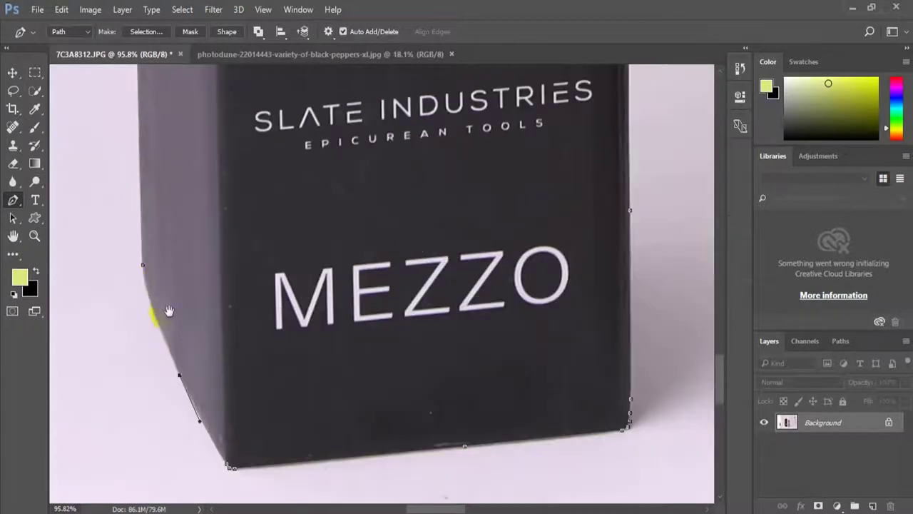
click(141, 269)
scroll(316, 383, right, 8)
scroll(316, 383, up, 6)
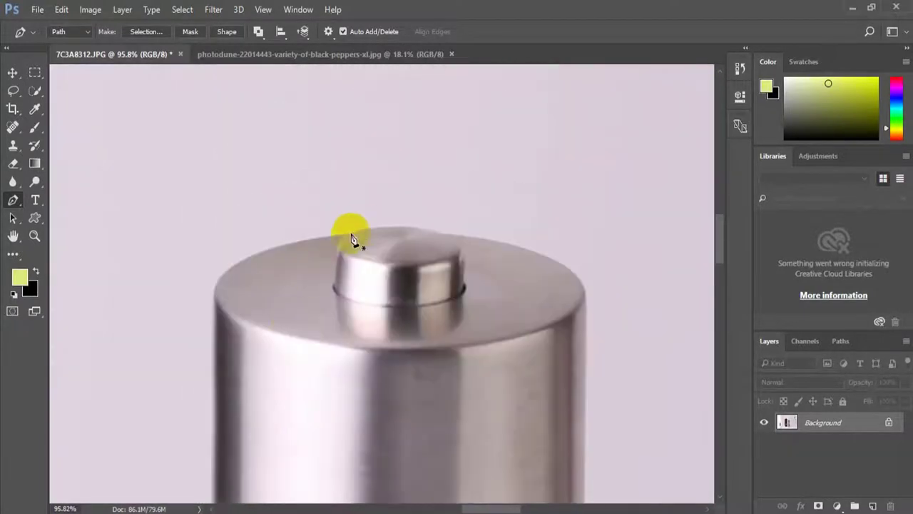
click(351, 233)
drag(443, 234, 495, 255)
drag(583, 284, 621, 316)
Trace down the grinder's right side to where the pepper glass meets metal
scroll(499, 271, right, 8)
scroll(499, 271, down, 4)
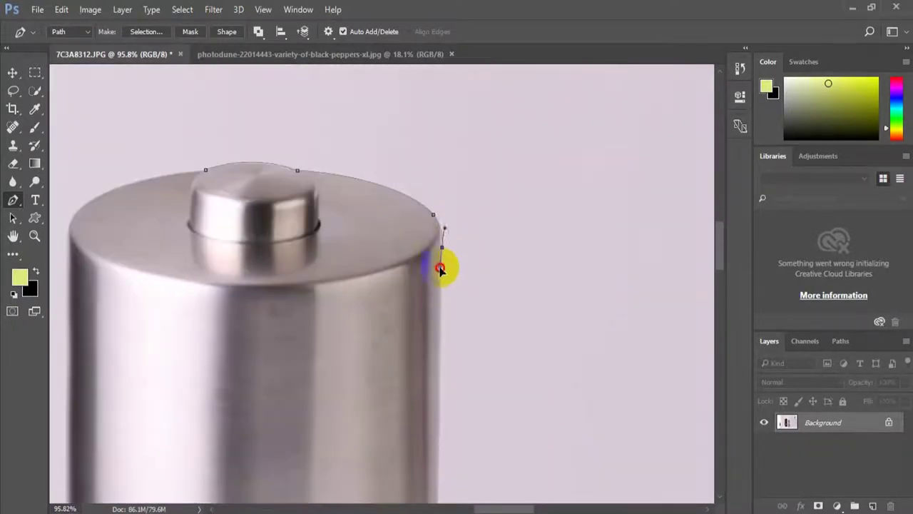
click(439, 263)
scroll(326, 214, down, 3)
mouse_move(385, 393)
mouse_down()
mouse_move(388, 433)
mouse_move(399, 294)
mouse_up()
scroll(382, 435, down, 5)
click(357, 423)
scroll(357, 428, down, 5)
scroll(357, 428, right, 2)
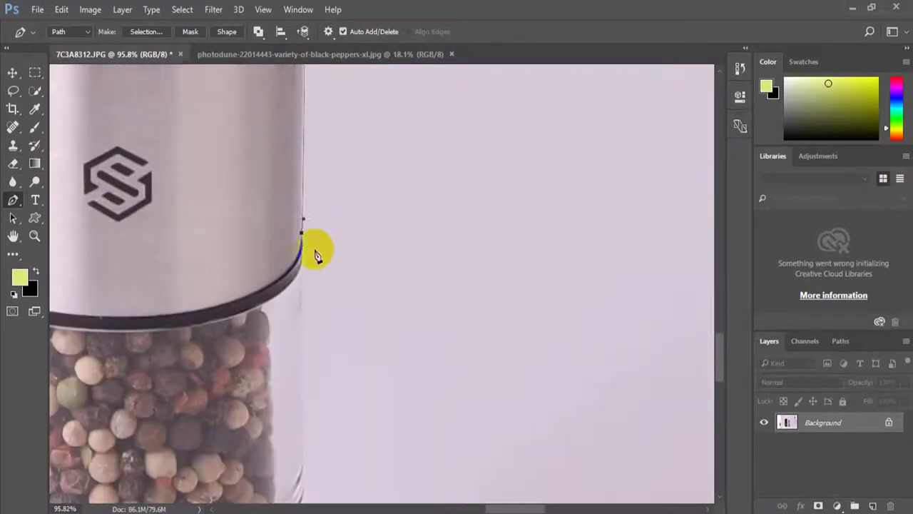
scroll(302, 291, down, 5)
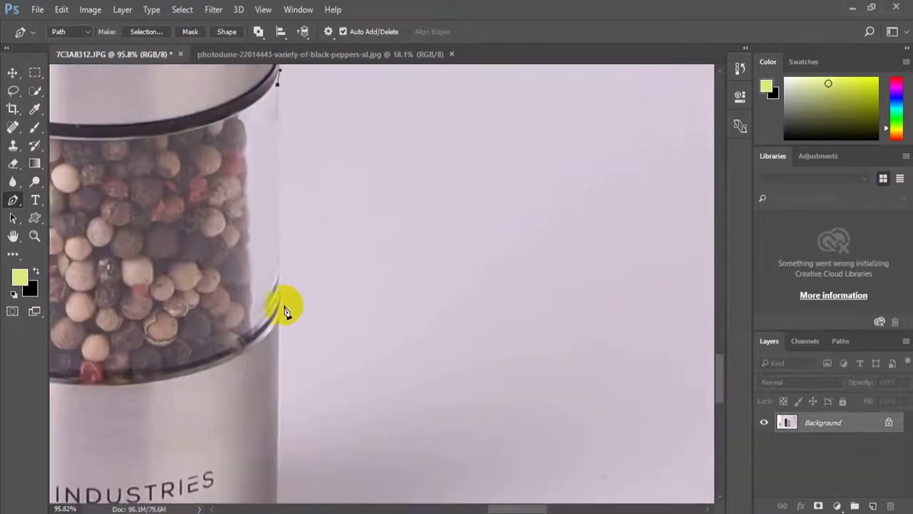
click(281, 306)
Extend the grinder path to its lower-right rim
scroll(281, 305, down, 5)
scroll(281, 306, left, 2)
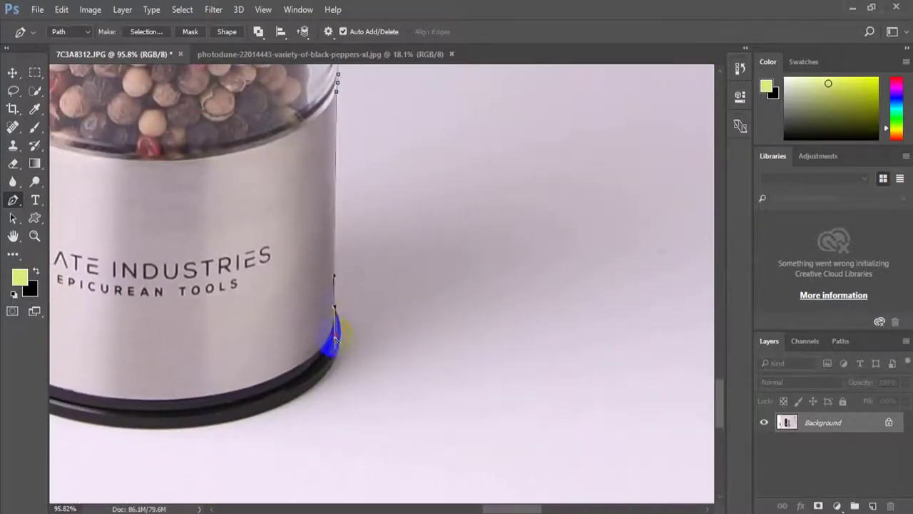
scroll(357, 367, down, 3)
drag(333, 293, 322, 326)
mouse_move(156, 368)
mouse_down()
mouse_move(208, 366)
mouse_move(117, 352)
mouse_up()
click(332, 341)
Trace the grinder's left side and top knob, then load the paths as a selection
scroll(171, 349, up, 1)
scroll(172, 350, left, 2)
drag(135, 309, 153, 204)
scroll(149, 264, up, 3)
scroll(152, 204, up, 2)
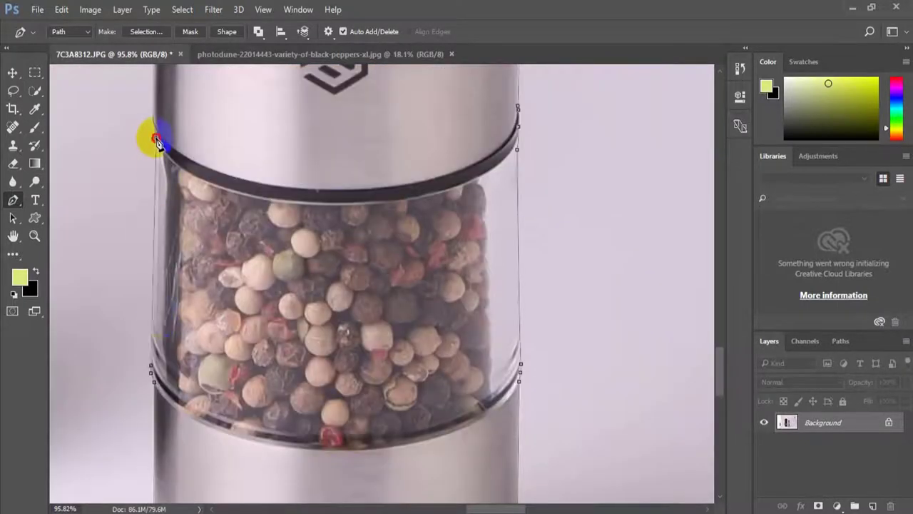
scroll(171, 269, up, 3)
scroll(179, 179, up, 3)
scroll(194, 261, up, 3)
click(185, 291)
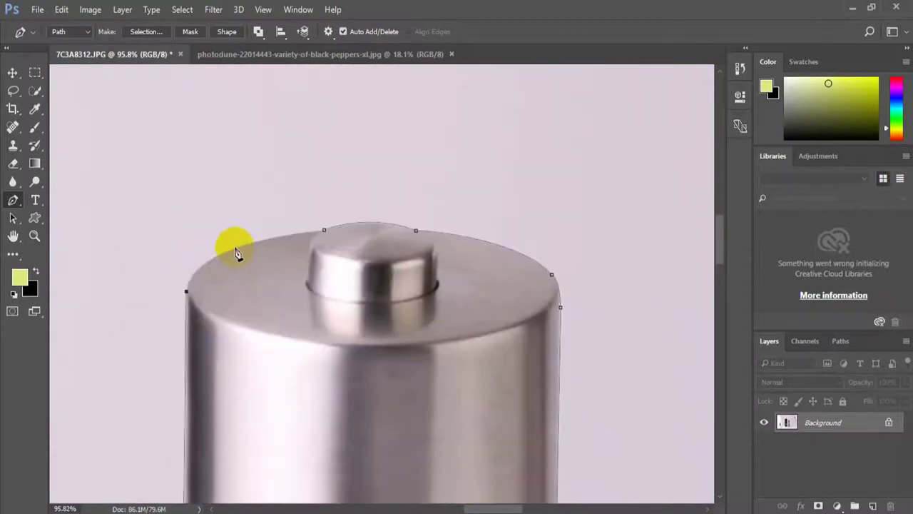
drag(236, 247, 283, 230)
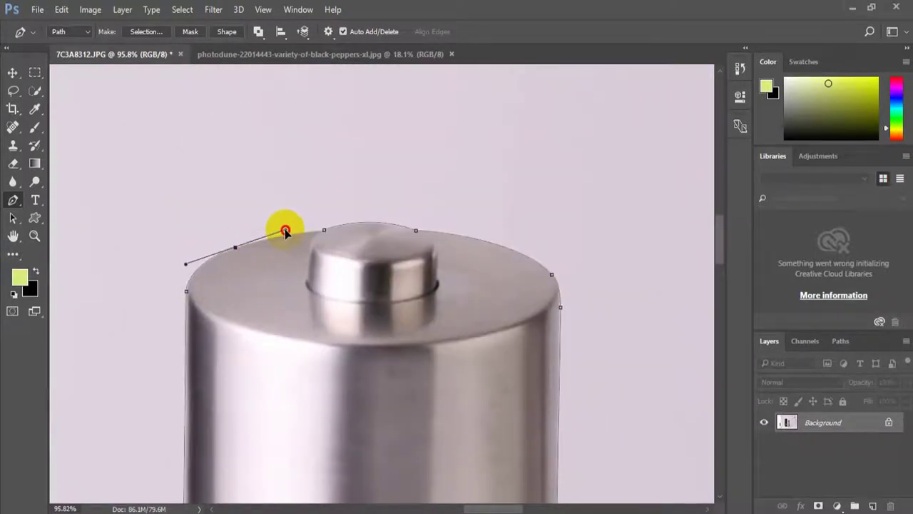
alt+click(236, 247)
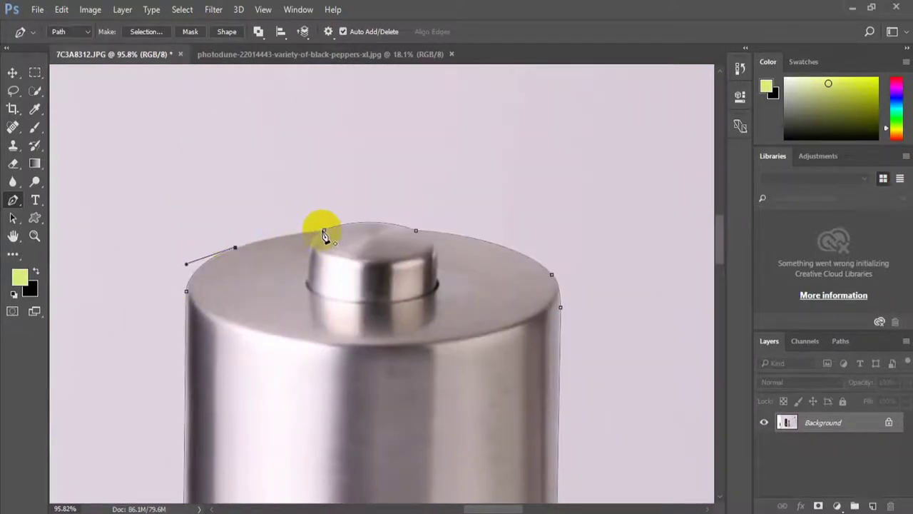
drag(324, 230, 371, 229)
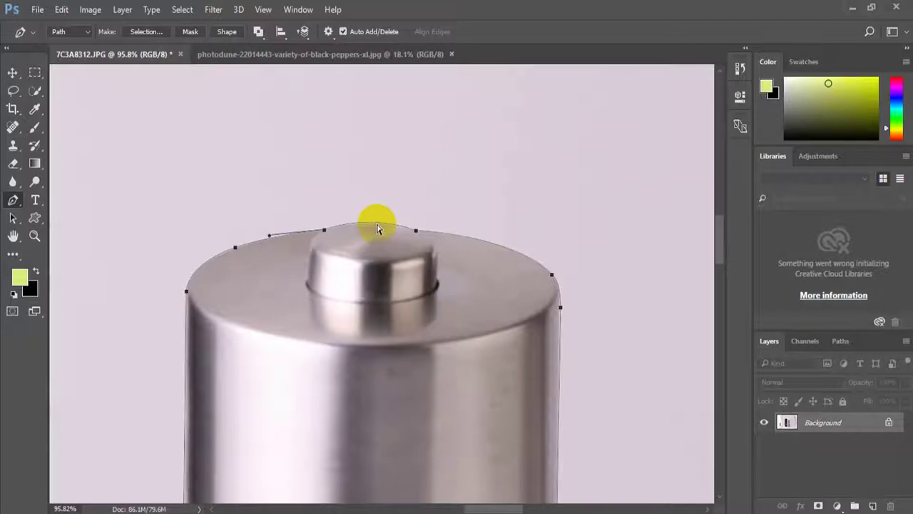
key(ctrl+Return)
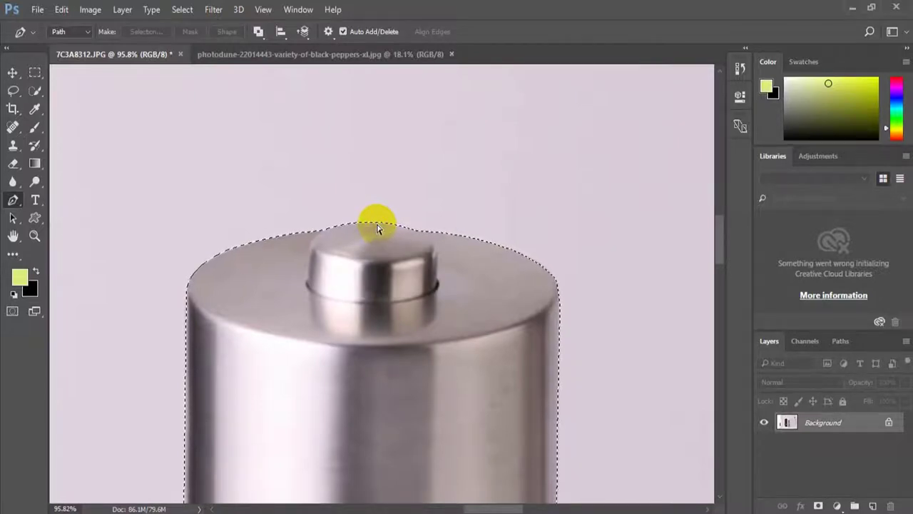
Drop the selection, fit the photo in the window, and enable Move tool auto-select
click(19, 70)
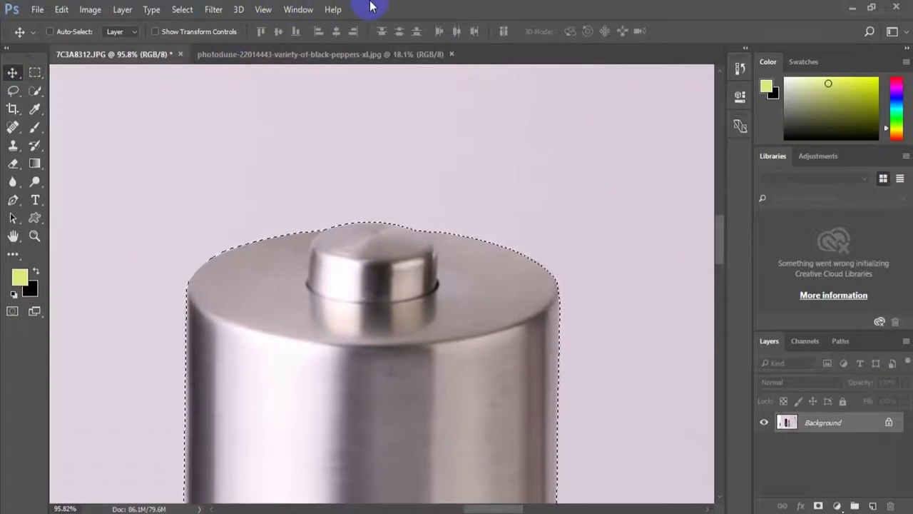
key(ctrl+z)
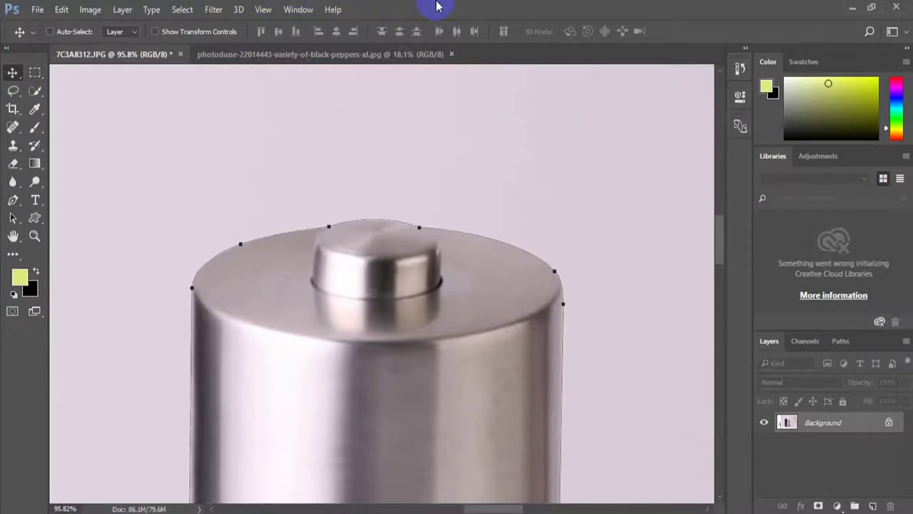
key(ctrl+0)
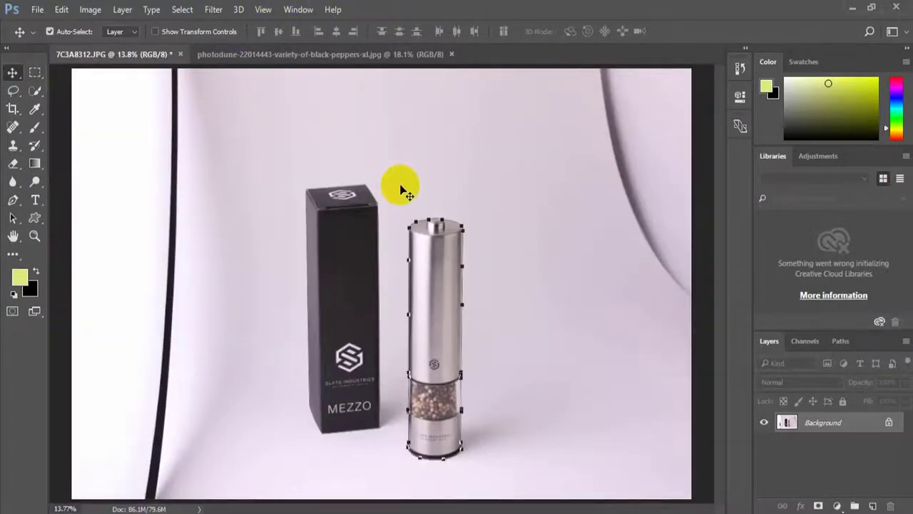
click(13, 74)
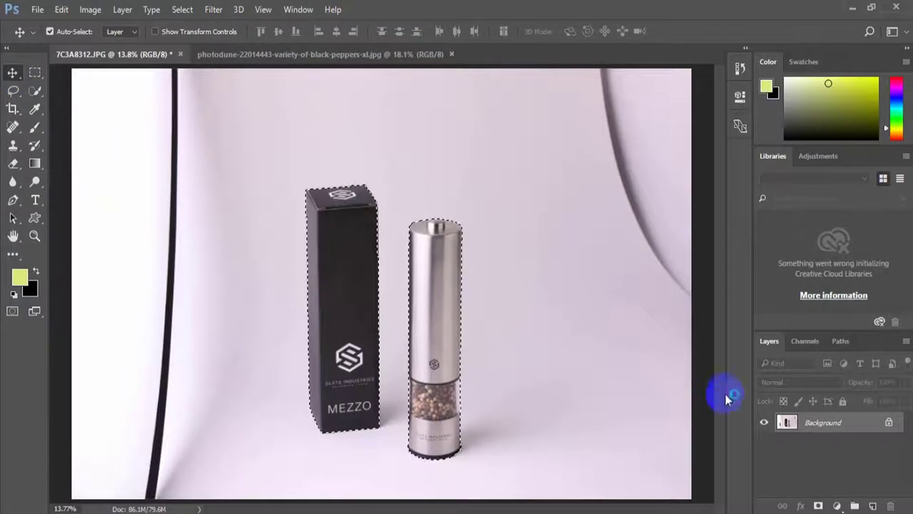
Duplicate the Background layer and add a layer mask from the product selection
drag(860, 428, 862, 449)
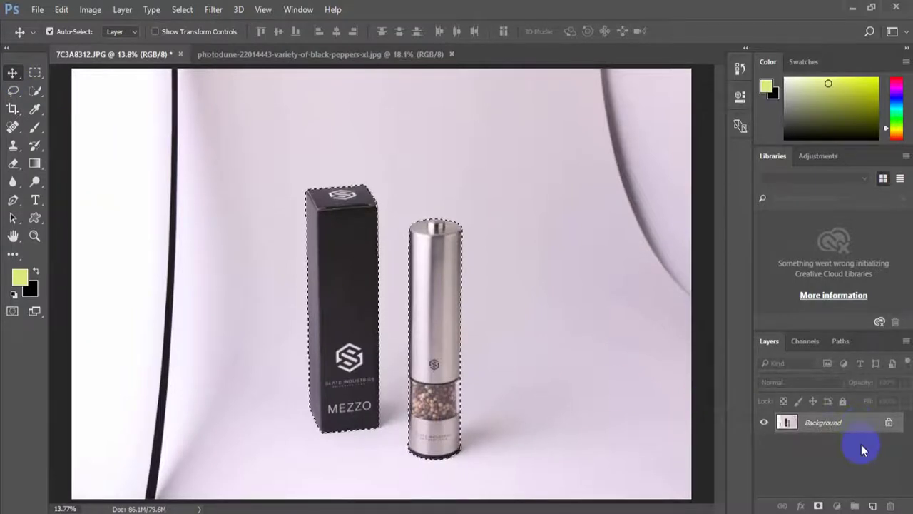
drag(862, 450, 873, 505)
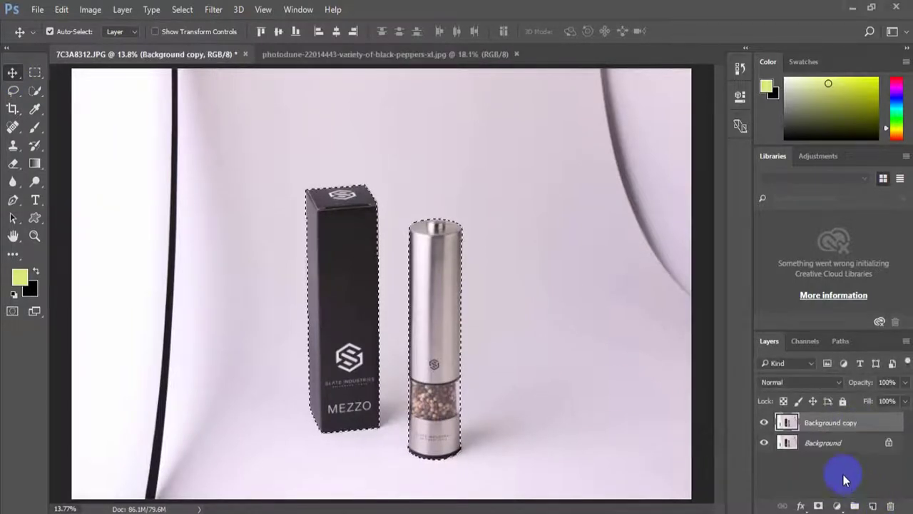
click(818, 505)
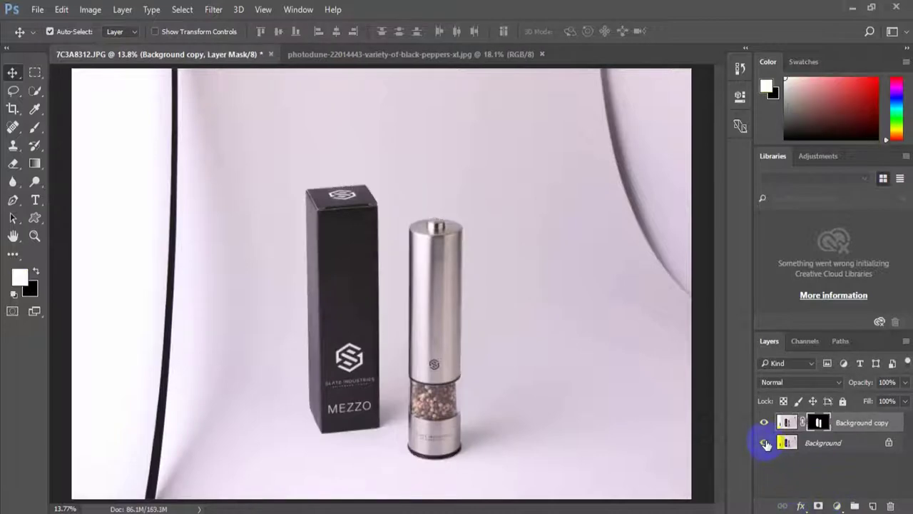
Hide the original Background layer and zoom in close on the box lid
click(764, 443)
click(34, 235)
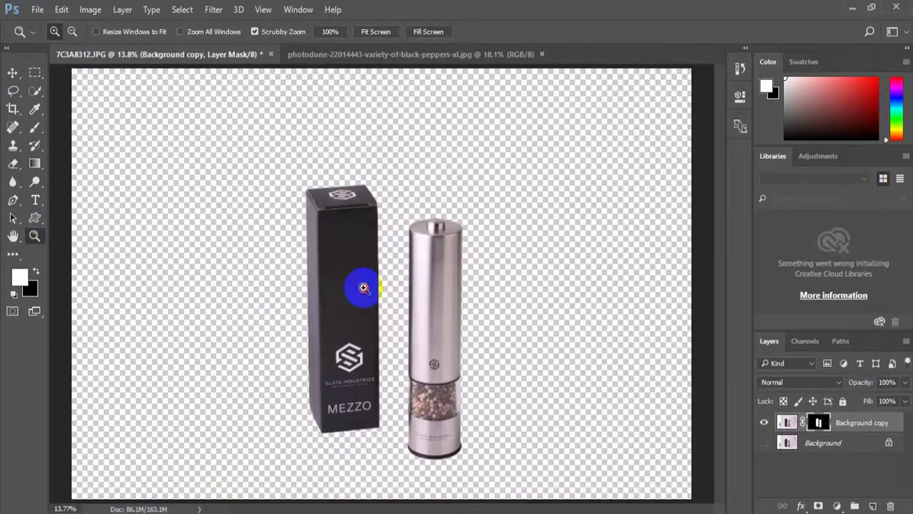
drag(364, 287, 438, 352)
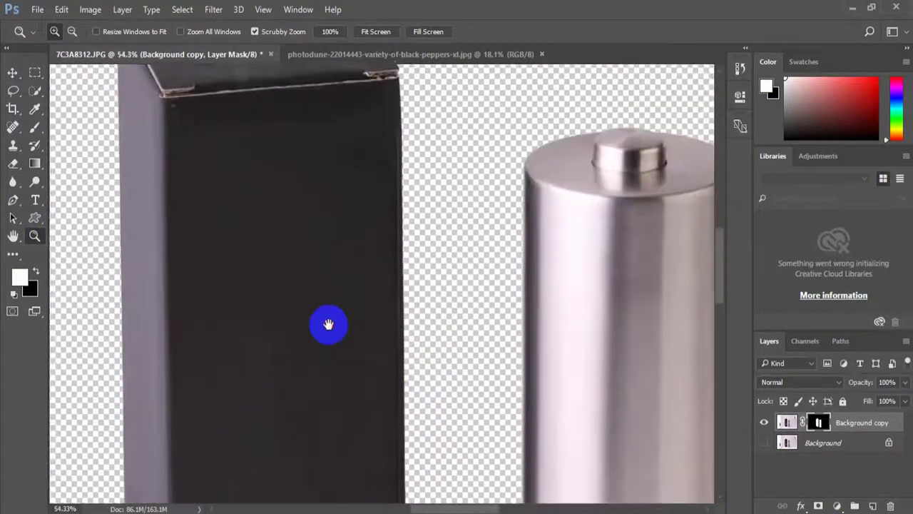
drag(328, 325, 322, 341)
drag(328, 273, 321, 361)
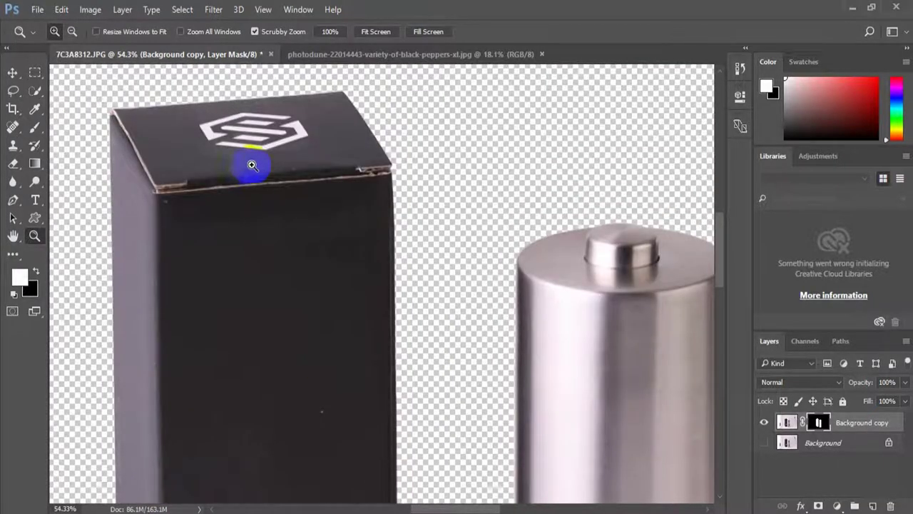
drag(251, 165, 172, 139)
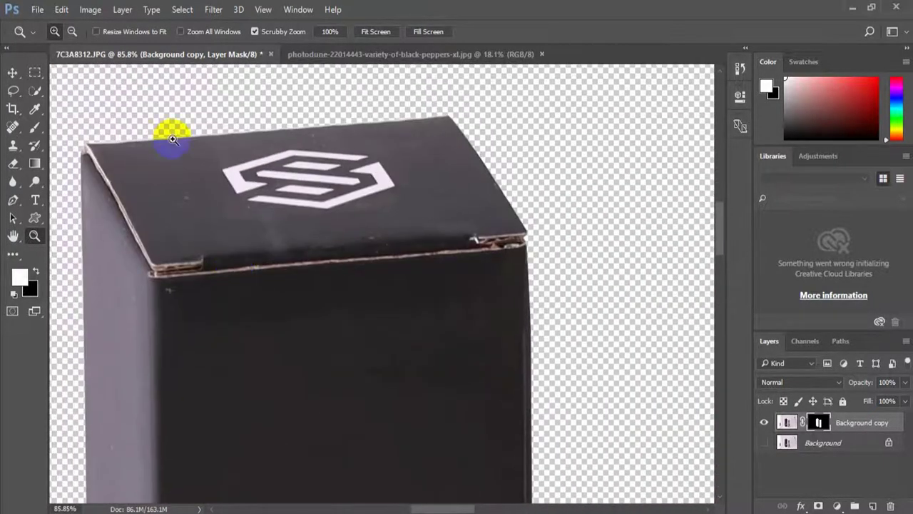
Choose the Spot Healing Brush at size 30 and dab specks on the box lid
click(13, 127)
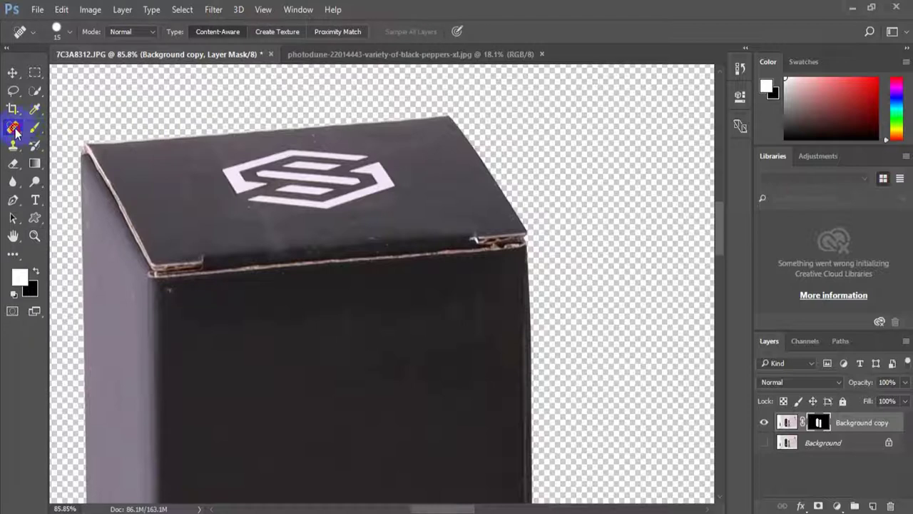
click(162, 183)
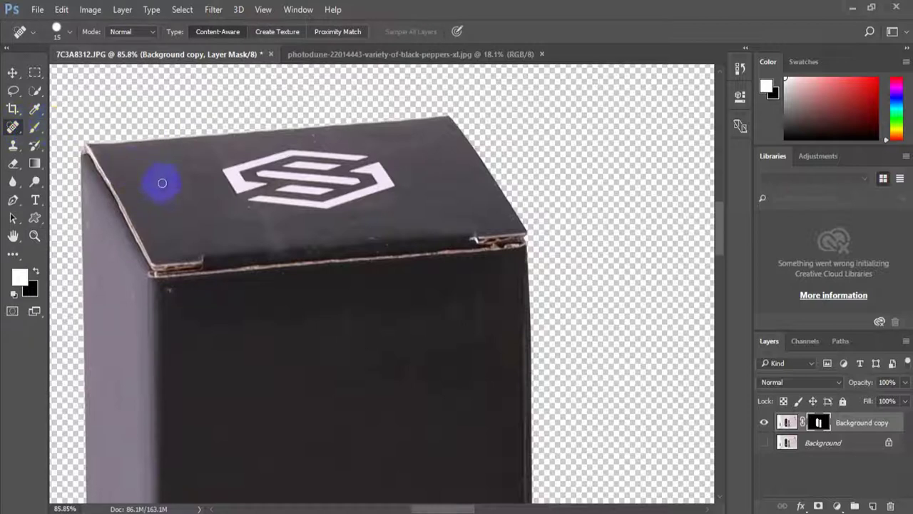
click(34, 127)
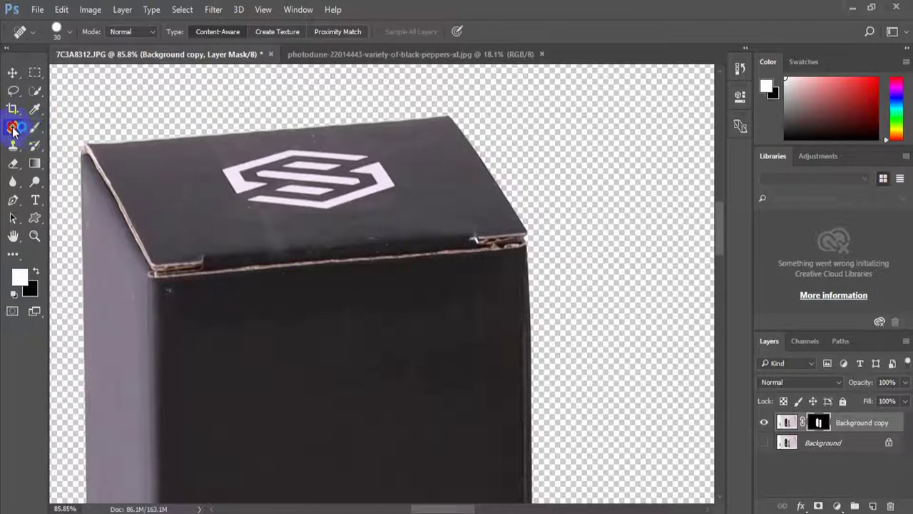
right_click(12, 129)
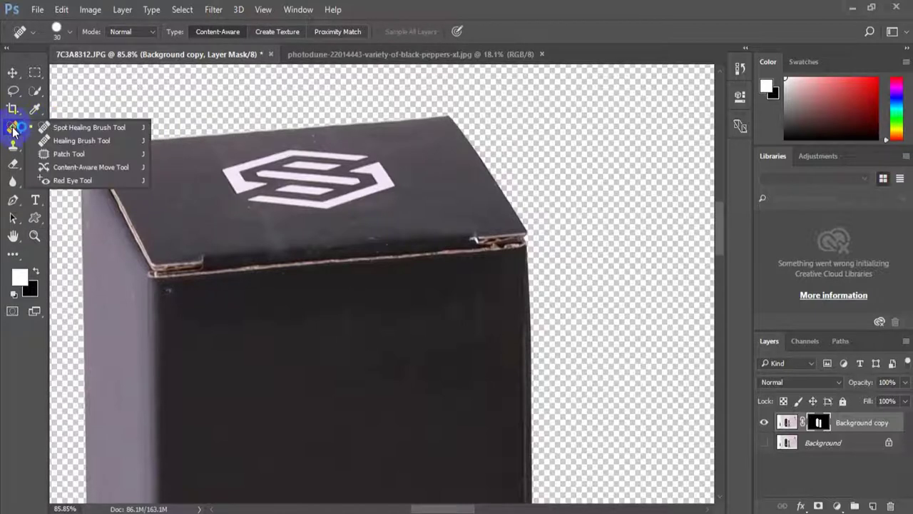
click(75, 128)
click(187, 193)
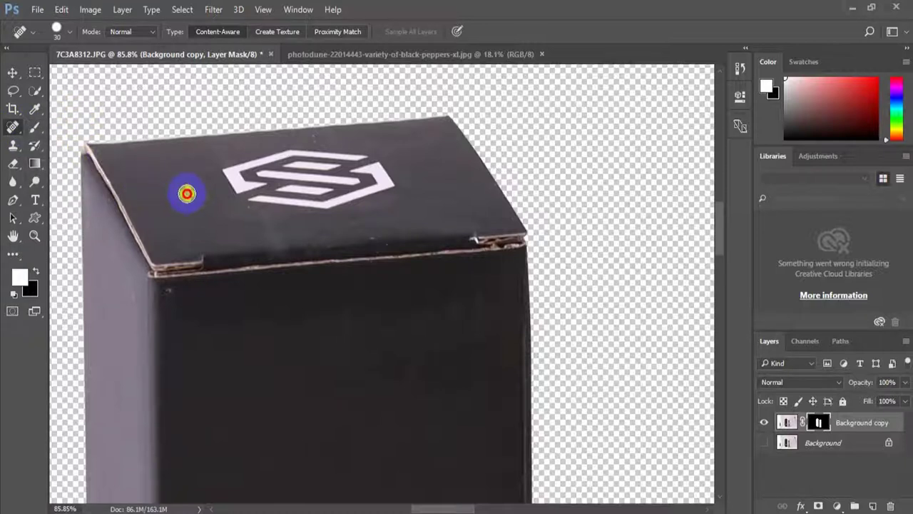
drag(183, 207, 190, 181)
Target the layer's image instead of its mask and heal marks on the lid and box front
click(780, 436)
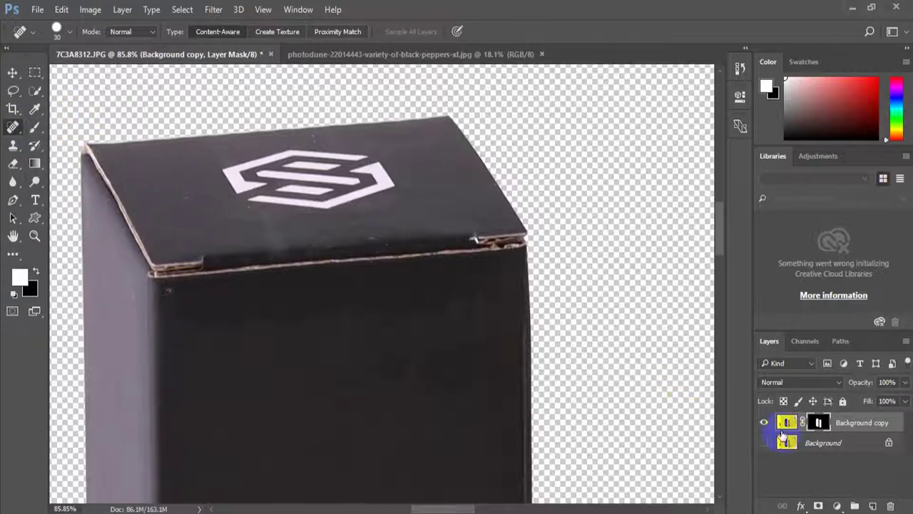
click(817, 424)
click(788, 423)
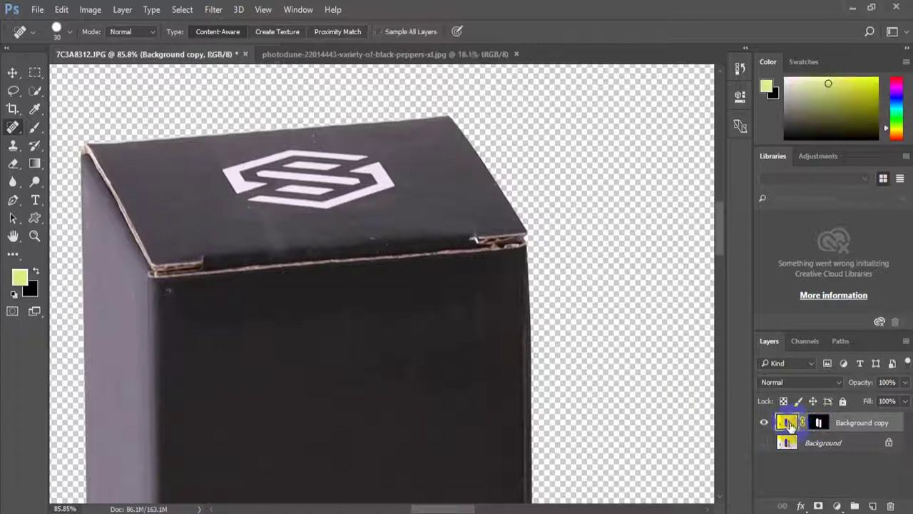
click(179, 204)
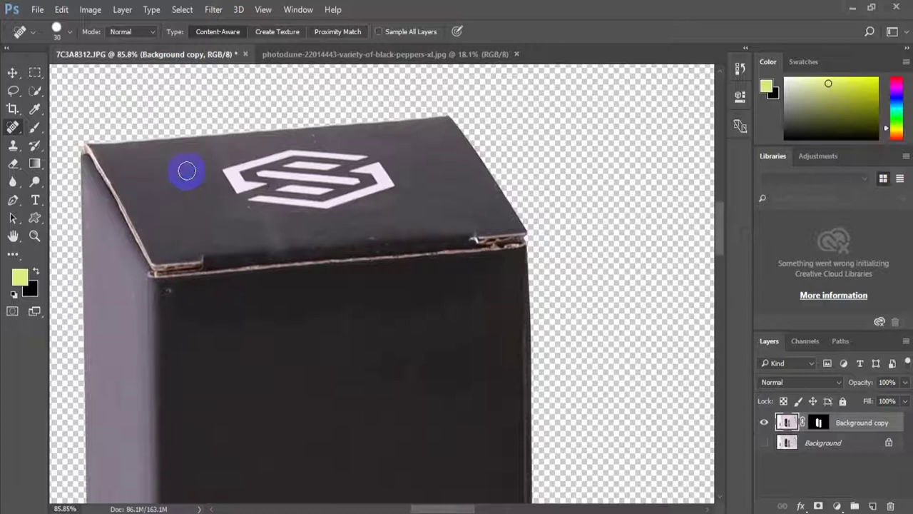
mouse_move(127, 295)
mouse_down()
mouse_move(254, 348)
mouse_move(179, 338)
mouse_move(169, 291)
mouse_move(193, 320)
mouse_move(295, 295)
mouse_move(376, 236)
mouse_move(340, 220)
mouse_up()
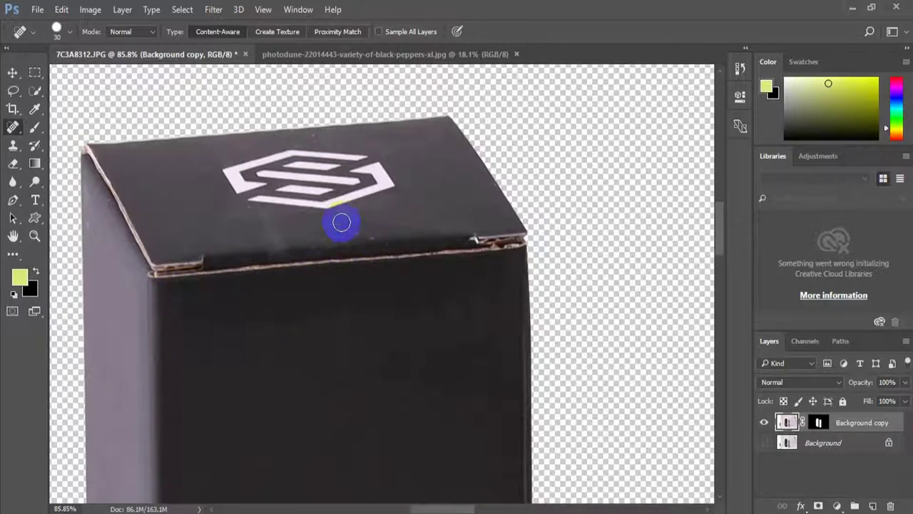
Patch the small lid blemish right of the logo with the Patch Tool, then clear the outline
click(37, 92)
drag(14, 94, 67, 92)
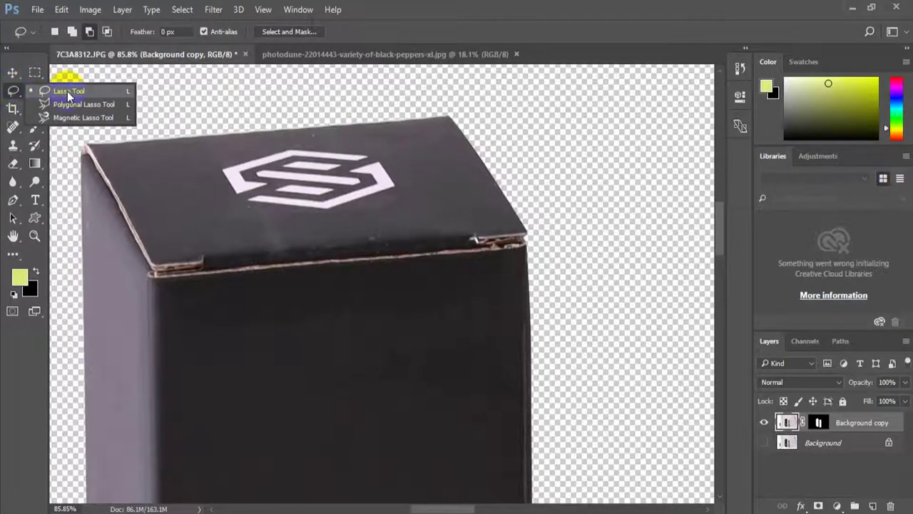
click(12, 127)
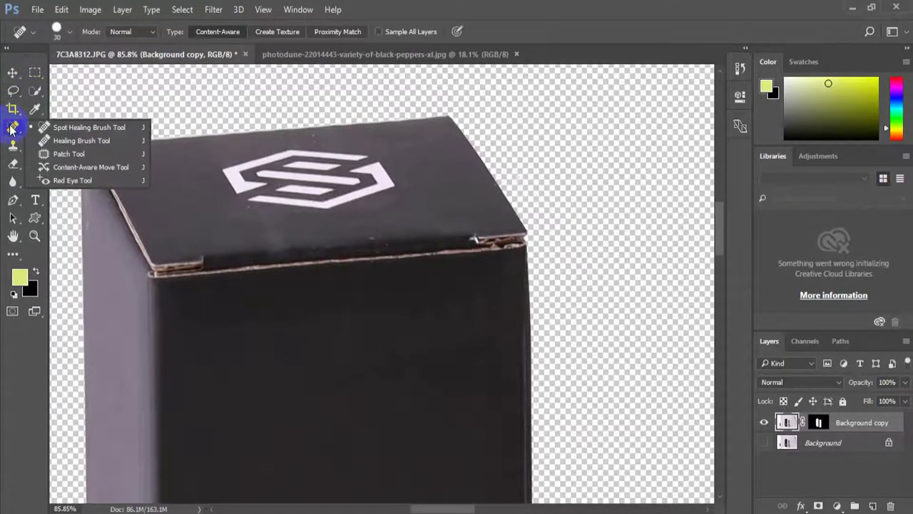
click(70, 153)
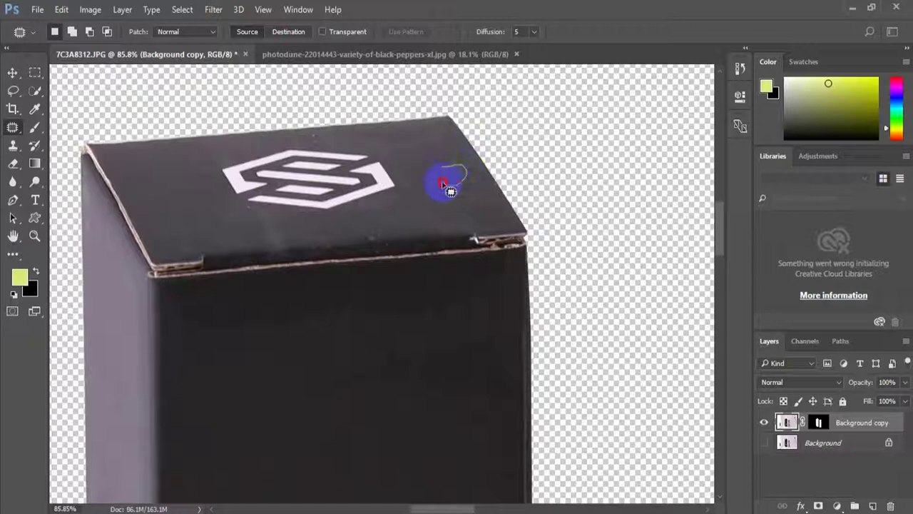
mouse_move(448, 167)
mouse_down()
mouse_move(468, 221)
mouse_move(472, 192)
mouse_move(440, 173)
mouse_up()
click(148, 128)
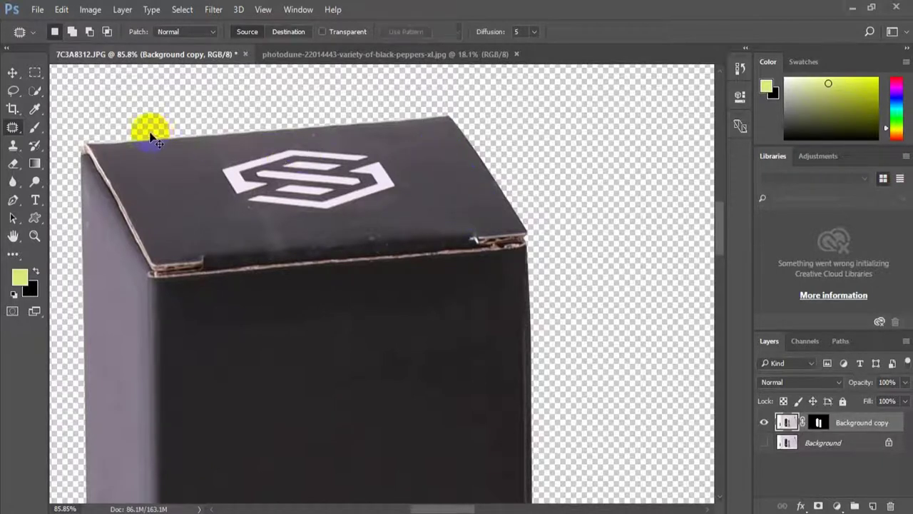
Spot-heal the yellow blemish by the logo, the crease streak, lid-edge speck and left-edge mark
right_click(21, 132)
click(75, 124)
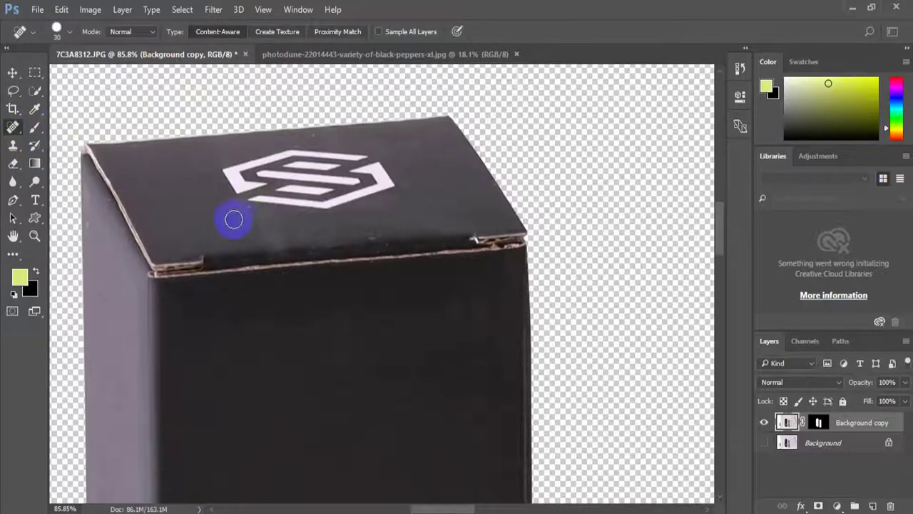
drag(252, 214, 254, 214)
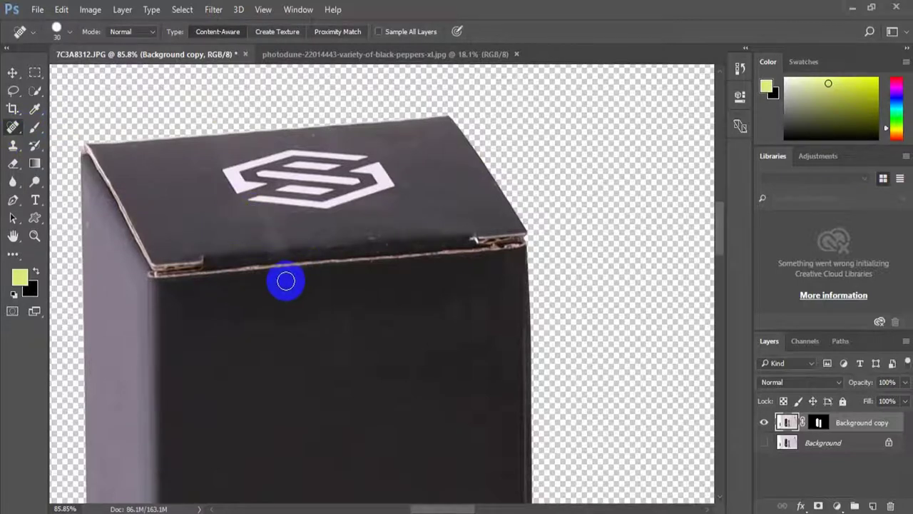
click(340, 351)
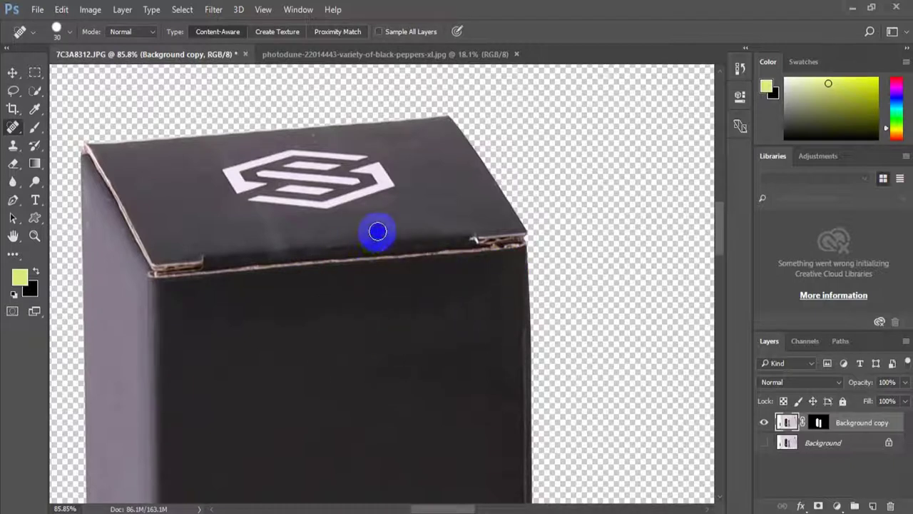
drag(378, 231, 425, 188)
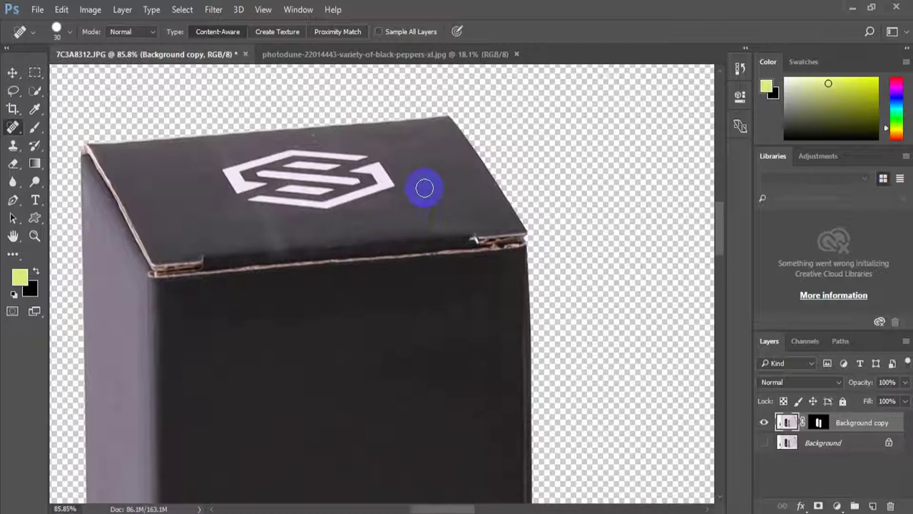
click(318, 134)
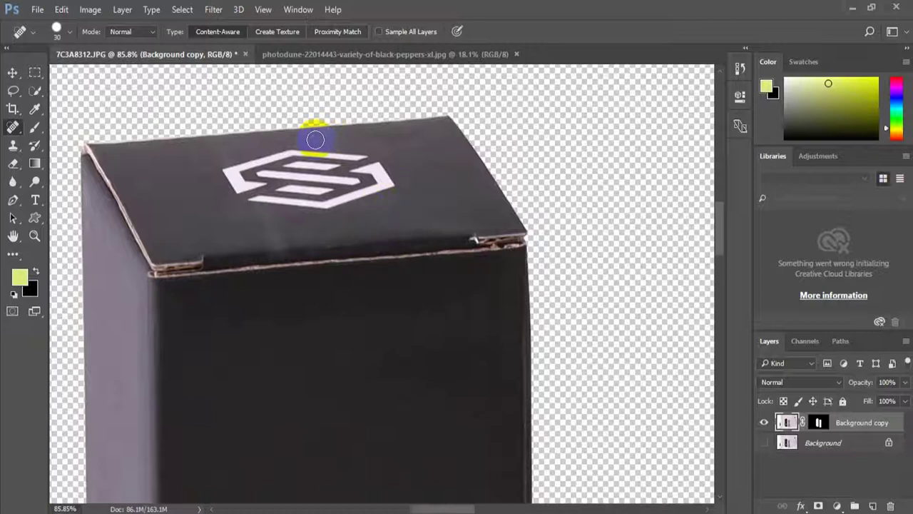
click(98, 205)
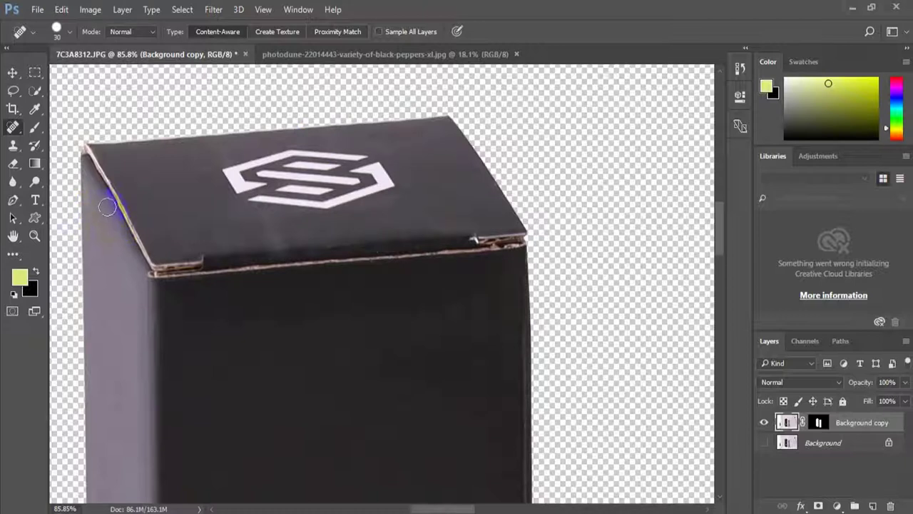
Spot-heal a speck and an upward streak on the box front, then pan up the left side to the logo
scroll(173, 190, down, 3)
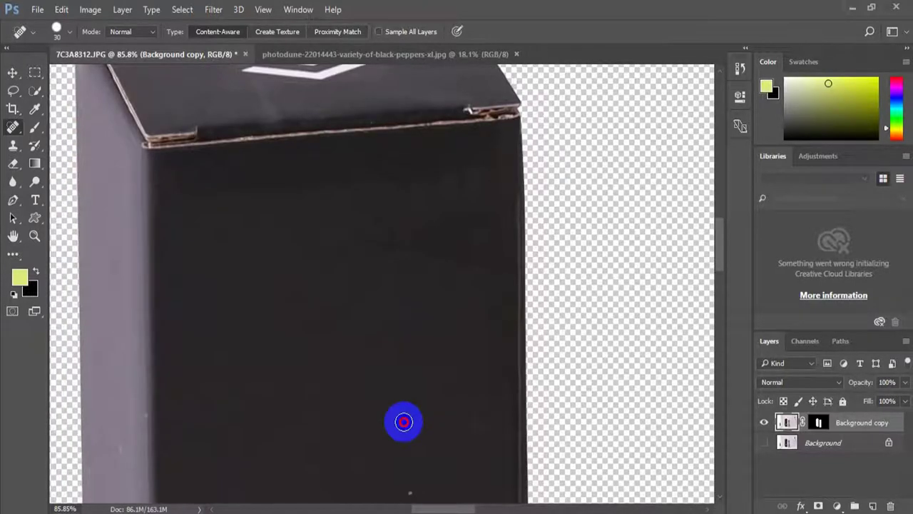
scroll(383, 364, down, 1)
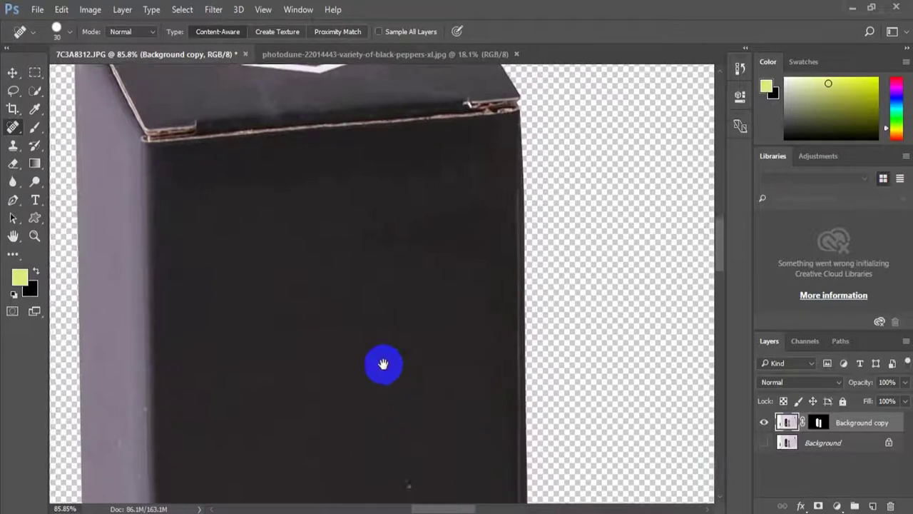
drag(383, 364, 383, 320)
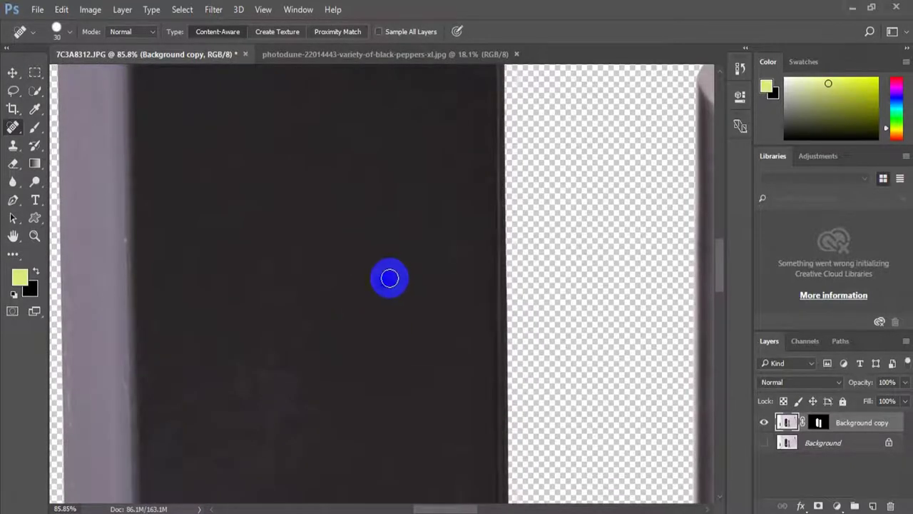
click(306, 316)
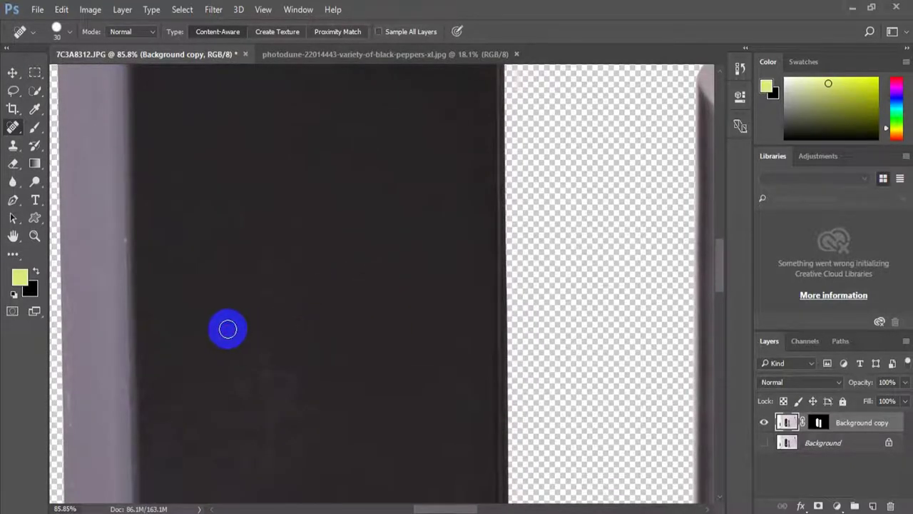
drag(227, 329, 250, 206)
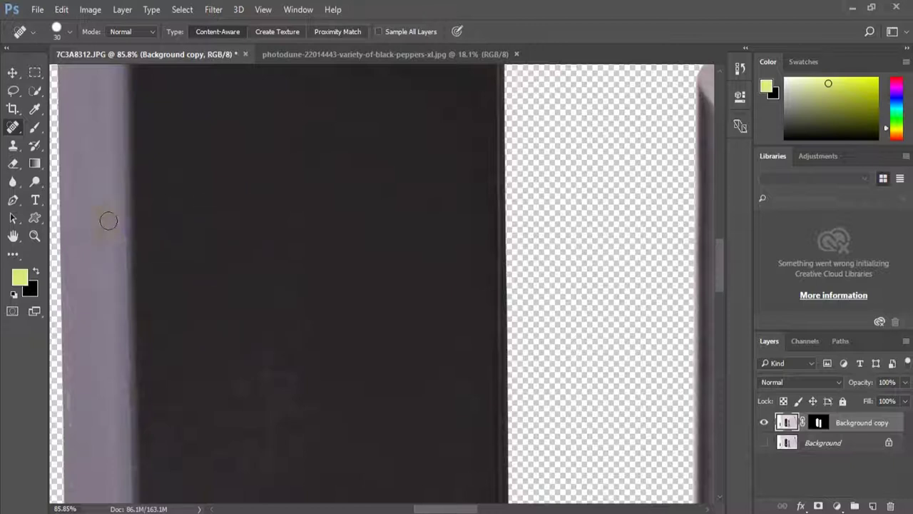
drag(82, 137, 183, 279)
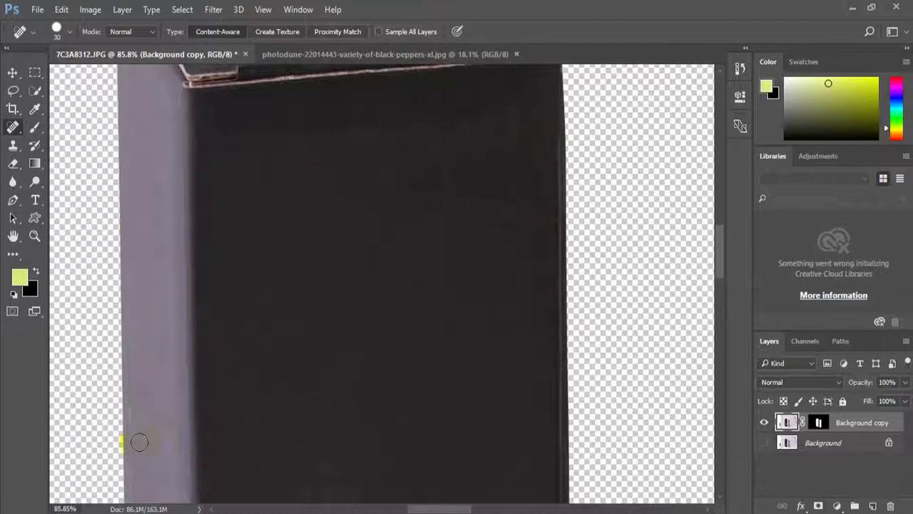
drag(138, 411, 199, 143)
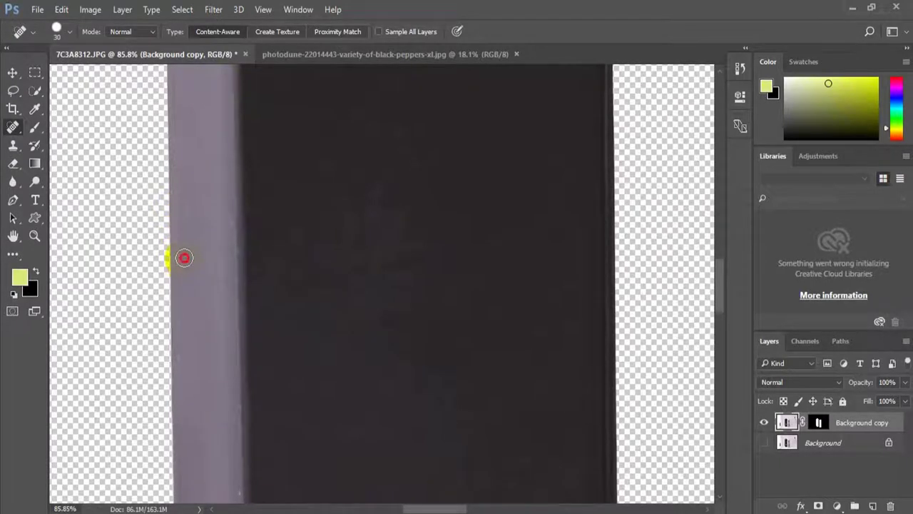
drag(228, 347, 230, 208)
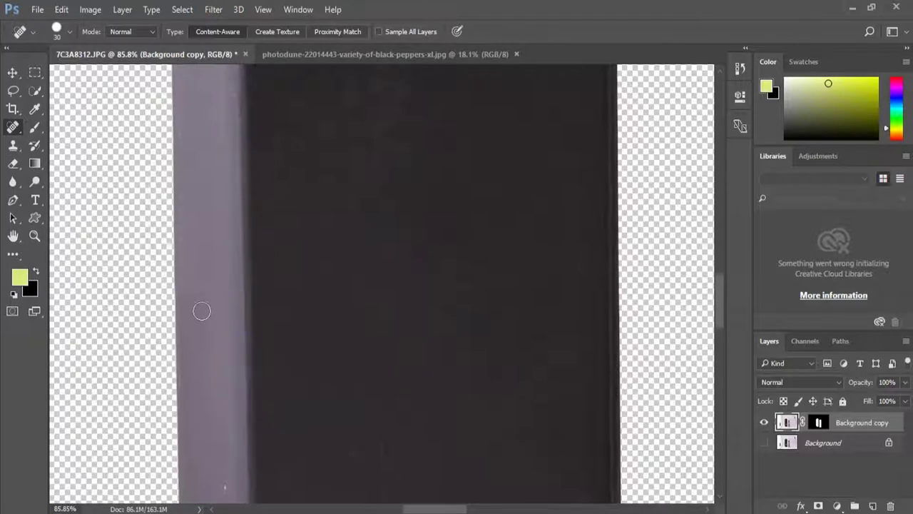
drag(188, 292, 227, 231)
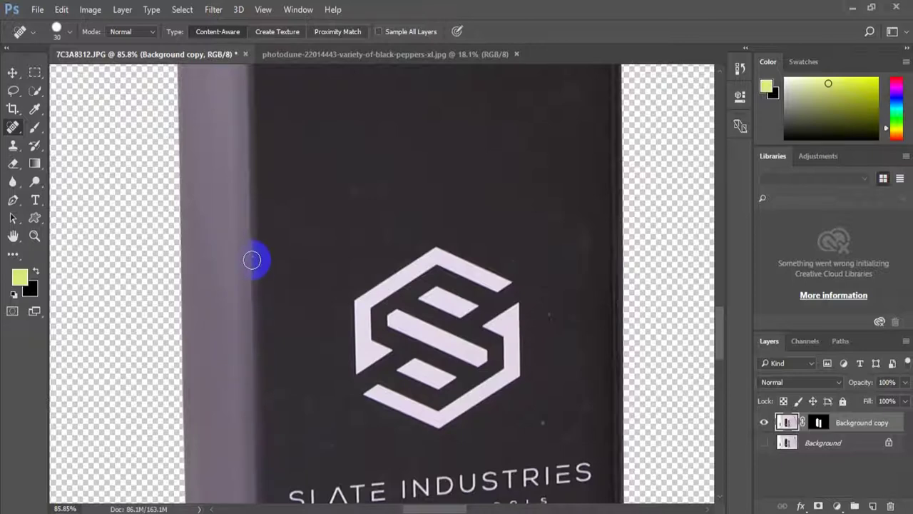
Heal blemishes along the bottom edge, specks near EPICUREAN TOOLS, and along the right side
drag(287, 372, 267, 206)
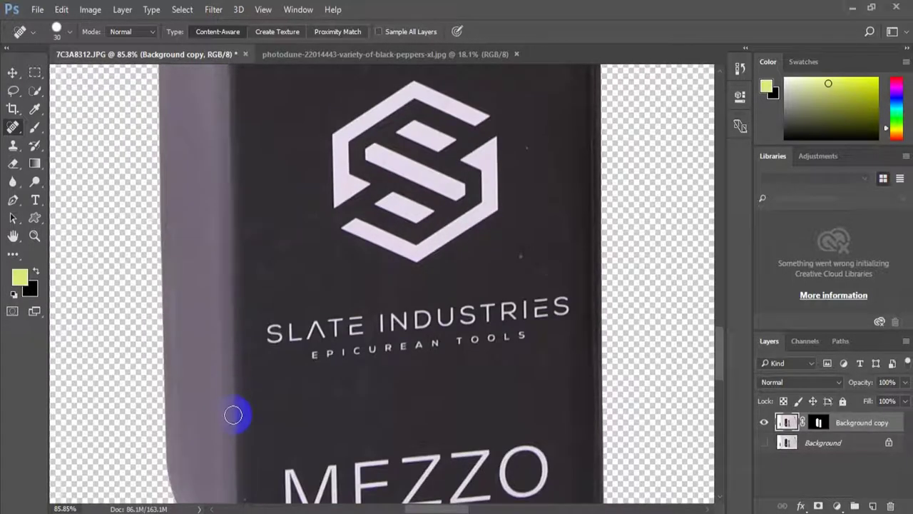
drag(245, 410, 299, 264)
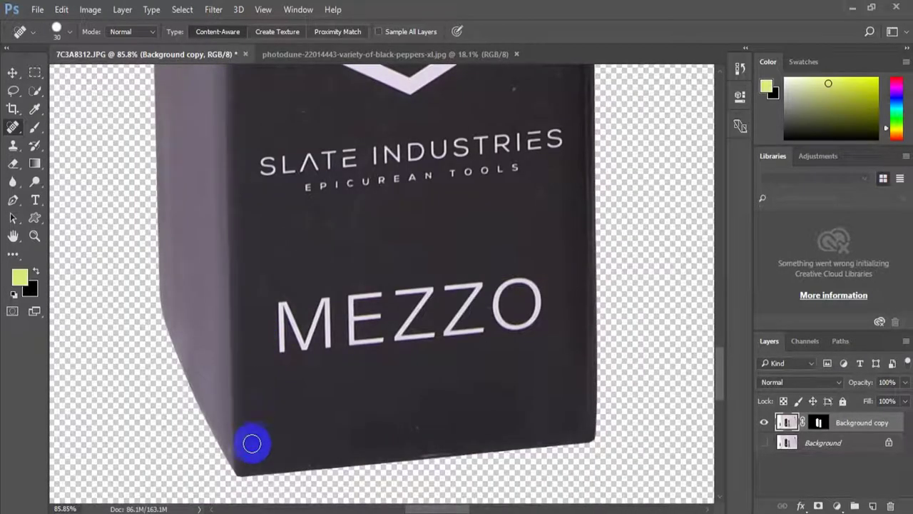
drag(255, 453, 304, 463)
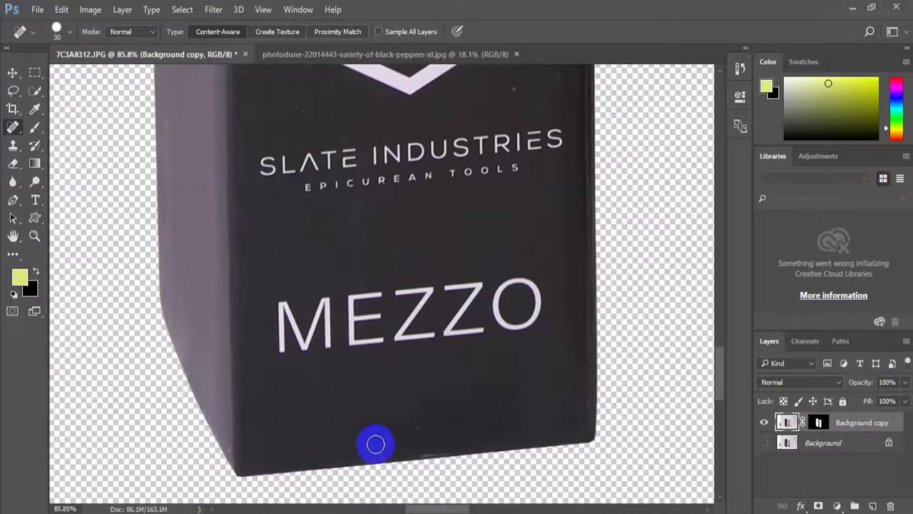
click(541, 396)
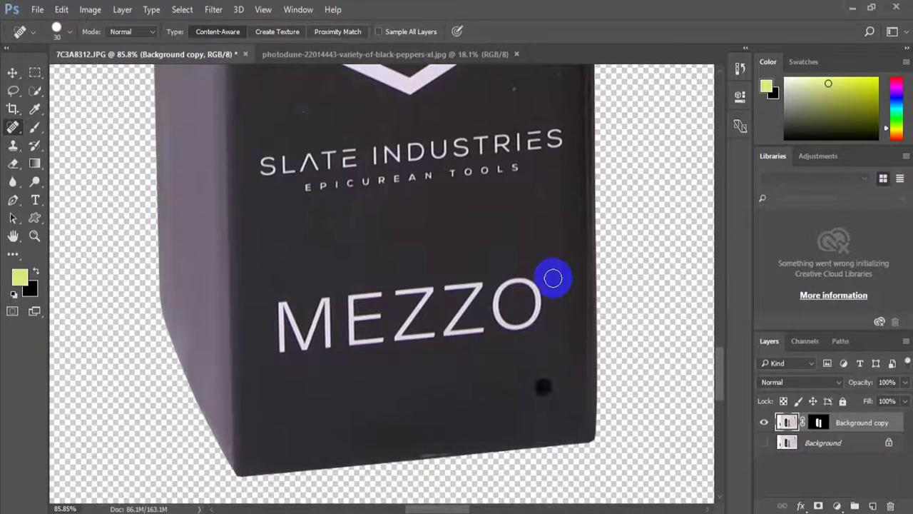
click(340, 213)
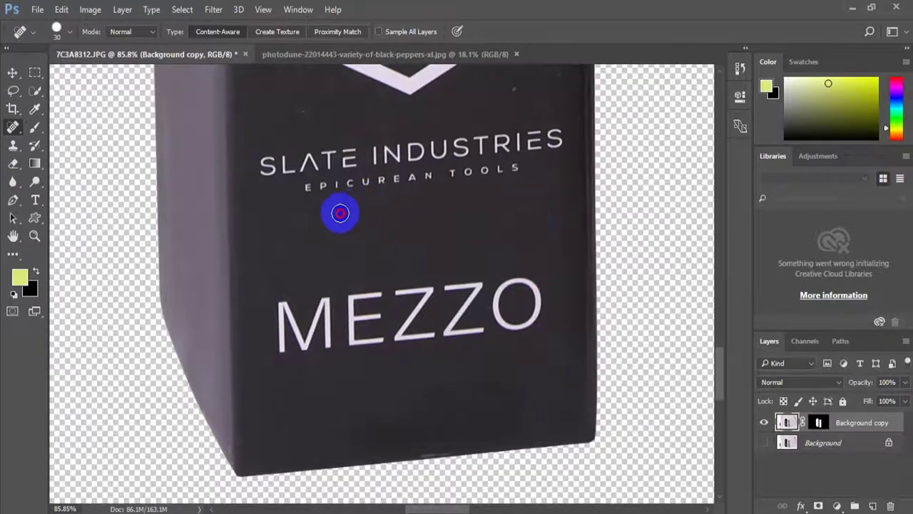
scroll(271, 260, right, 3)
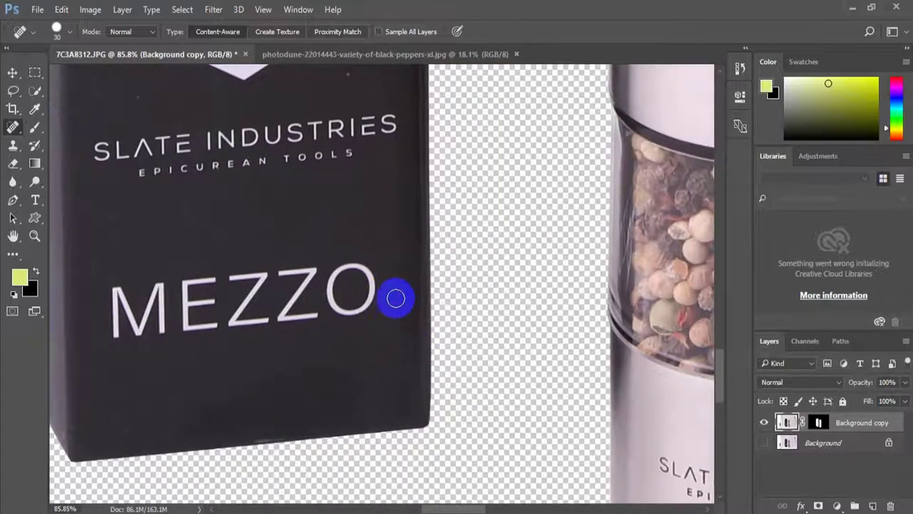
mouse_move(396, 313)
mouse_down()
mouse_move(397, 391)
mouse_move(393, 369)
mouse_up()
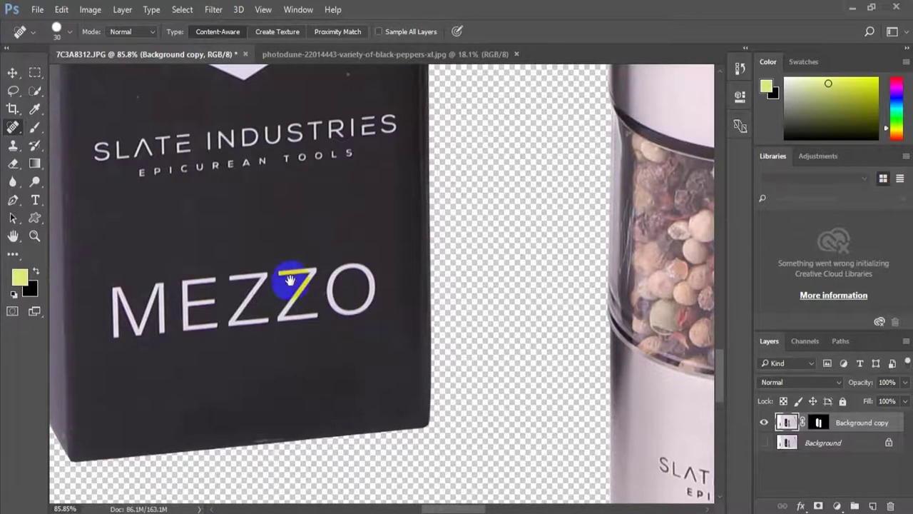
Spot-heal the specks around the box logo, near SLATE and by the box's left edge
scroll(297, 248, up, 5)
scroll(297, 248, right, 2)
mouse_move(287, 245)
mouse_down()
mouse_move(311, 262)
mouse_move(322, 253)
mouse_move(320, 165)
mouse_up()
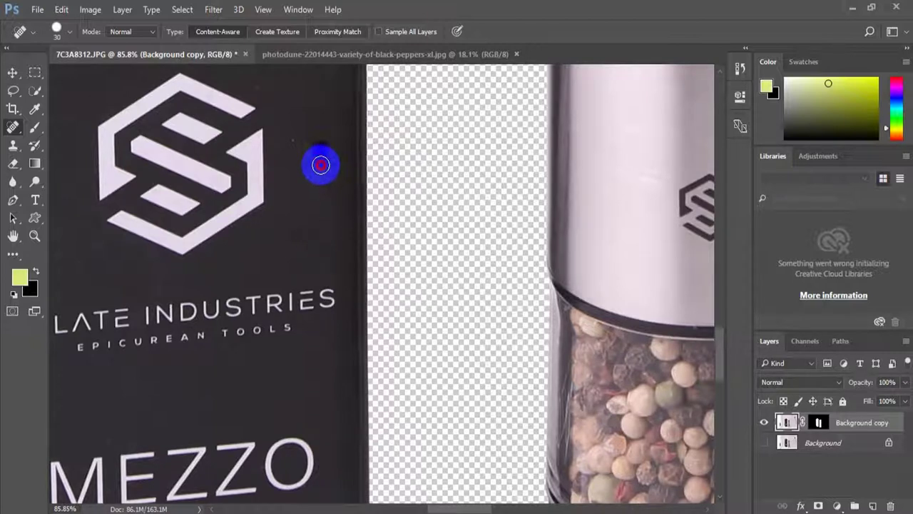
drag(316, 219, 300, 278)
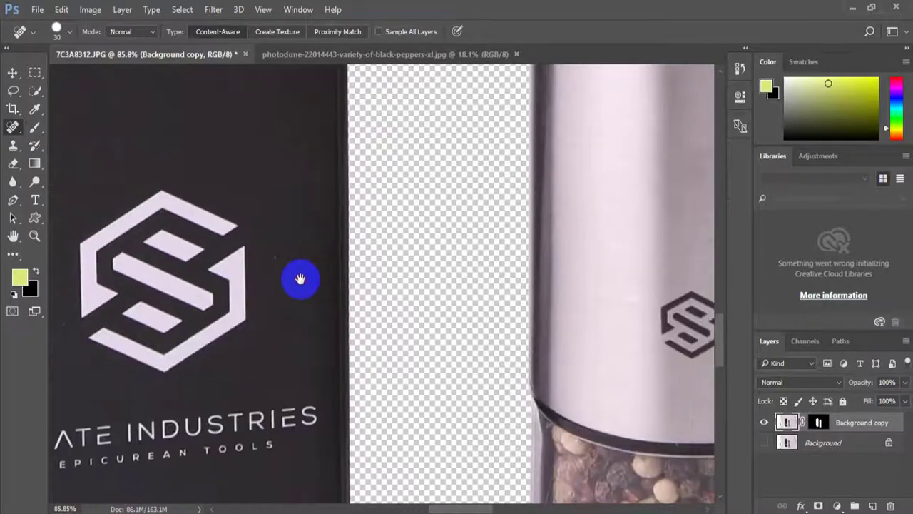
drag(309, 344, 307, 166)
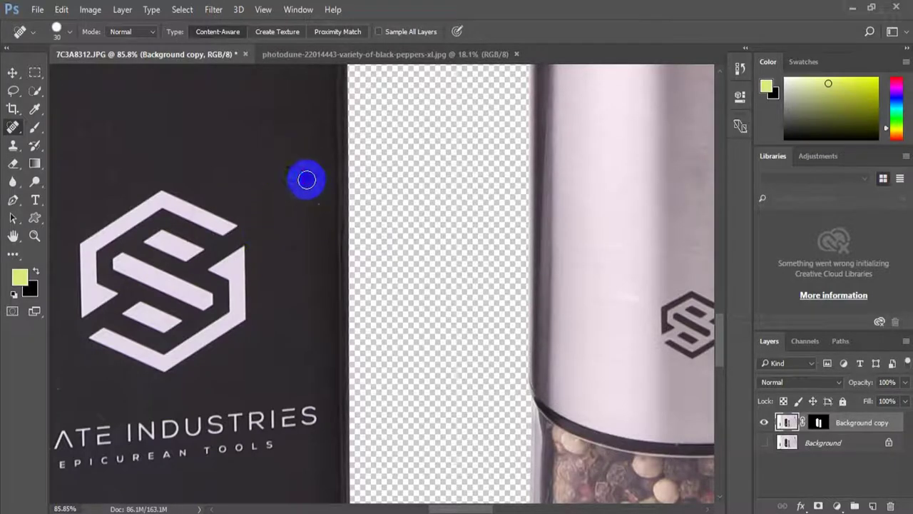
drag(318, 187, 302, 302)
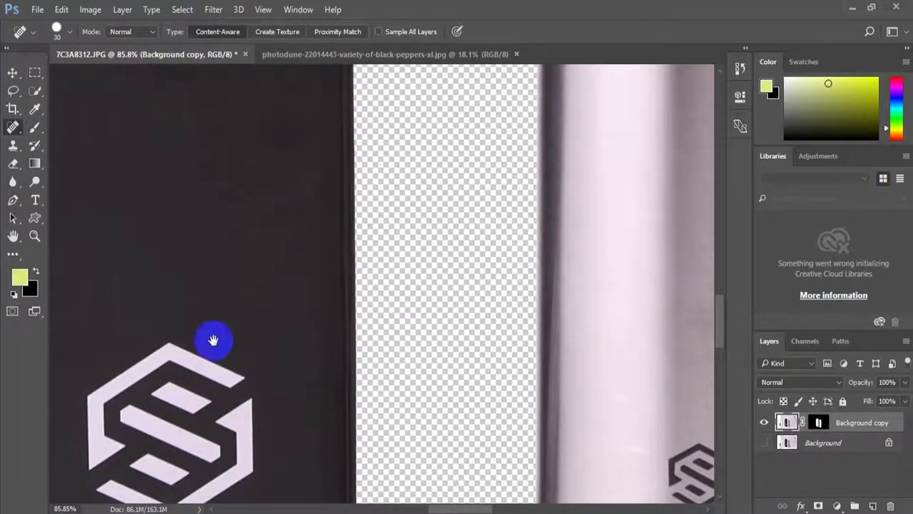
drag(210, 336, 317, 193)
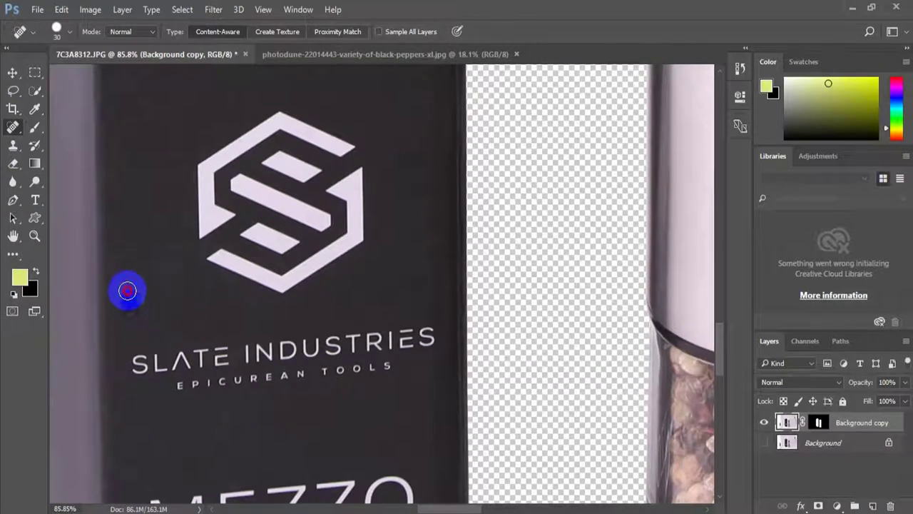
drag(126, 289, 118, 259)
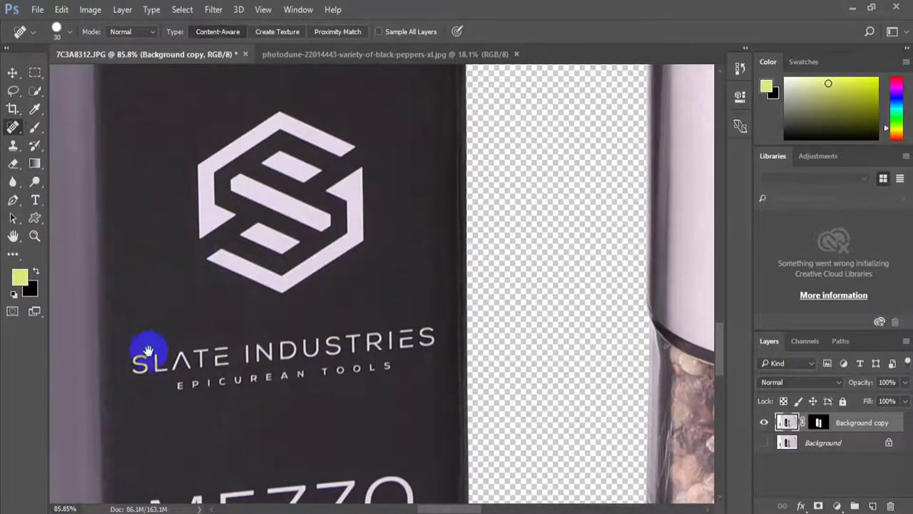
mouse_move(133, 350)
mouse_down()
mouse_move(130, 295)
mouse_move(164, 384)
mouse_move(122, 361)
mouse_move(237, 330)
mouse_up()
click(117, 379)
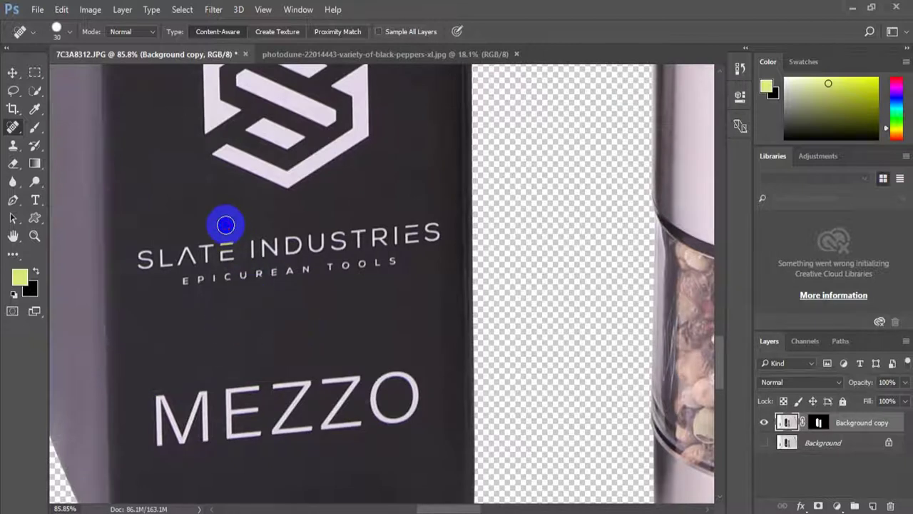
mouse_move(228, 227)
mouse_down()
mouse_move(342, 199)
mouse_move(259, 350)
mouse_up()
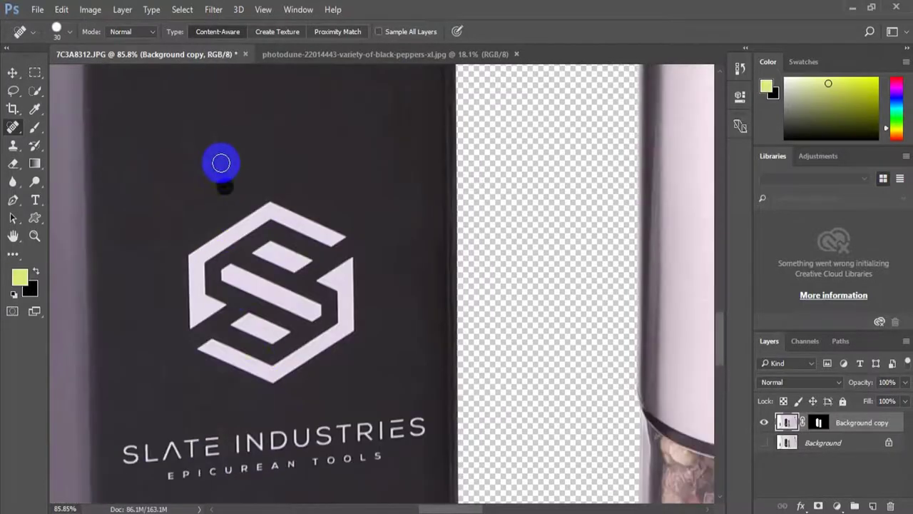
Spot-heal the tiny specks and a streak across the dark box front
drag(179, 147, 179, 404)
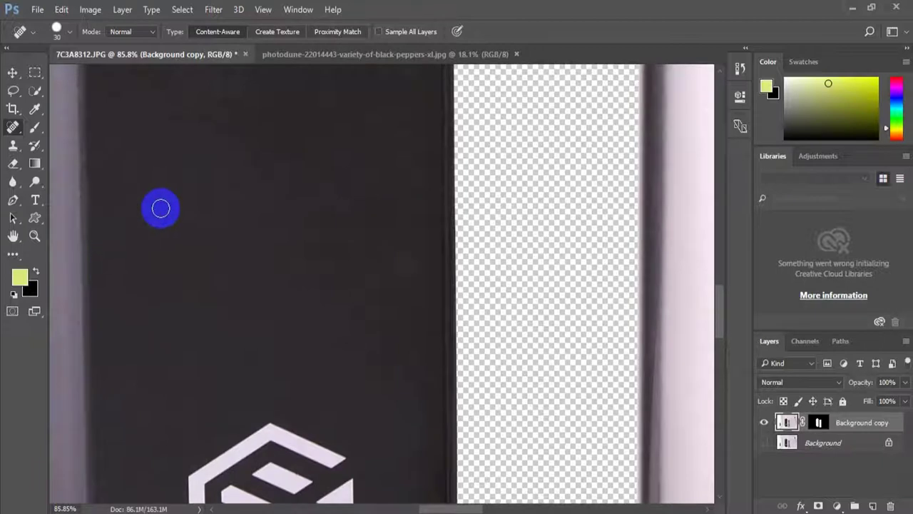
click(190, 214)
click(195, 173)
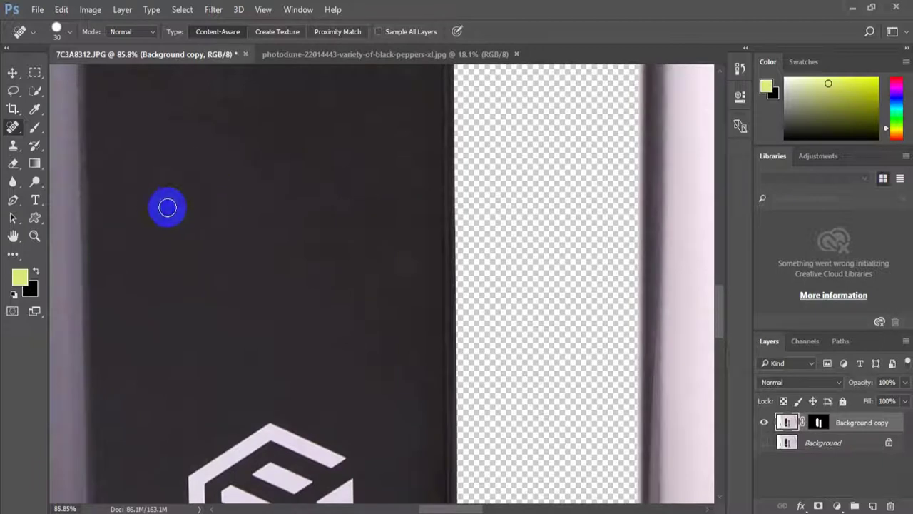
click(212, 362)
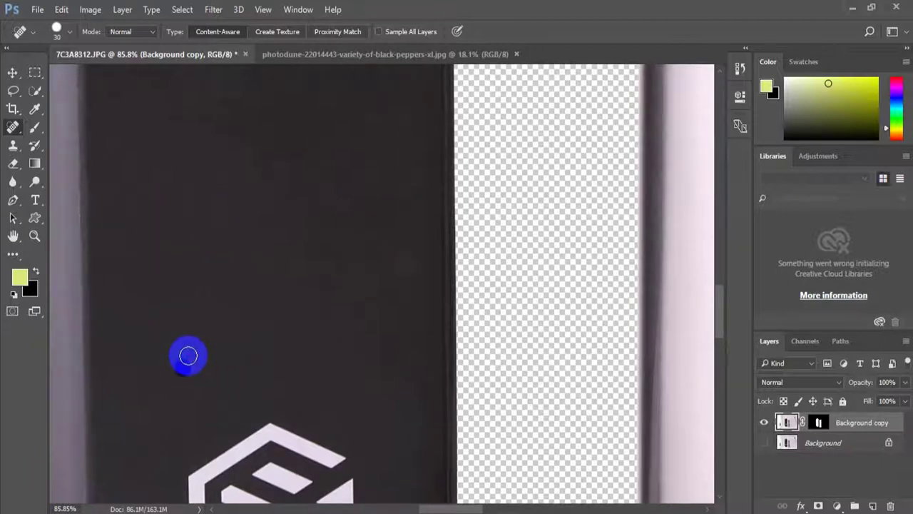
click(218, 371)
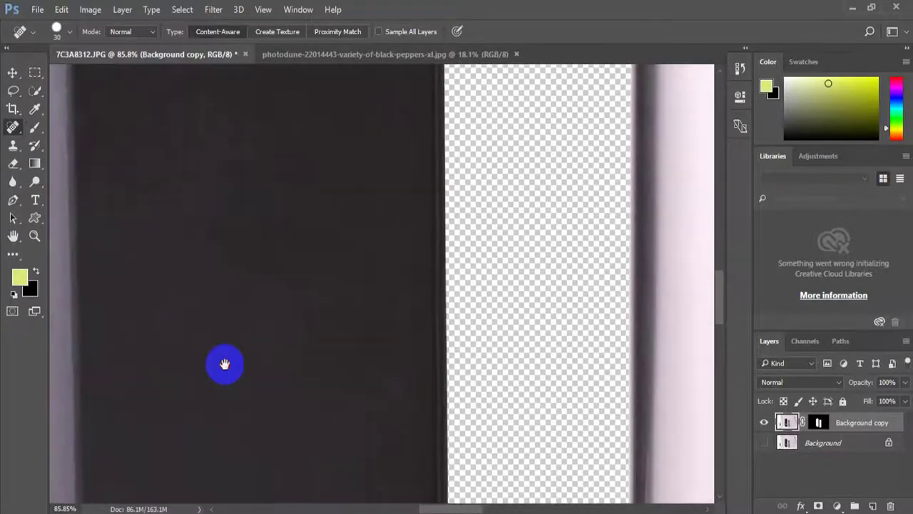
click(218, 298)
drag(204, 217, 202, 163)
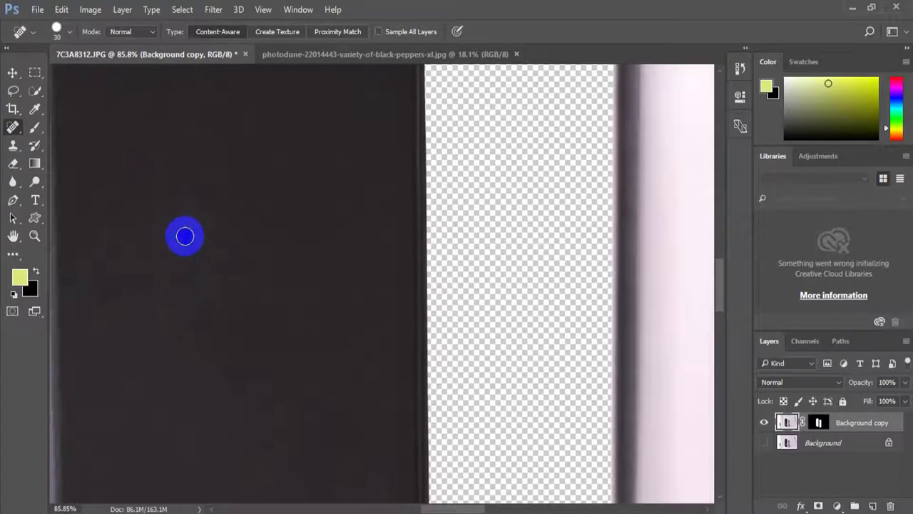
click(159, 228)
click(159, 285)
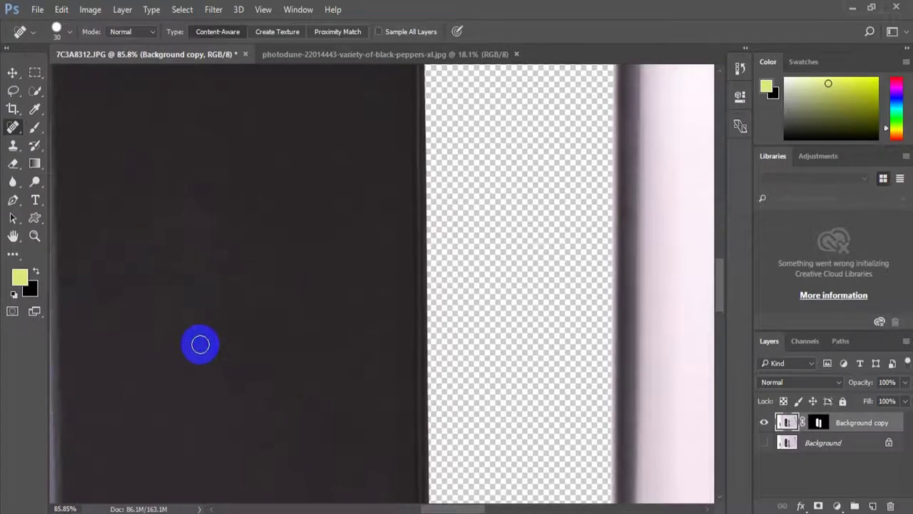
click(133, 261)
click(111, 236)
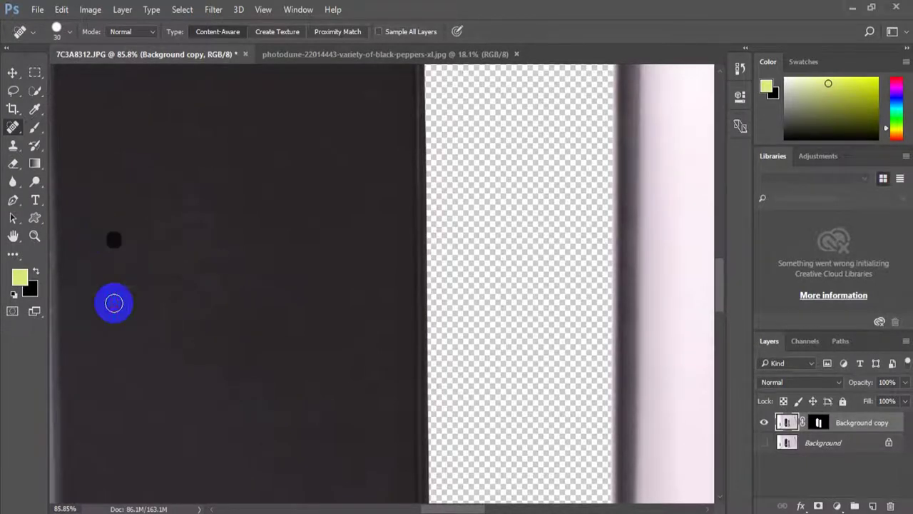
Spot-heal the specks along the box's right edge, dark side and lid edge
click(377, 311)
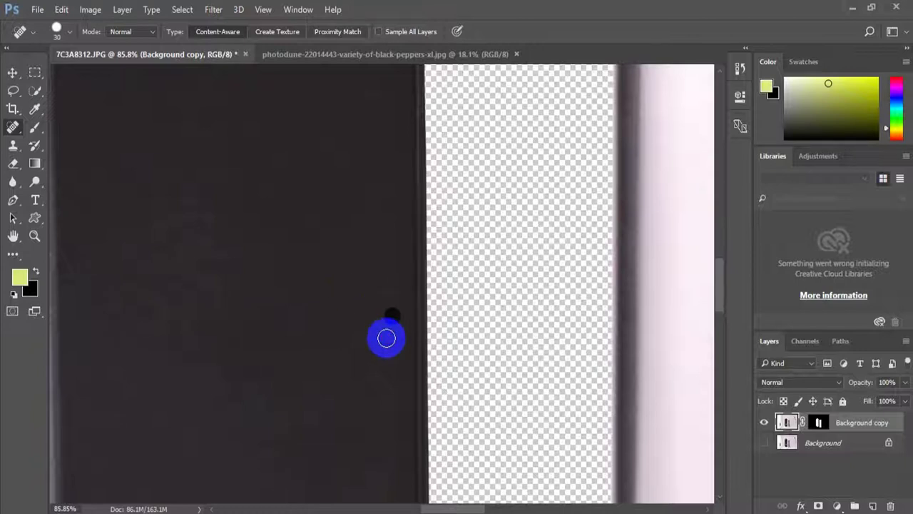
click(380, 408)
drag(376, 432, 342, 310)
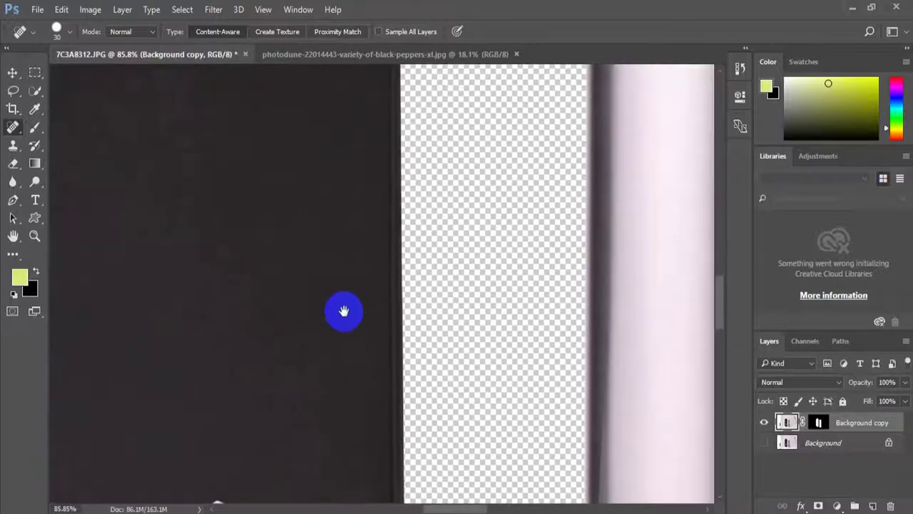
click(349, 353)
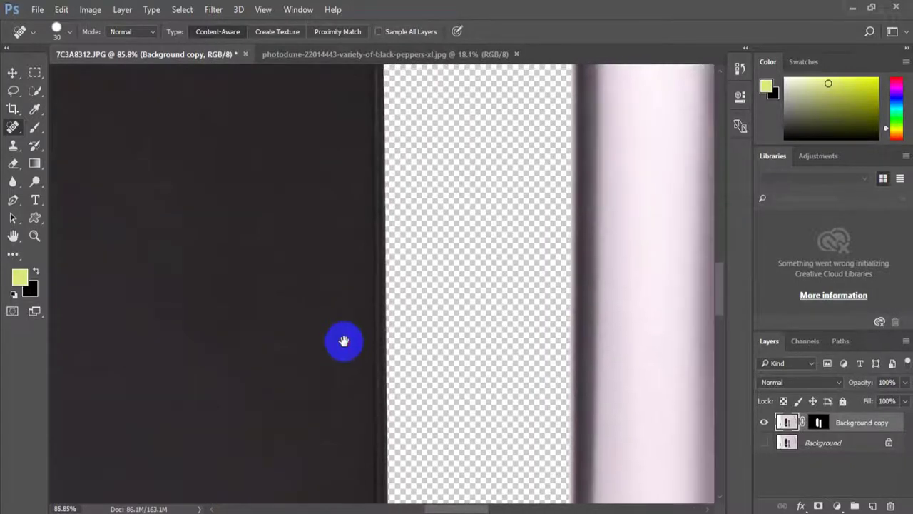
click(343, 228)
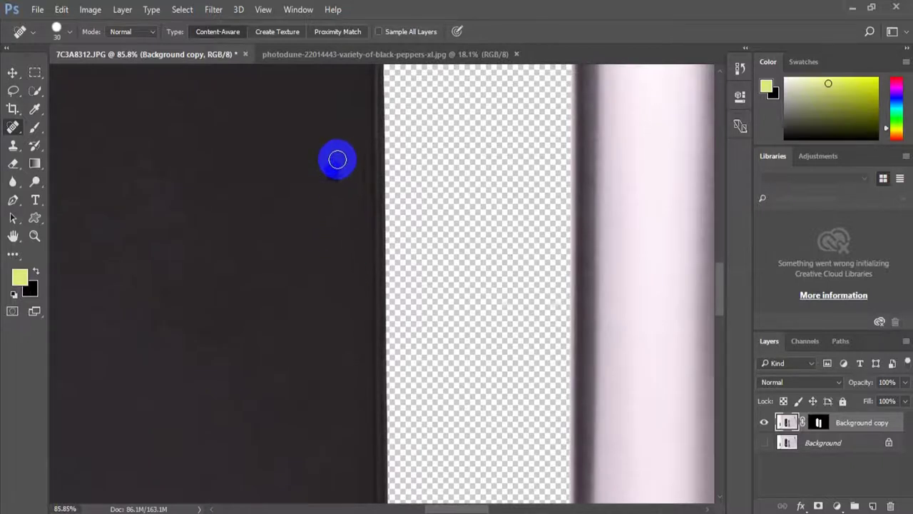
drag(344, 143, 387, 367)
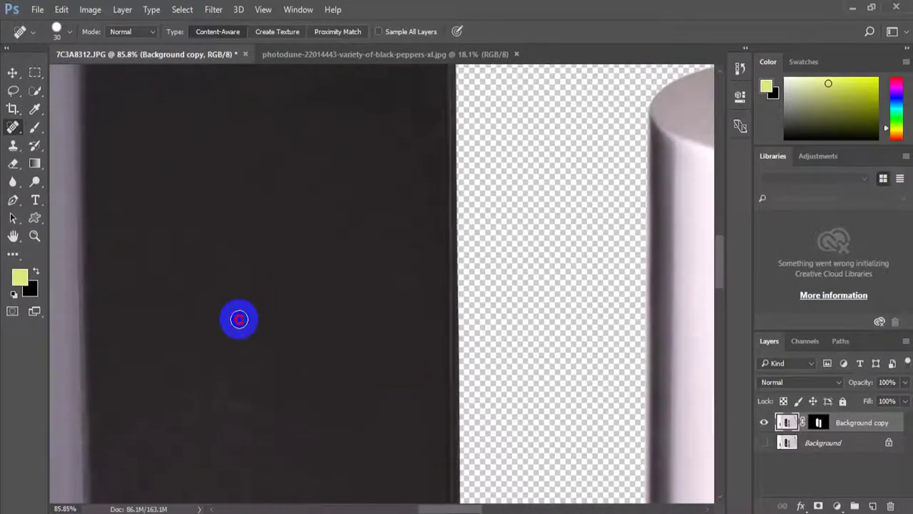
click(244, 238)
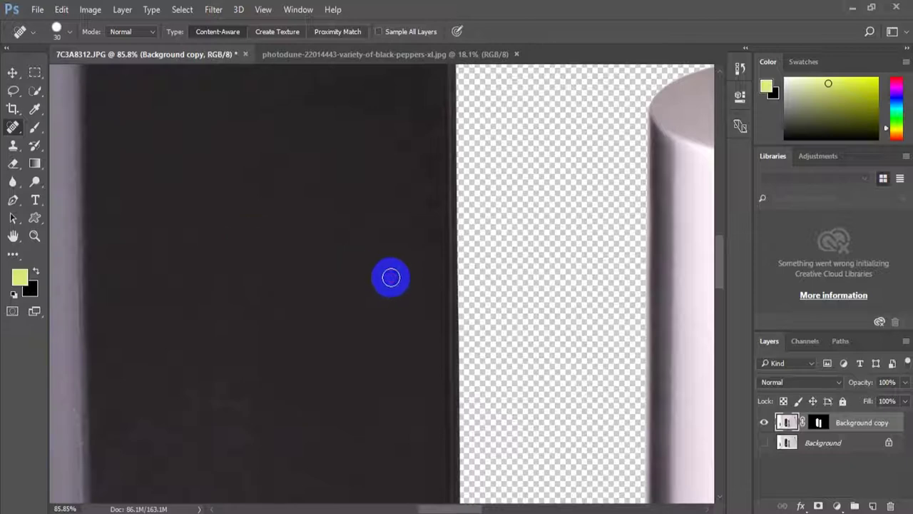
click(218, 192)
drag(167, 186, 172, 328)
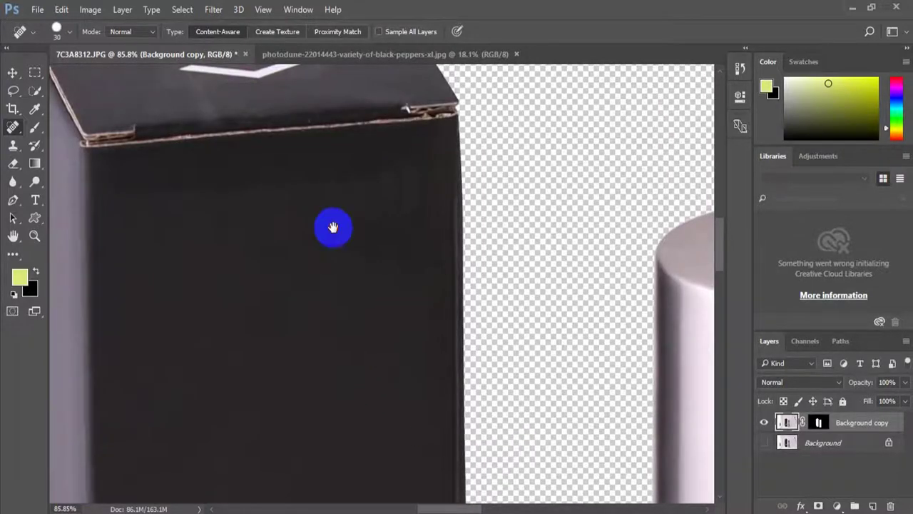
drag(326, 224, 305, 365)
click(309, 303)
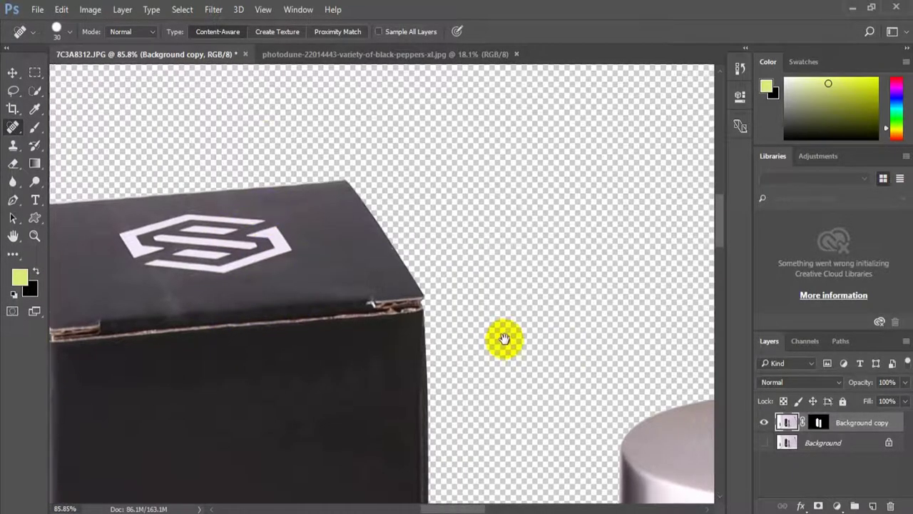
Heal the blemish near the grinder's base, then zoom out to see box and grinder
drag(499, 341, 267, 195)
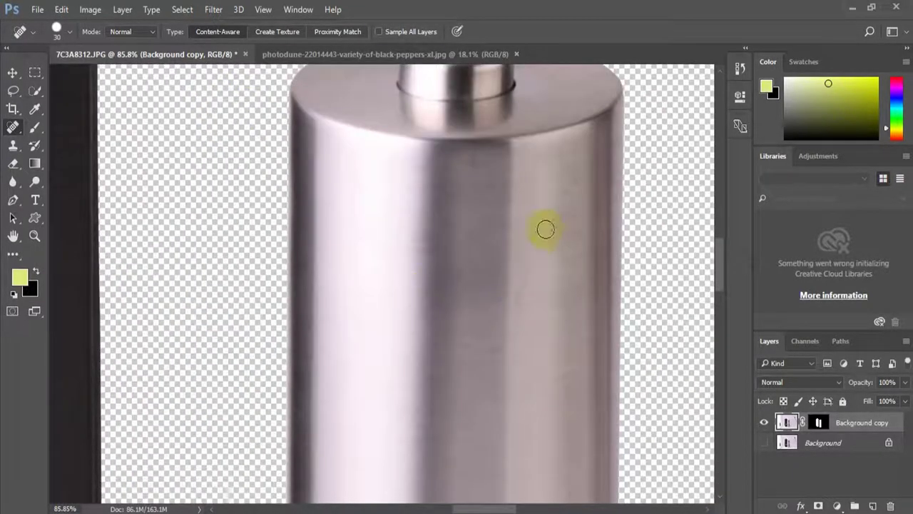
mouse_move(468, 328)
mouse_down()
mouse_move(449, 306)
mouse_move(445, 204)
mouse_move(389, 281)
mouse_move(310, 445)
mouse_up()
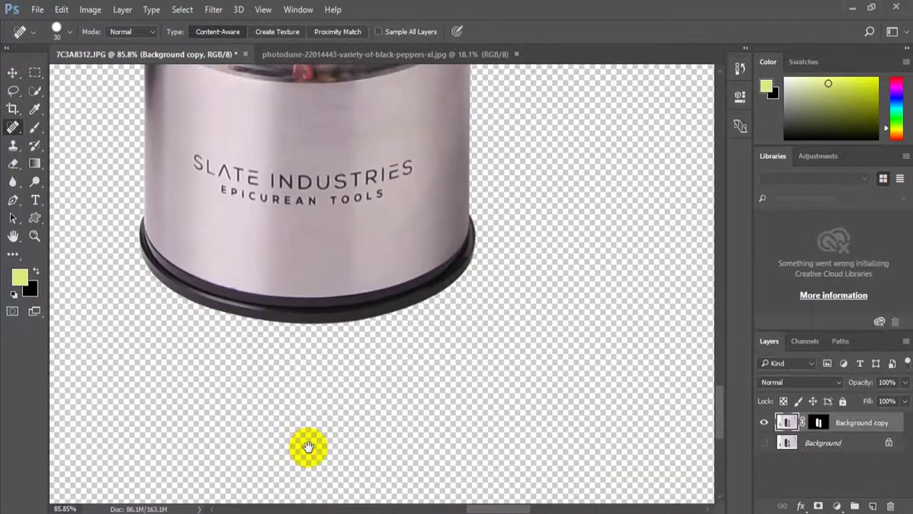
click(246, 271)
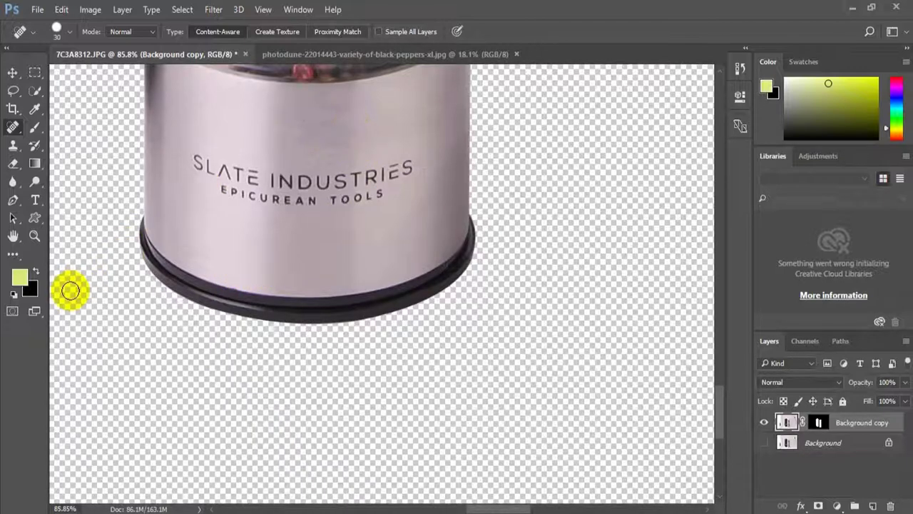
click(35, 235)
drag(259, 204, 226, 177)
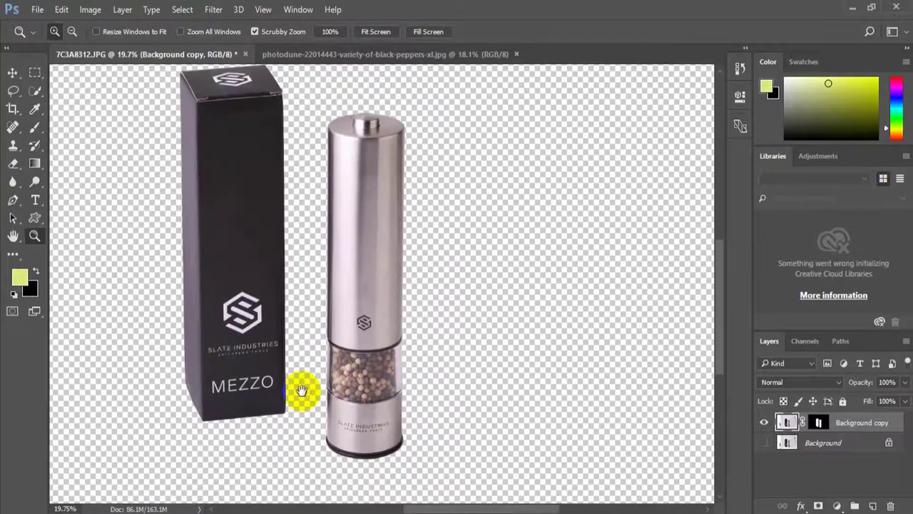
Spot-heal strokes along the lid's lower front edge and the spot under the lid logo
mouse_move(299, 387)
mouse_down()
mouse_move(326, 326)
mouse_move(331, 166)
mouse_move(319, 221)
mouse_up()
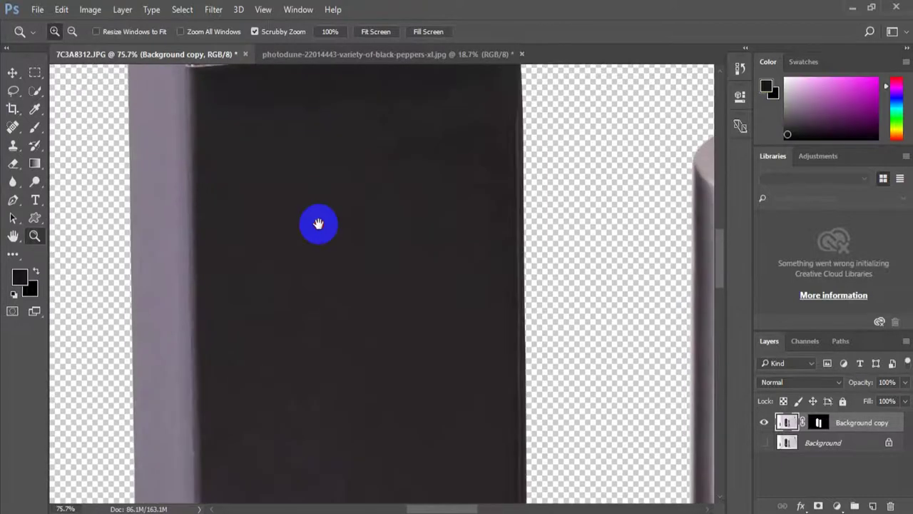
click(13, 127)
right_click(13, 127)
click(74, 127)
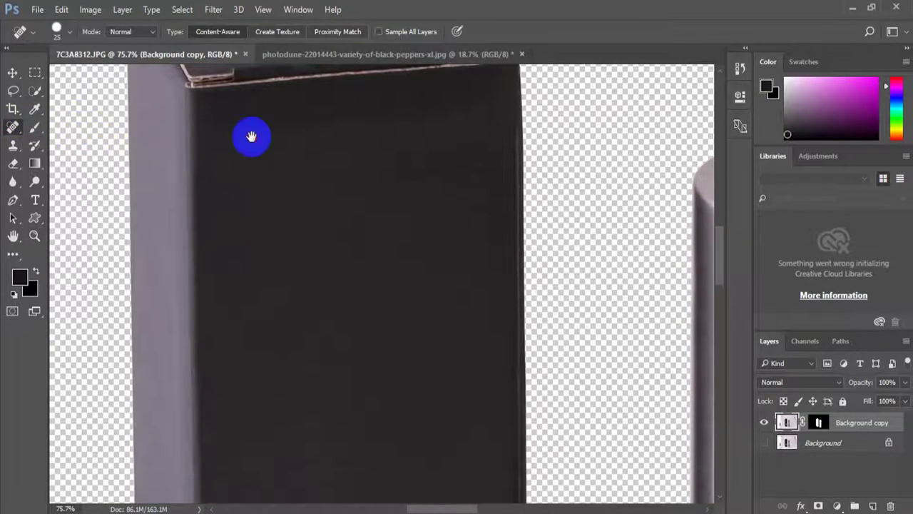
drag(252, 137, 291, 279)
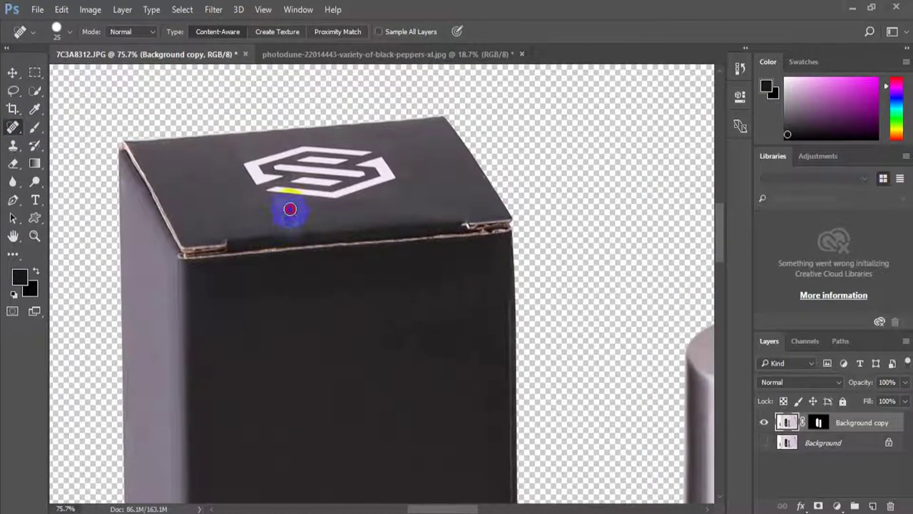
mouse_move(277, 227)
mouse_down()
mouse_move(328, 230)
mouse_move(264, 218)
mouse_up()
mouse_move(361, 238)
mouse_down()
mouse_move(255, 228)
mouse_move(316, 229)
mouse_up()
drag(333, 194, 351, 198)
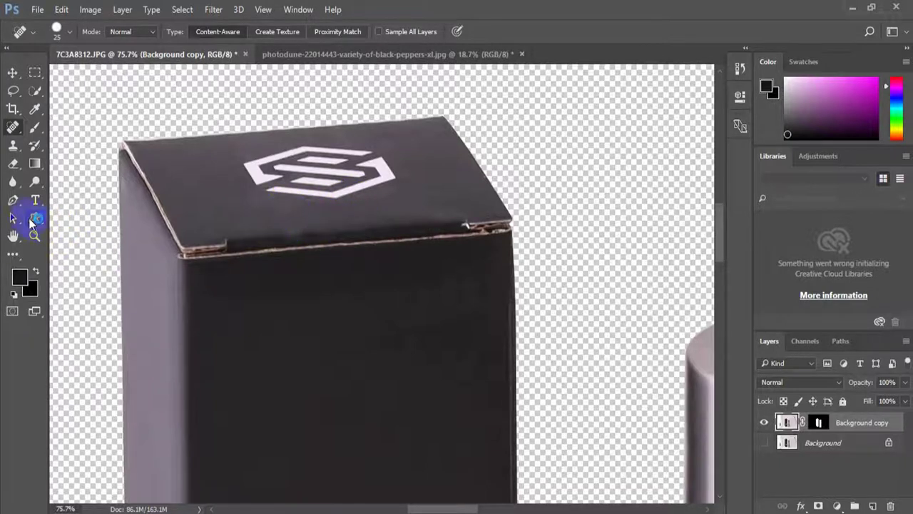
click(34, 236)
Lasso a clean stretch of the lid edge and copy it to a new layer
drag(180, 262, 242, 289)
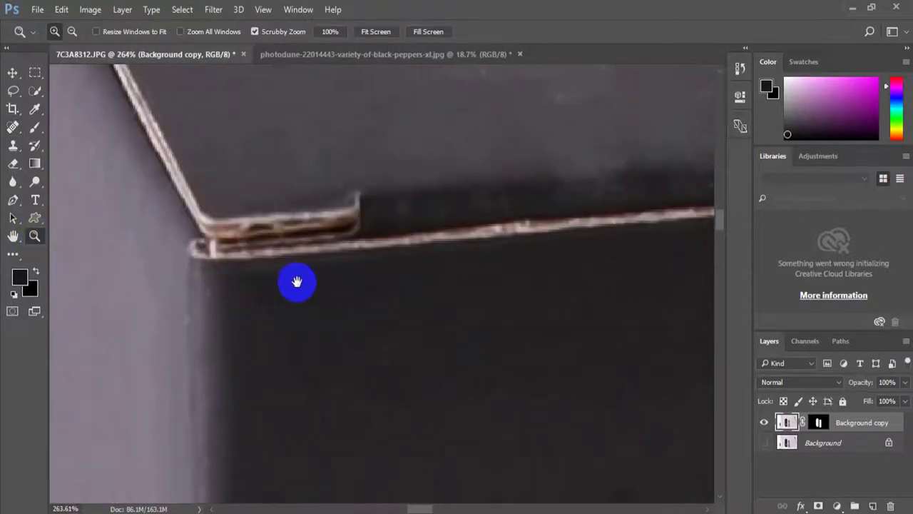
drag(295, 281, 171, 248)
click(12, 93)
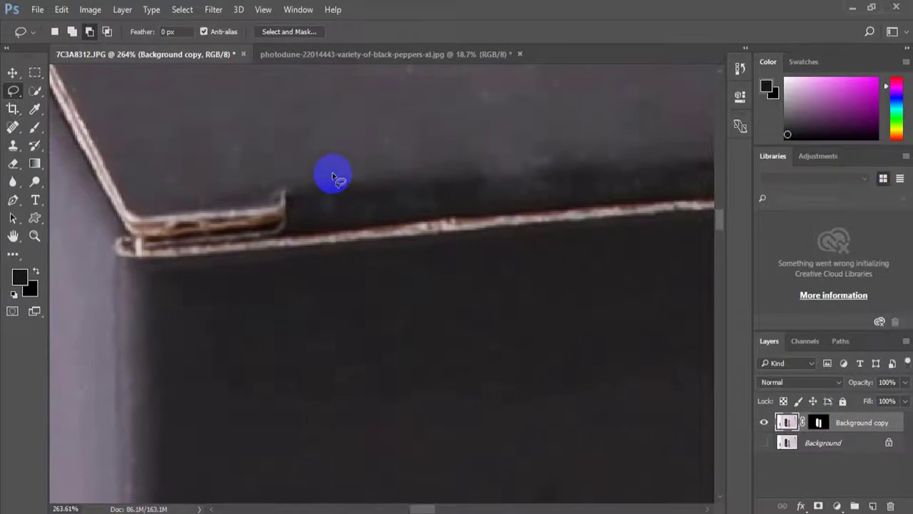
drag(332, 175, 430, 245)
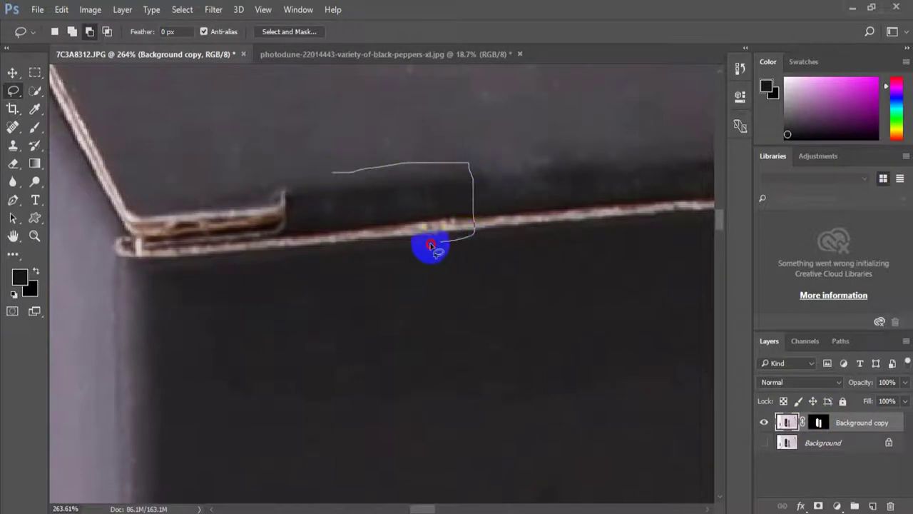
drag(431, 246, 331, 173)
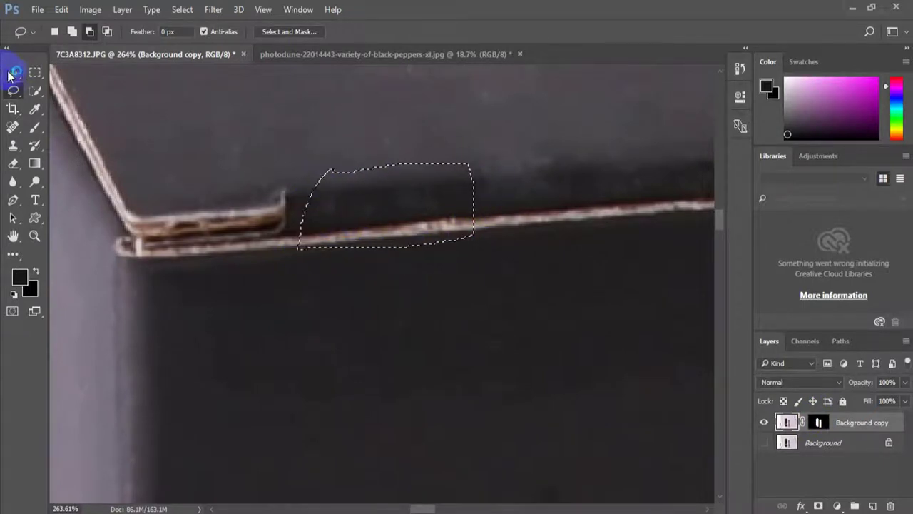
click(784, 422)
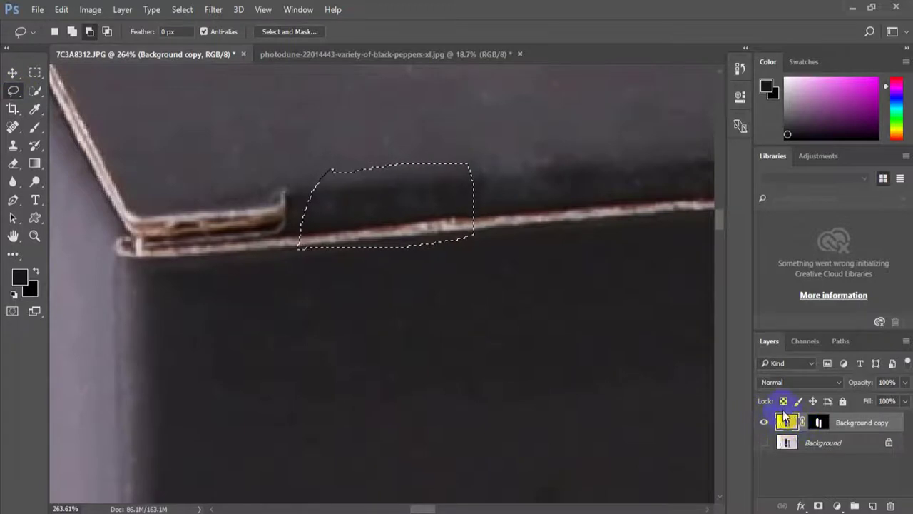
key(ctrl+j)
Move, rotate and warp the copied patch over the lid's torn left corner, then commit
click(13, 72)
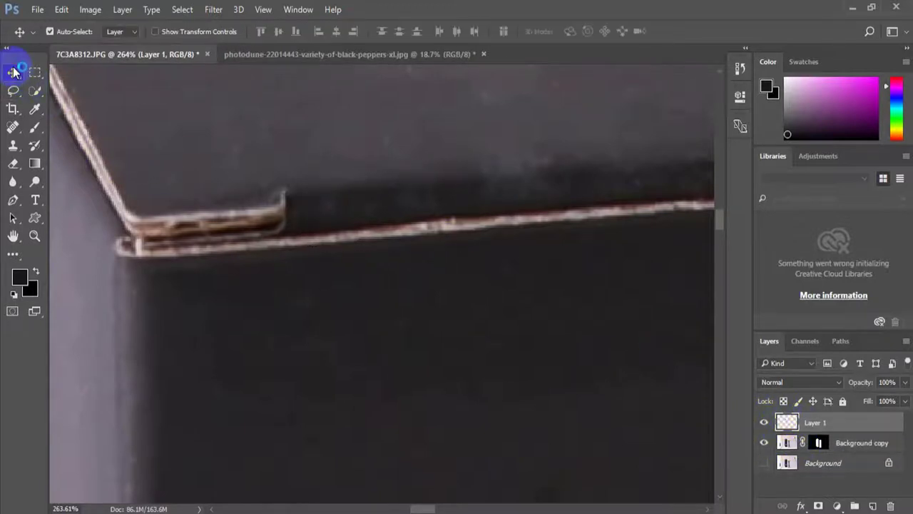
key(ctrl+t)
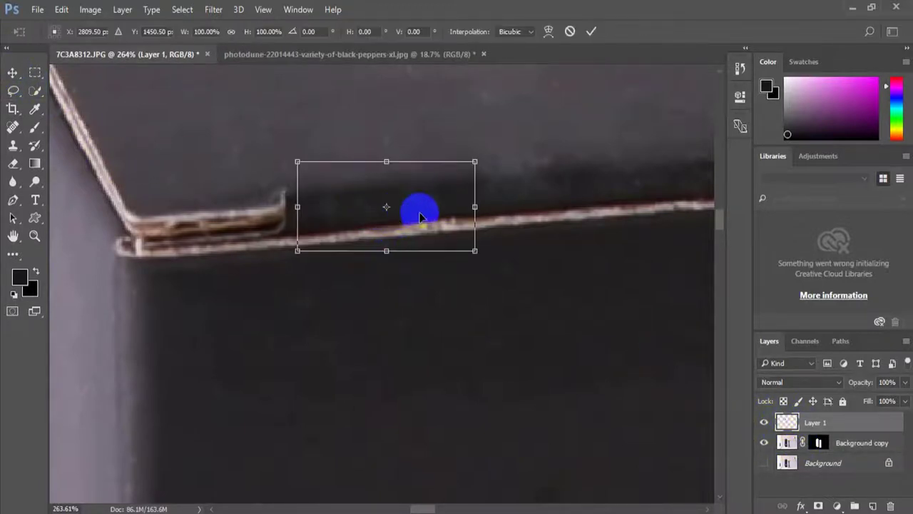
drag(418, 214, 247, 230)
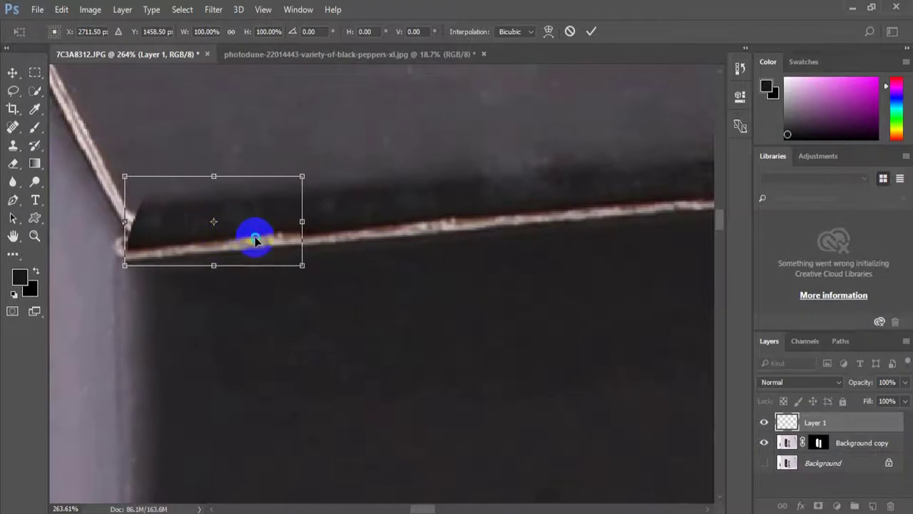
right_click(255, 241)
click(262, 226)
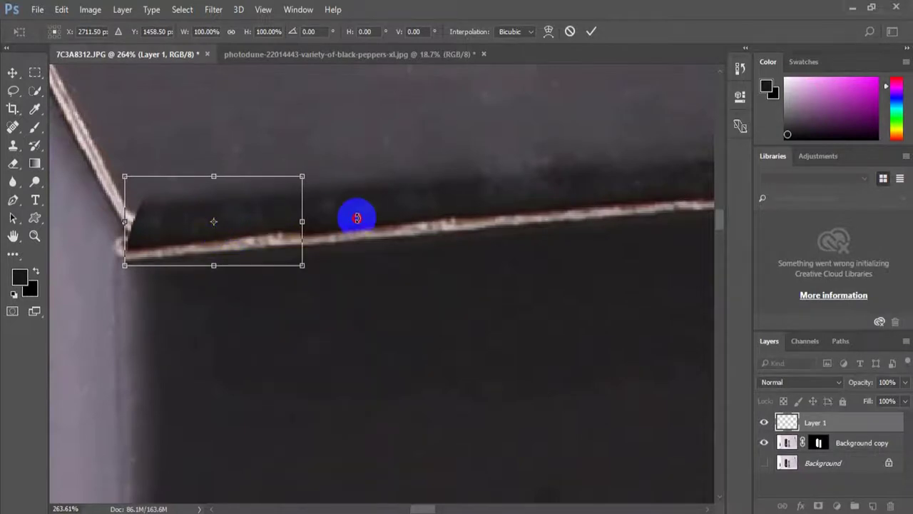
mouse_move(356, 218)
mouse_down()
mouse_move(308, 239)
mouse_move(266, 239)
mouse_up()
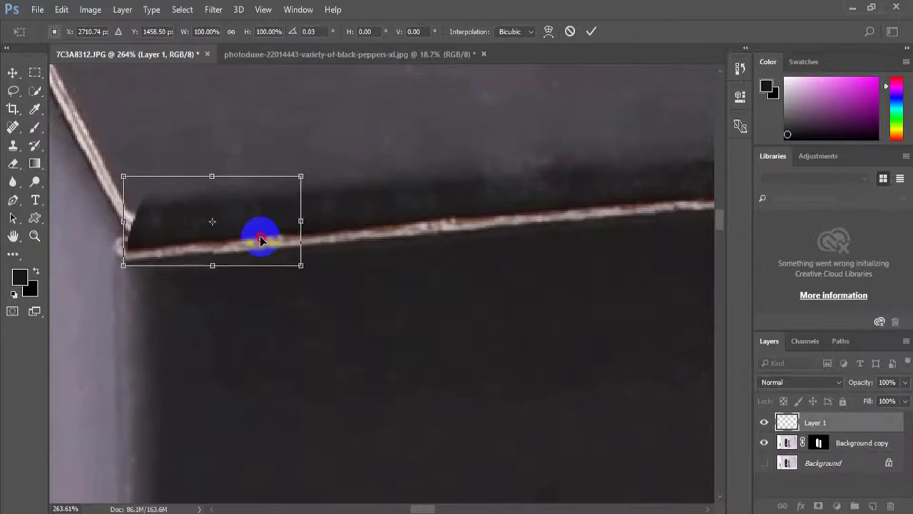
right_click(260, 241)
click(298, 342)
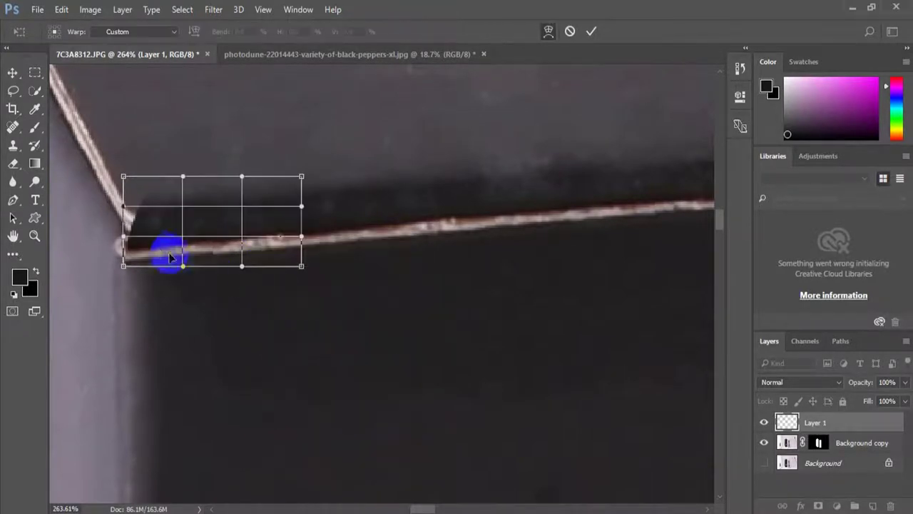
drag(151, 249, 123, 258)
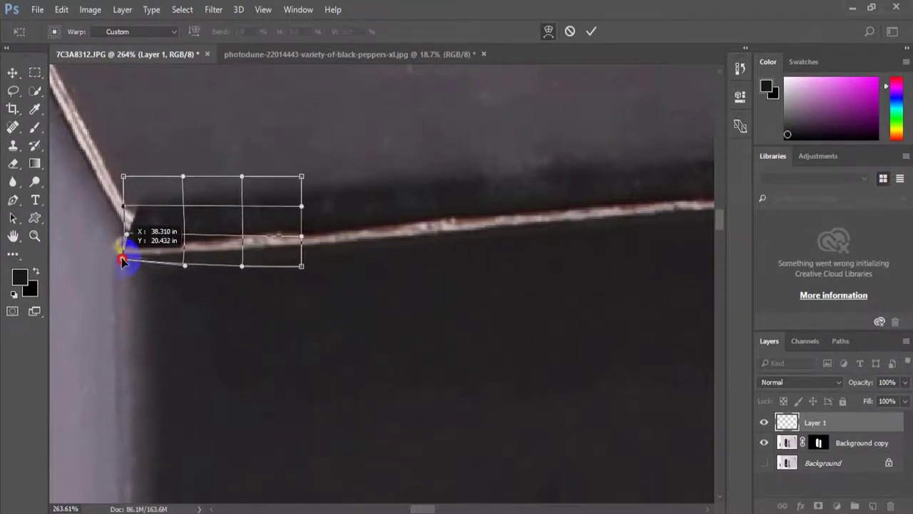
drag(118, 255, 120, 259)
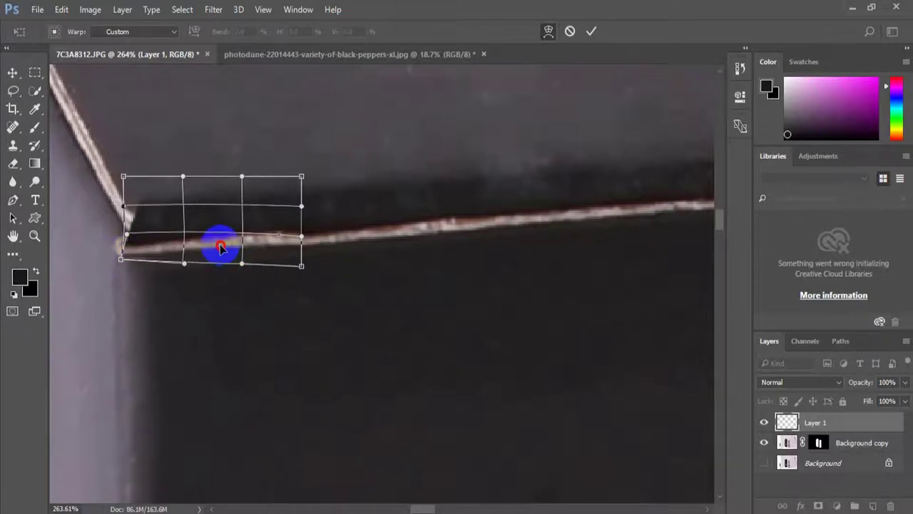
drag(221, 250, 221, 247)
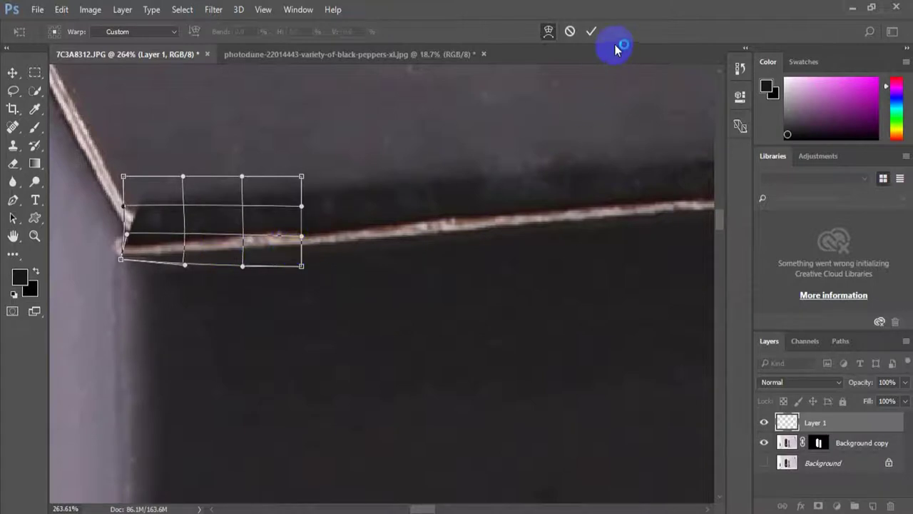
click(591, 32)
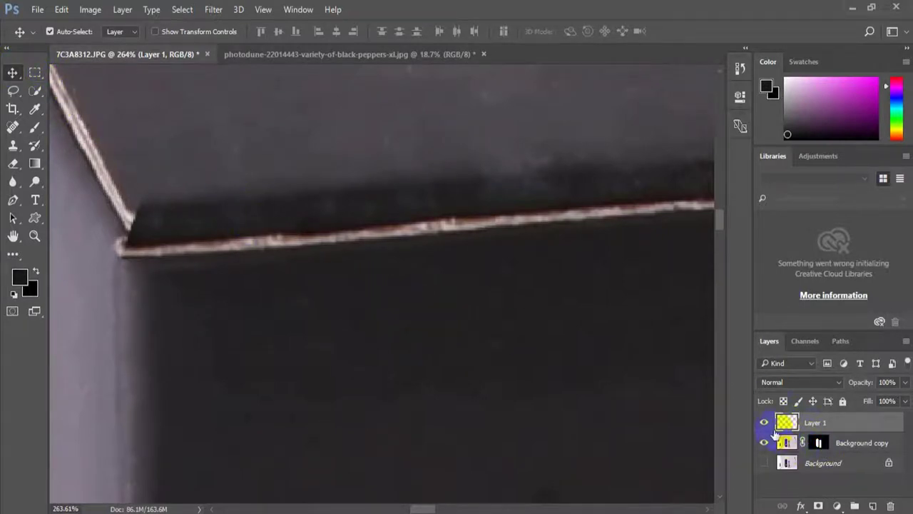
With the standard Eraser, soften the Layer 1 patch's hard edges
right_click(10, 167)
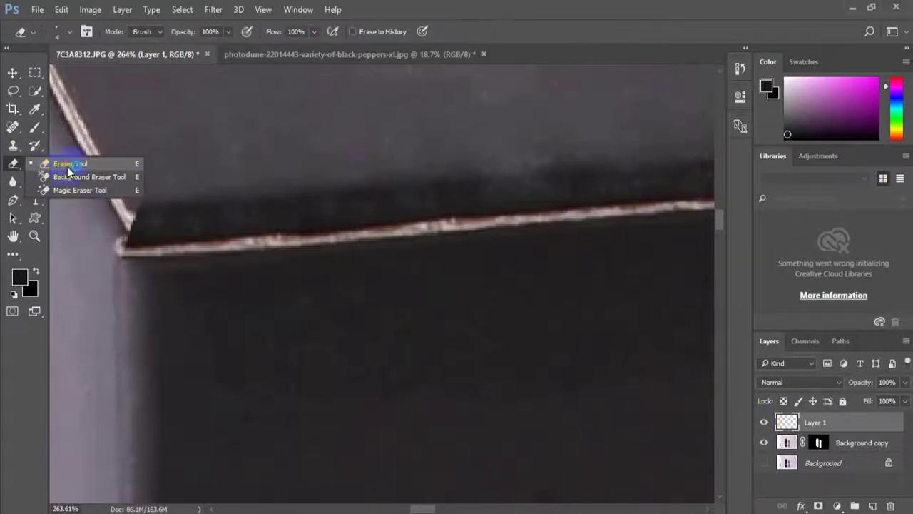
click(67, 164)
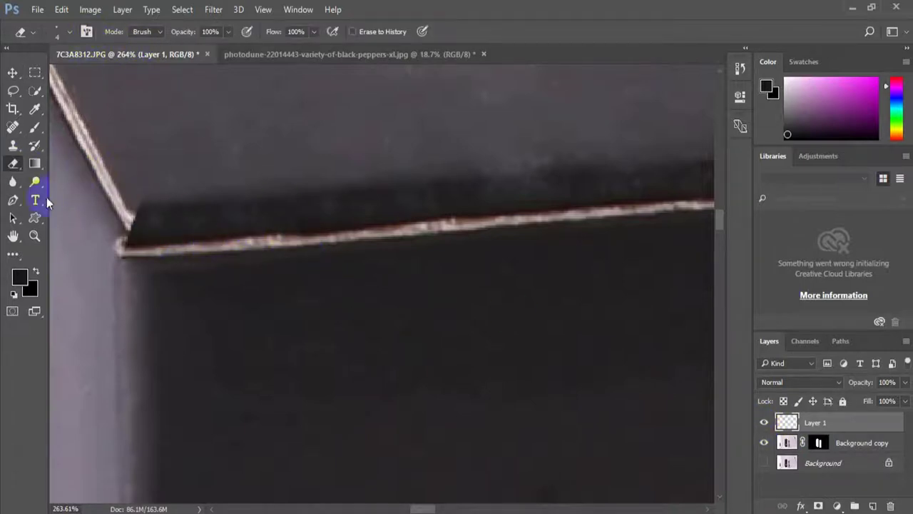
key(bracketright)
key(bracketright)
key(bracketright)
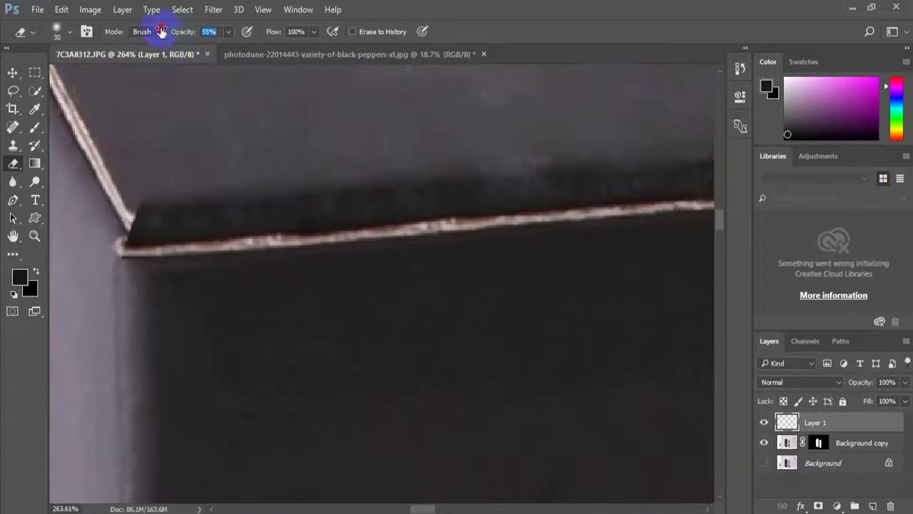
text(45)
click(311, 235)
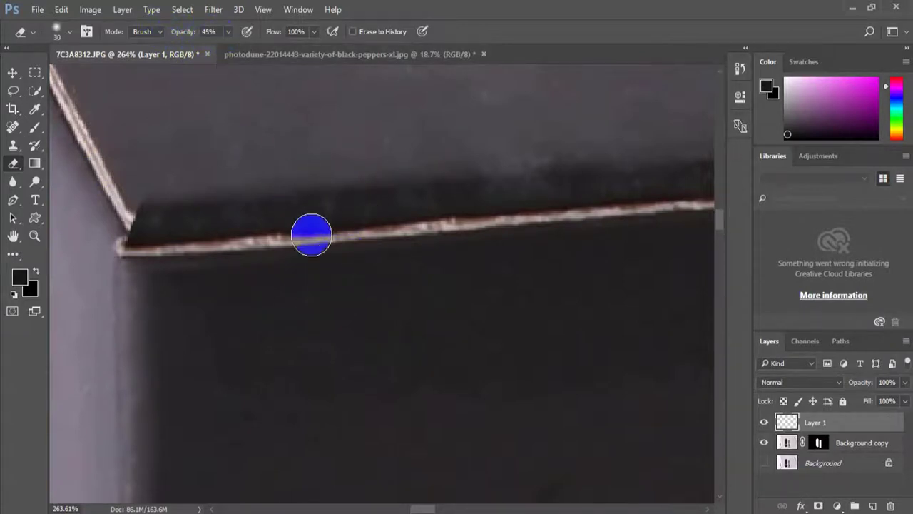
mouse_move(304, 213)
mouse_down()
mouse_move(298, 177)
mouse_move(224, 163)
mouse_move(147, 172)
mouse_move(267, 169)
mouse_move(215, 185)
mouse_move(204, 176)
mouse_move(222, 165)
mouse_move(375, 181)
mouse_move(375, 203)
mouse_move(342, 179)
mouse_move(300, 182)
mouse_move(320, 188)
mouse_move(294, 234)
mouse_move(279, 227)
mouse_move(279, 190)
mouse_move(249, 214)
mouse_up()
key(bracketleft)
key(bracketleft)
key(bracketleft)
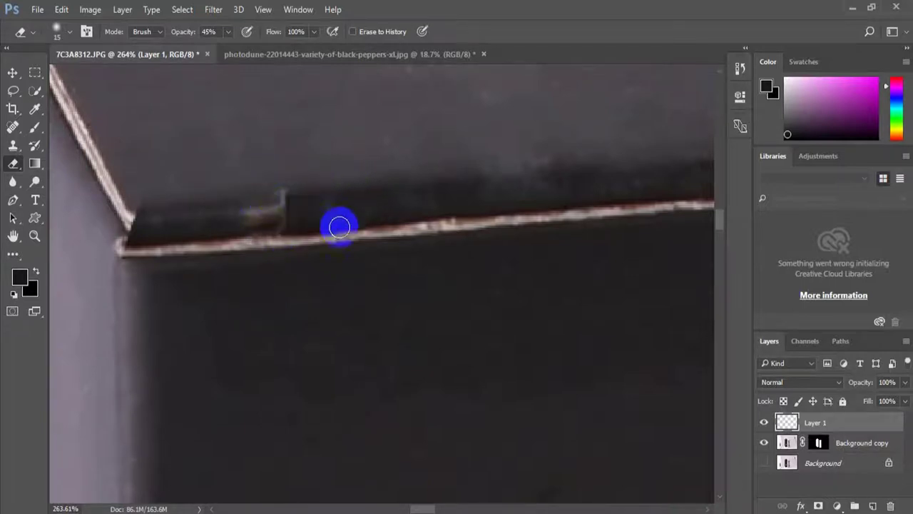
drag(340, 227, 337, 264)
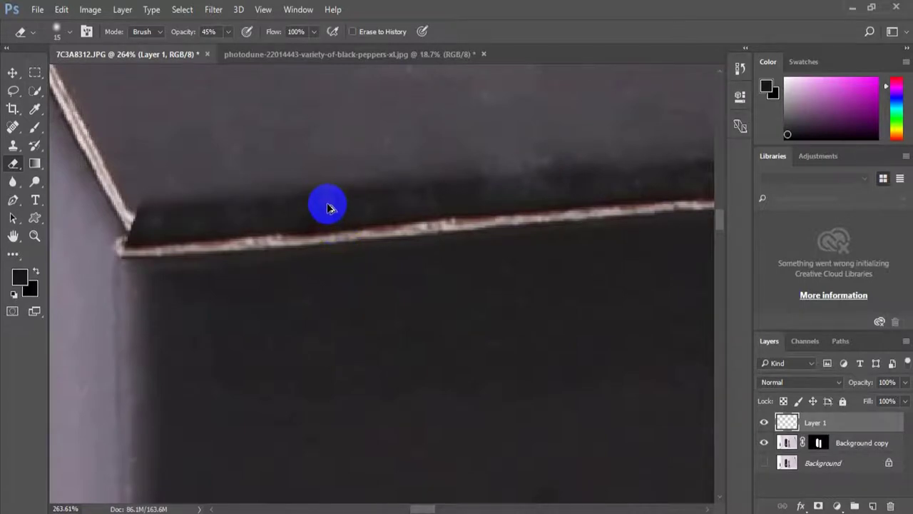
Erase the light fringe above the ledge and its diagonal corner with a smaller brush, then zoom out
drag(295, 176, 182, 175)
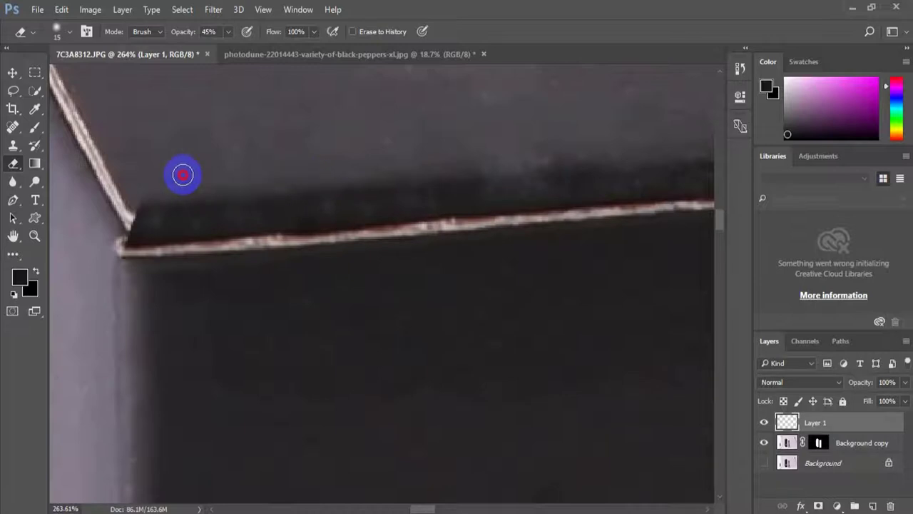
key(bracketleft)
mouse_move(271, 177)
mouse_down()
mouse_move(315, 176)
mouse_move(178, 188)
mouse_move(320, 179)
mouse_move(161, 191)
mouse_up()
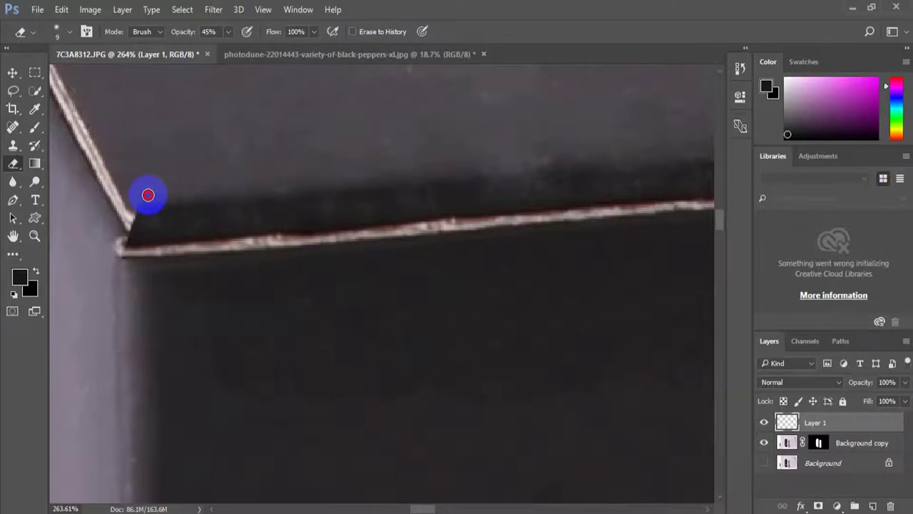
mouse_move(132, 211)
mouse_down()
mouse_move(197, 186)
mouse_move(381, 161)
mouse_move(149, 196)
mouse_up()
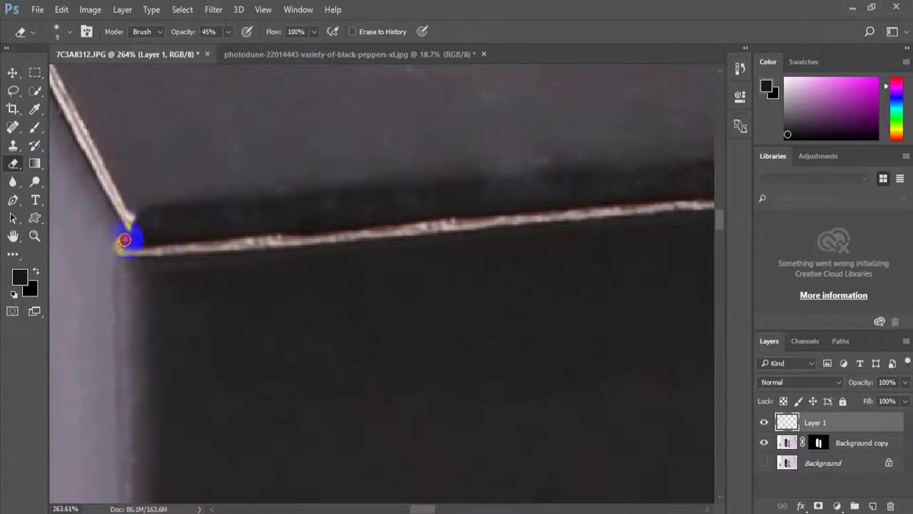
mouse_move(124, 239)
mouse_down()
mouse_move(128, 208)
mouse_move(391, 164)
mouse_move(265, 186)
mouse_move(105, 196)
mouse_move(457, 163)
mouse_move(195, 183)
mouse_up()
drag(109, 219, 138, 207)
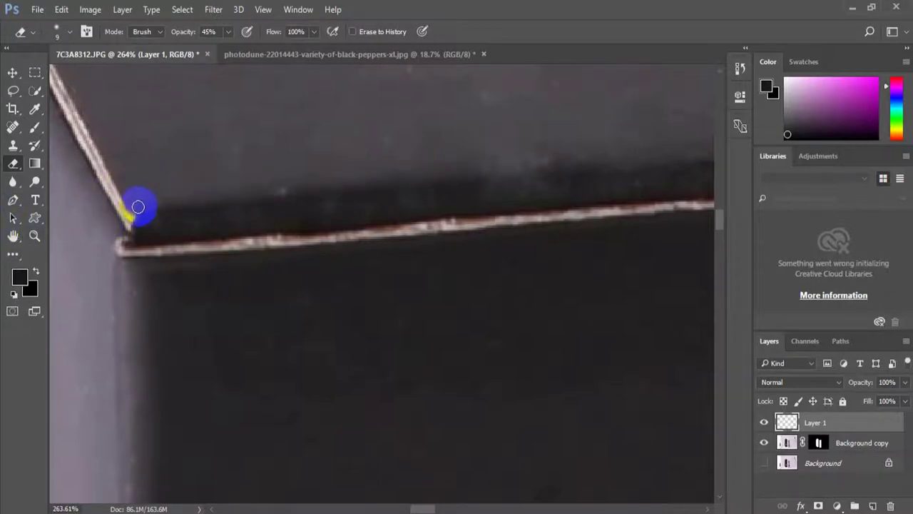
click(34, 235)
drag(347, 237, 312, 206)
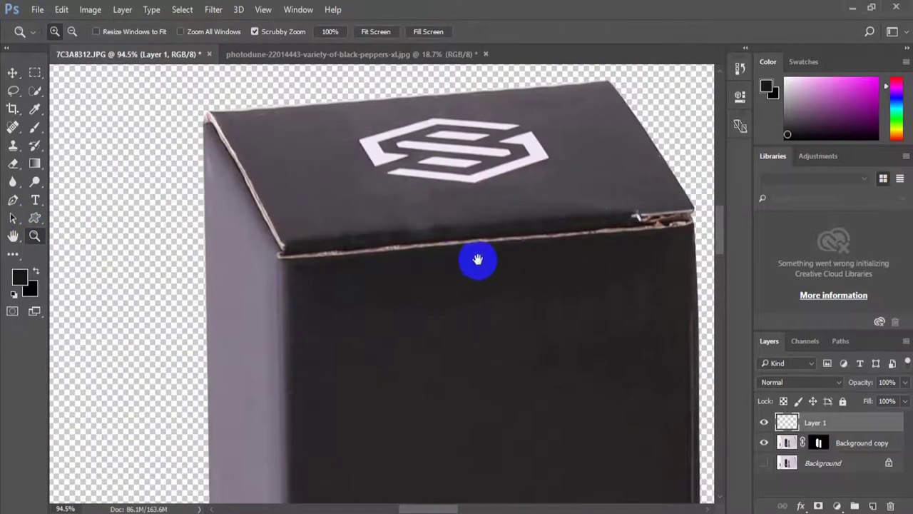
Zoom in on the torn right corner and lasso clean lid edge on Background copy, dismissing the no-pixels warning
drag(478, 260, 122, 228)
drag(290, 188, 350, 230)
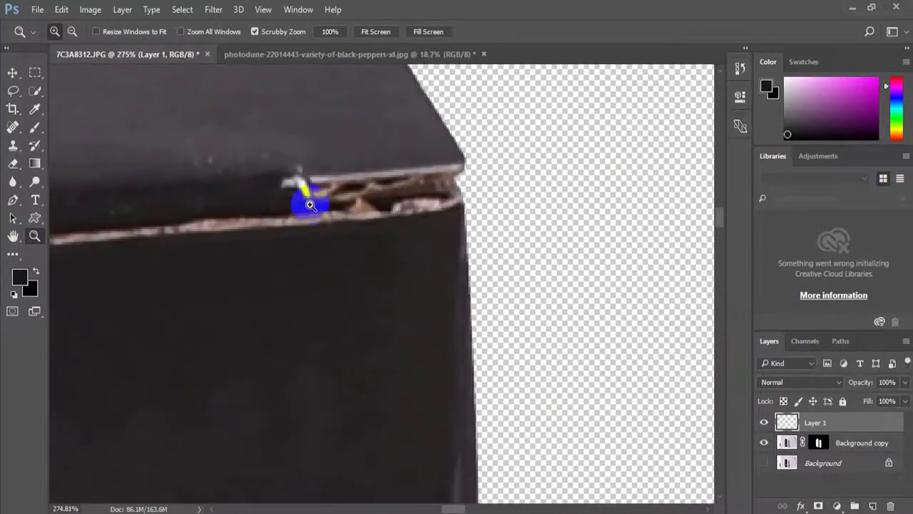
drag(288, 241, 423, 230)
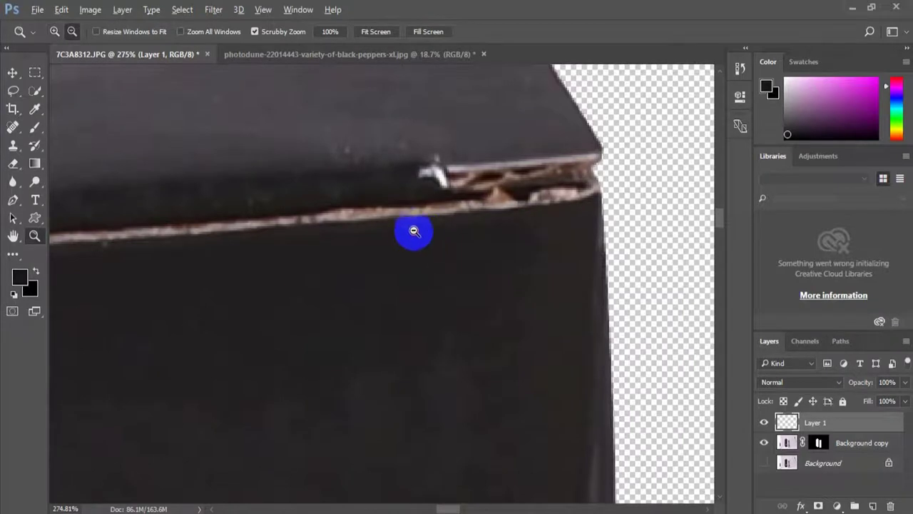
click(13, 90)
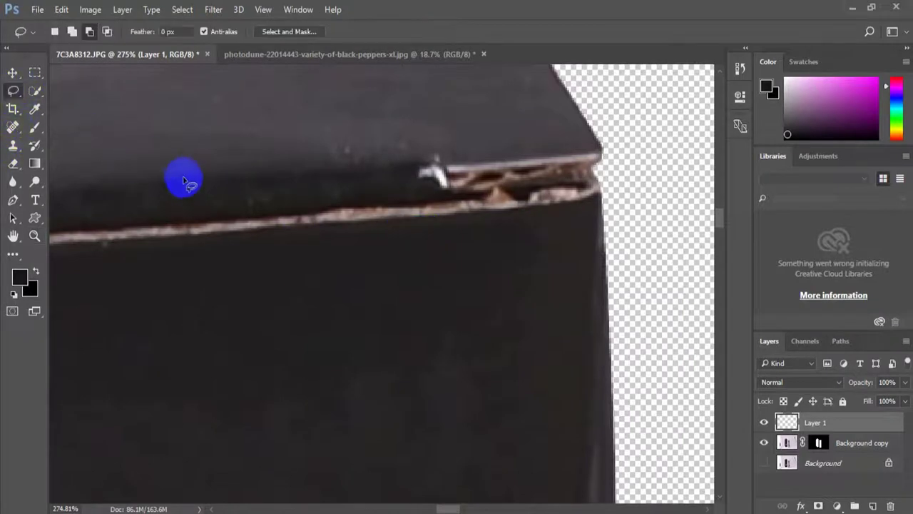
drag(179, 170, 388, 153)
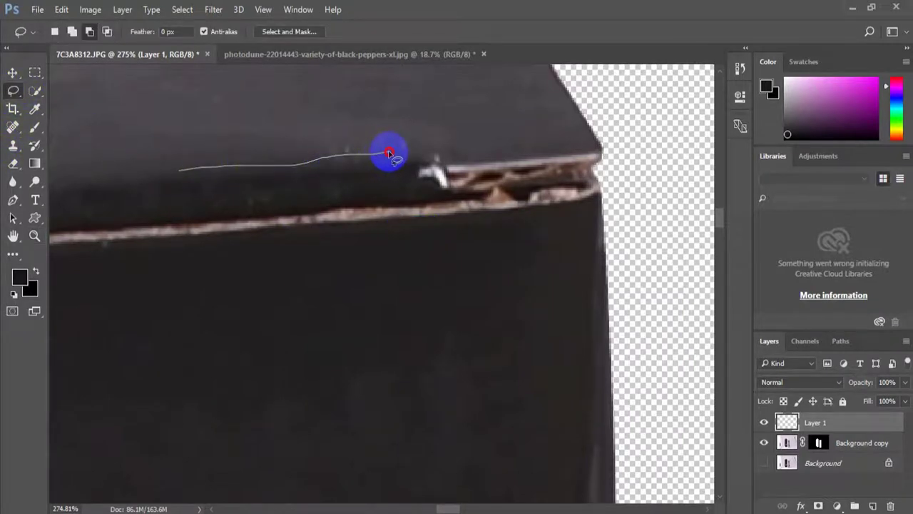
mouse_move(388, 153)
mouse_down()
mouse_move(130, 153)
mouse_move(383, 136)
mouse_move(396, 235)
mouse_move(157, 154)
mouse_up()
click(408, 209)
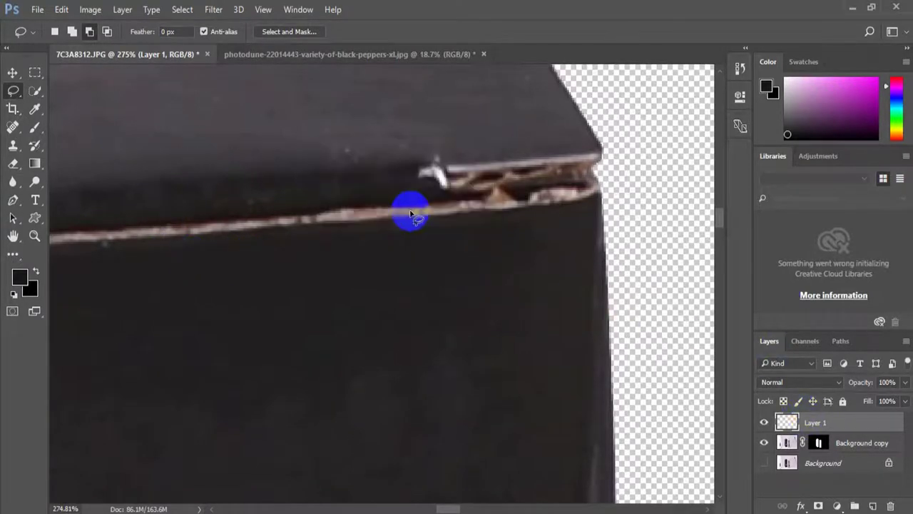
click(787, 443)
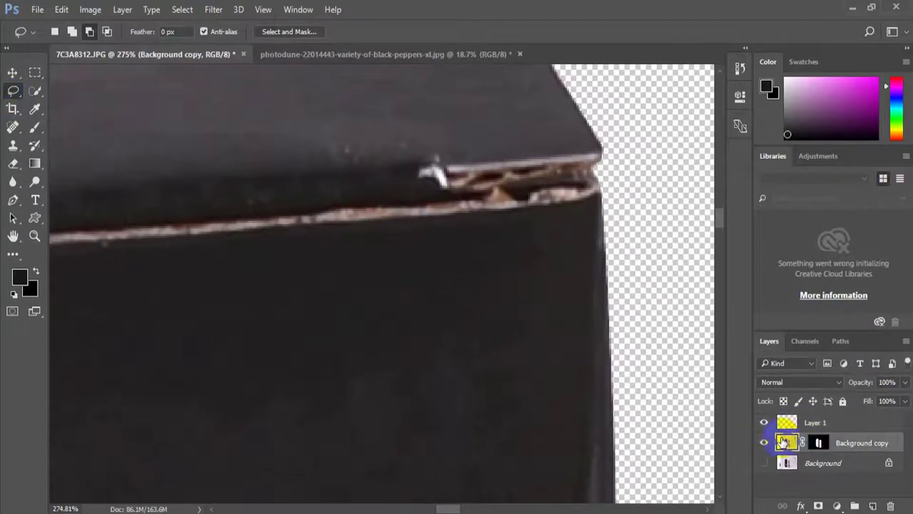
mouse_move(189, 148)
mouse_down()
mouse_move(187, 253)
mouse_move(183, 152)
mouse_up()
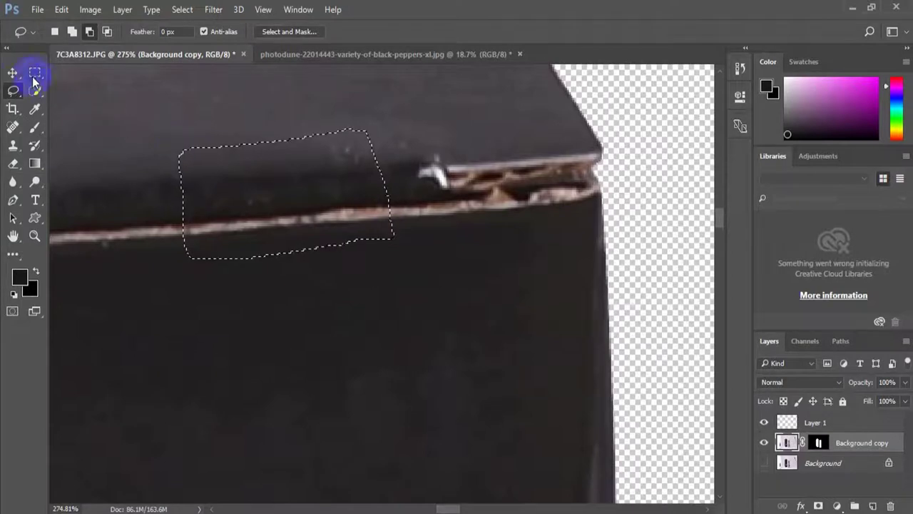
click(12, 72)
Copy the edge selection to Layer 2, slide it right over the torn corner, and warp it to fit
key(ctrl)
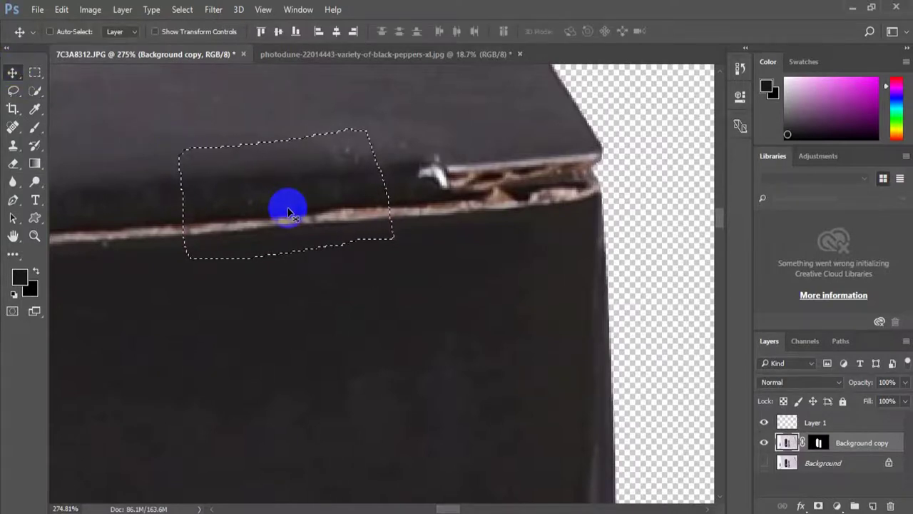
key(ctrl+j)
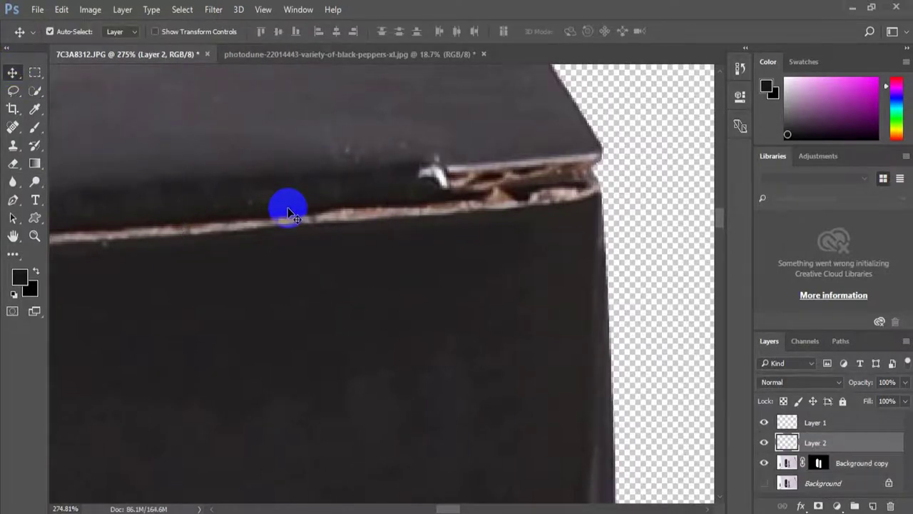
mouse_move(289, 187)
mouse_down()
mouse_move(497, 166)
mouse_move(499, 153)
mouse_move(508, 166)
mouse_move(490, 163)
mouse_up()
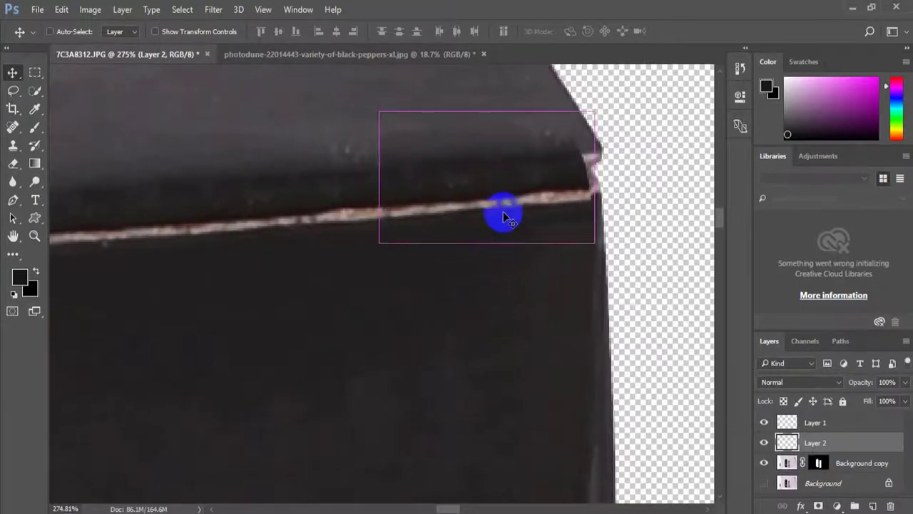
key(ctrl+t)
right_click(528, 209)
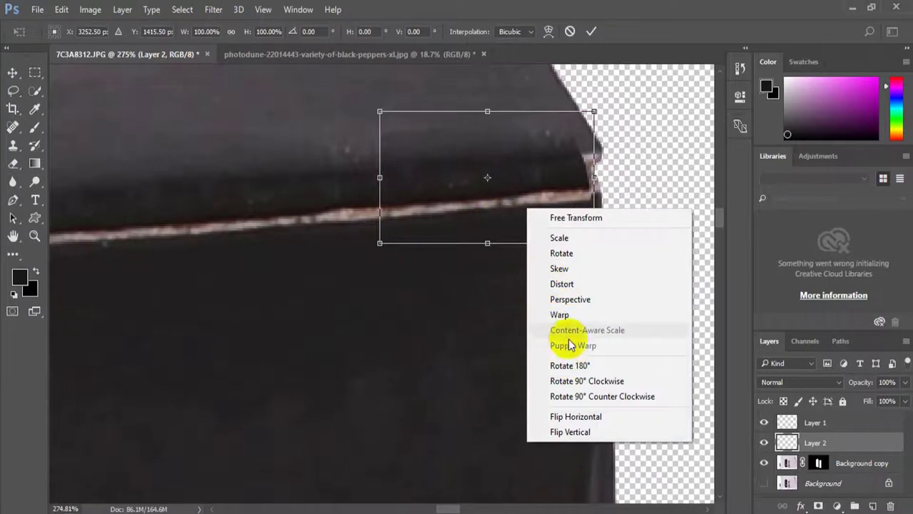
click(559, 314)
drag(587, 198, 597, 190)
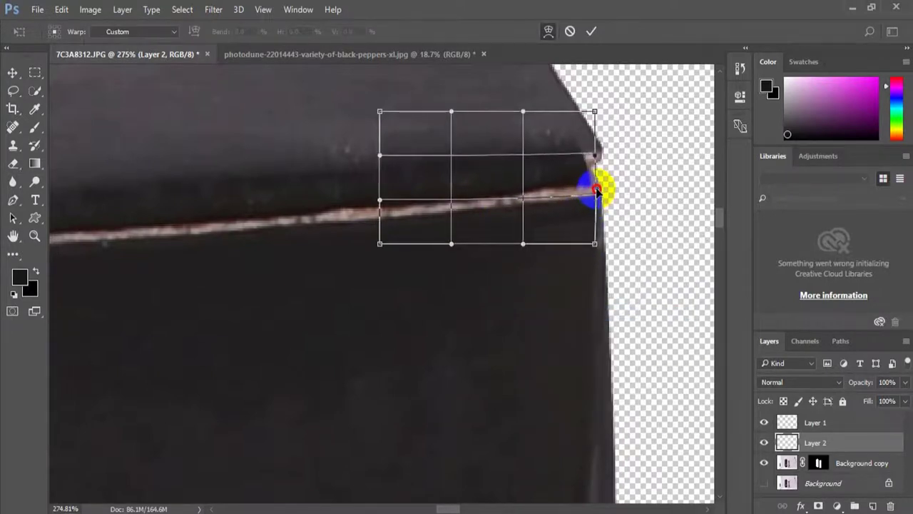
drag(526, 199, 531, 201)
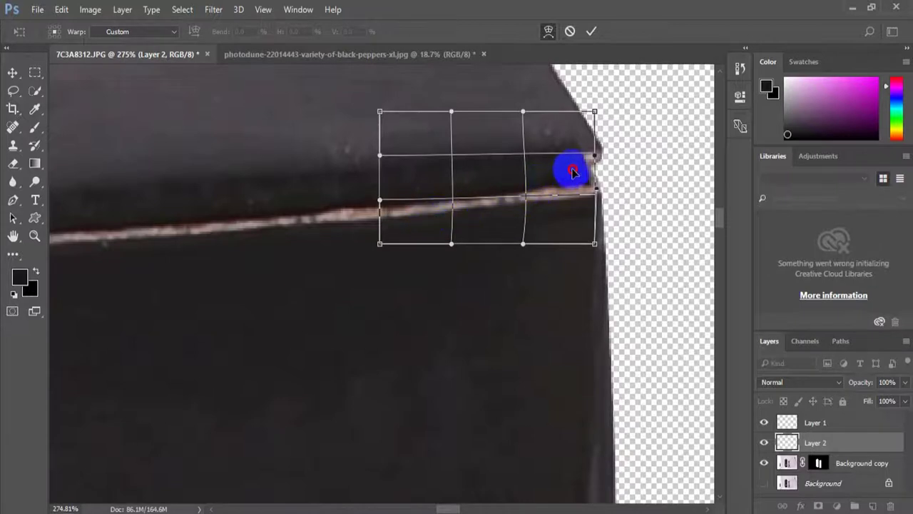
drag(573, 171, 577, 172)
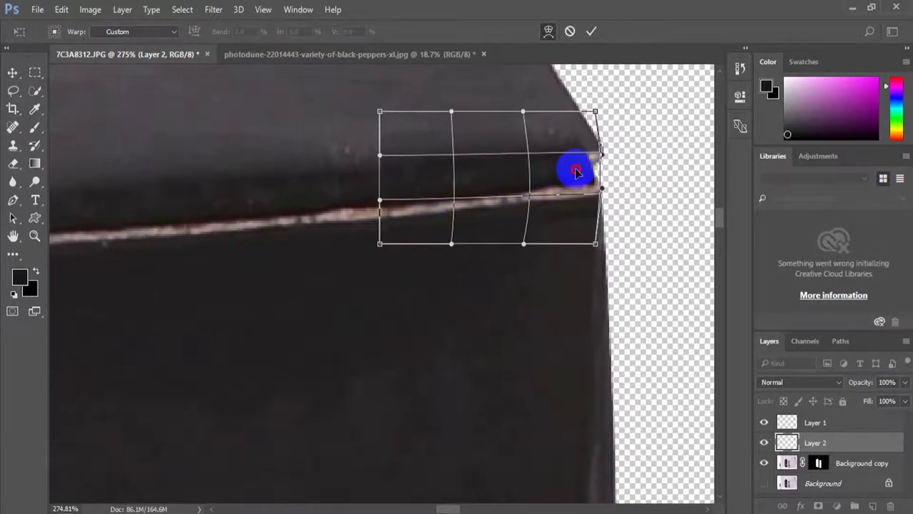
click(591, 30)
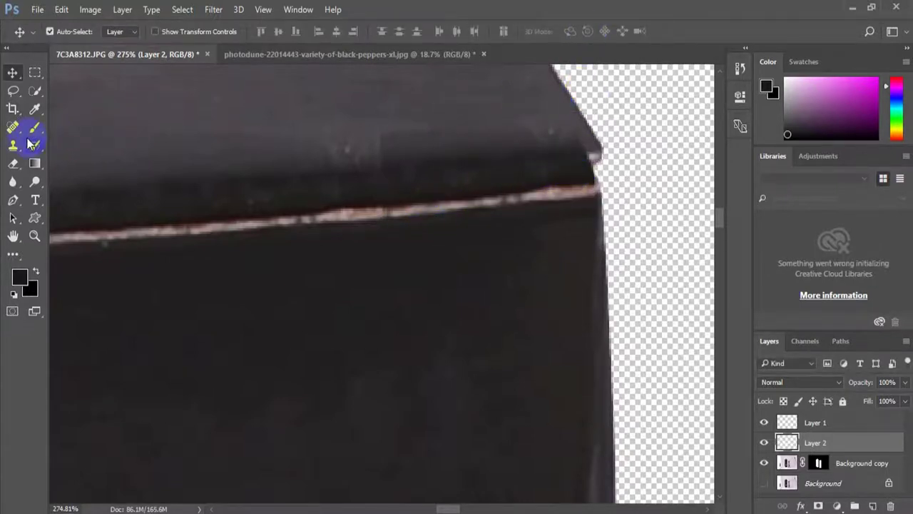
click(15, 165)
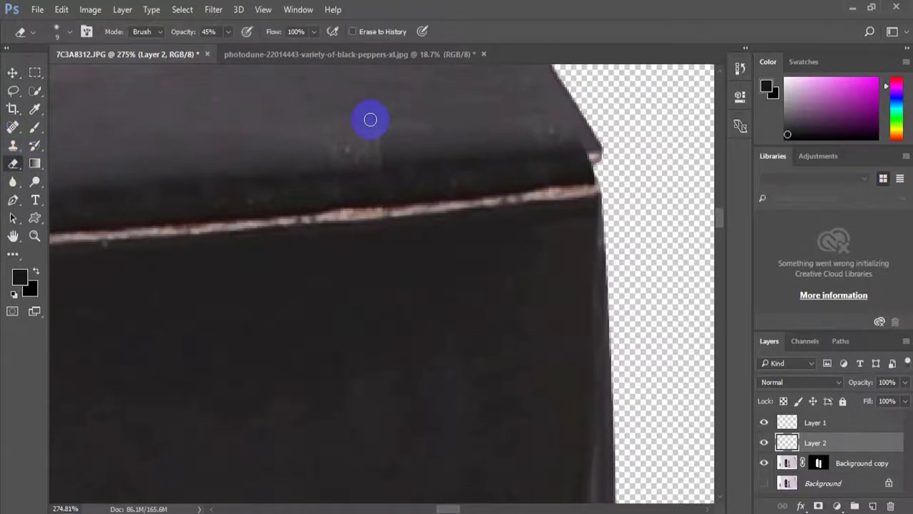
Erase the Layer 2 patch's hard top edge with a size-25 eraser
key(bracketright)
key(bracketright)
key(bracketright)
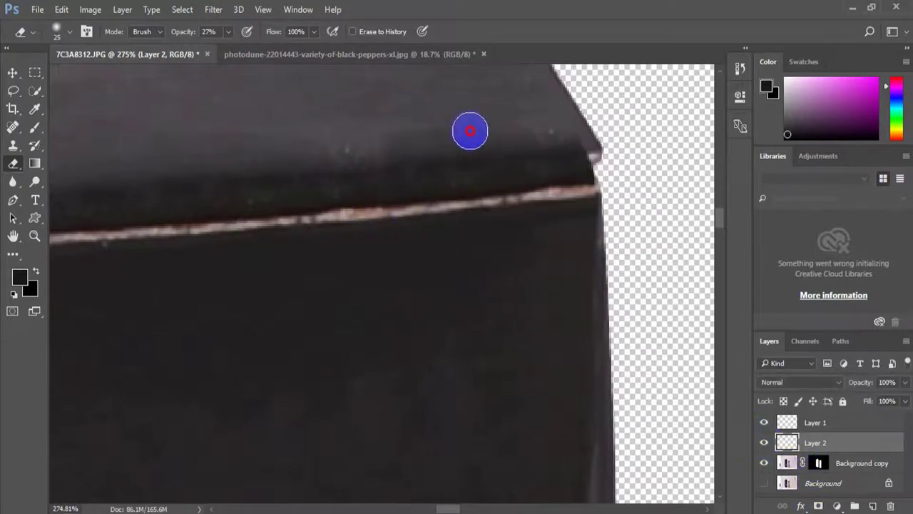
drag(469, 131, 342, 133)
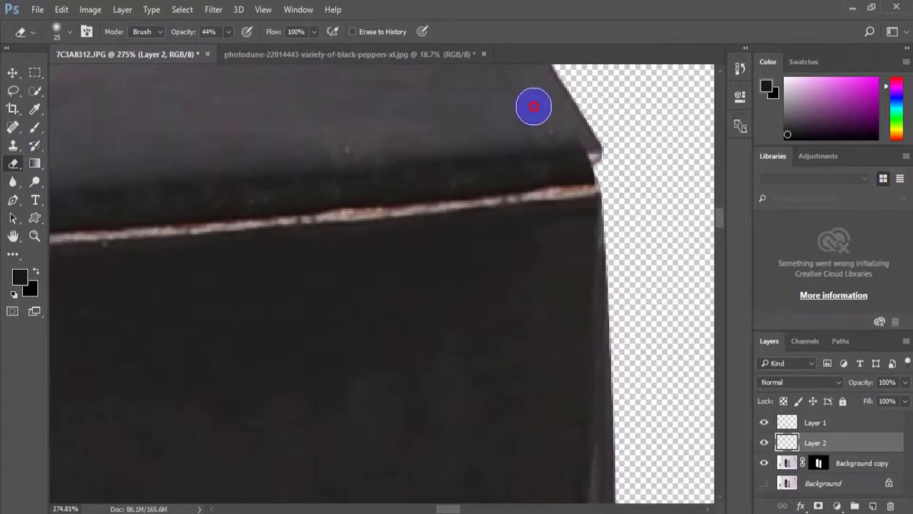
click(579, 102)
drag(579, 102, 591, 133)
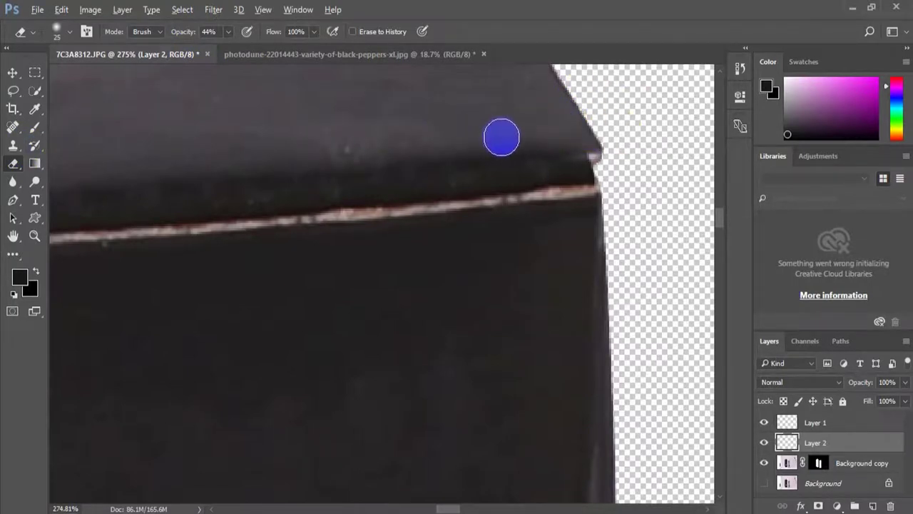
Try a warp and cancel it, erase more along the lid top, then fit the image on screen
key(ctrl+t)
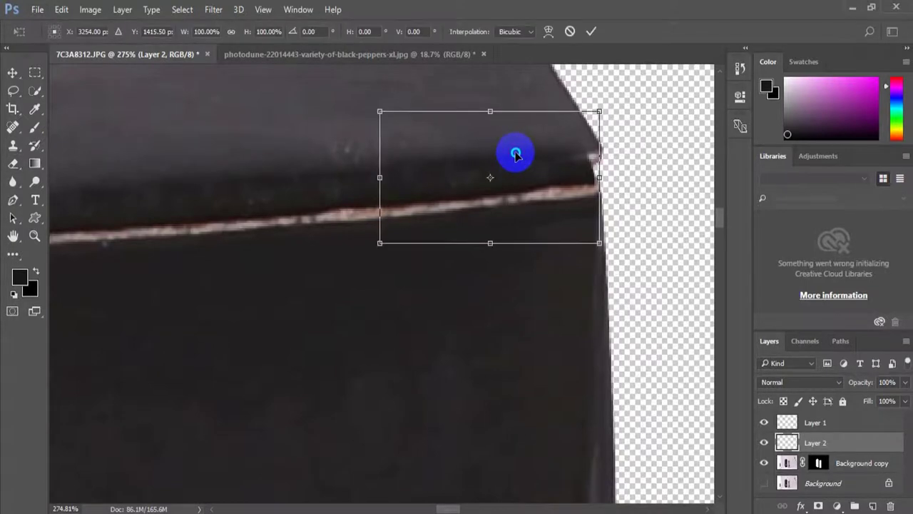
right_click(516, 150)
click(554, 261)
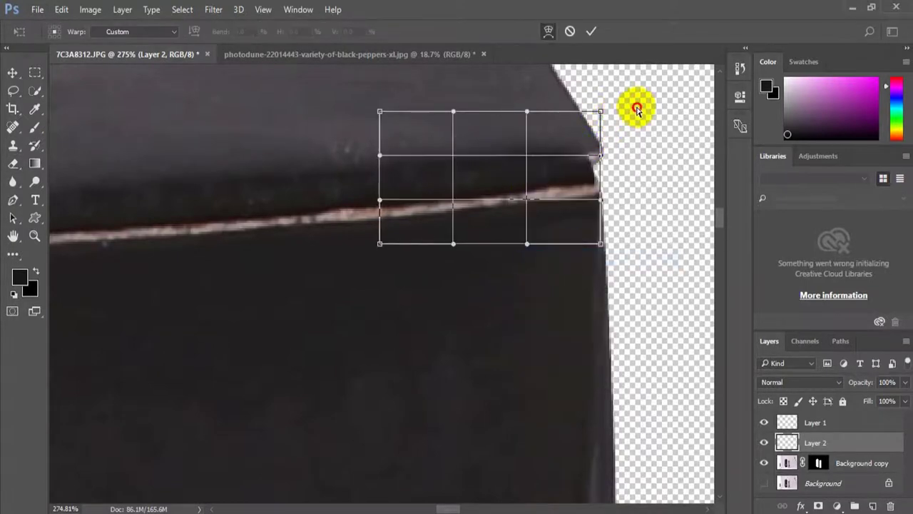
drag(599, 112, 662, 105)
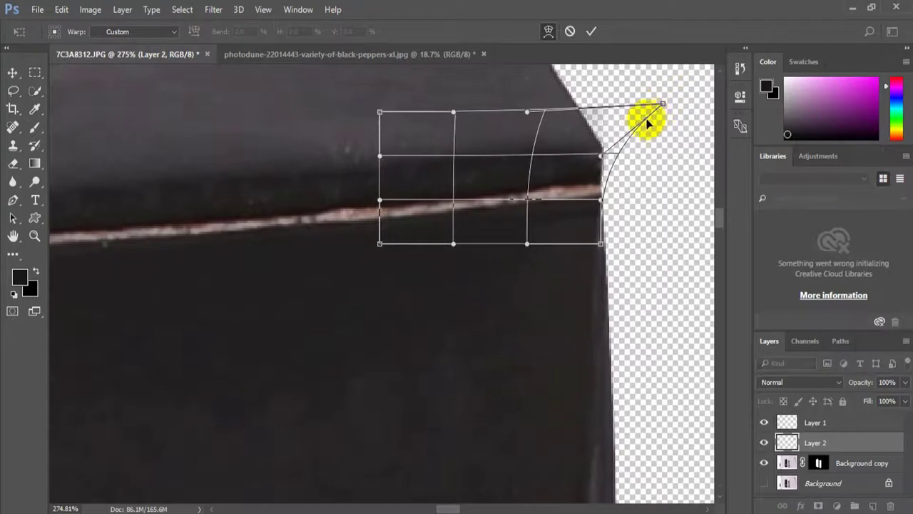
key(Escape)
key(e)
mouse_move(592, 116)
mouse_down()
mouse_move(390, 120)
mouse_move(323, 133)
mouse_move(350, 286)
mouse_move(485, 247)
mouse_move(639, 235)
mouse_move(593, 228)
mouse_move(606, 224)
mouse_move(403, 247)
mouse_move(466, 269)
mouse_move(528, 269)
mouse_up()
key(ctrl+0)
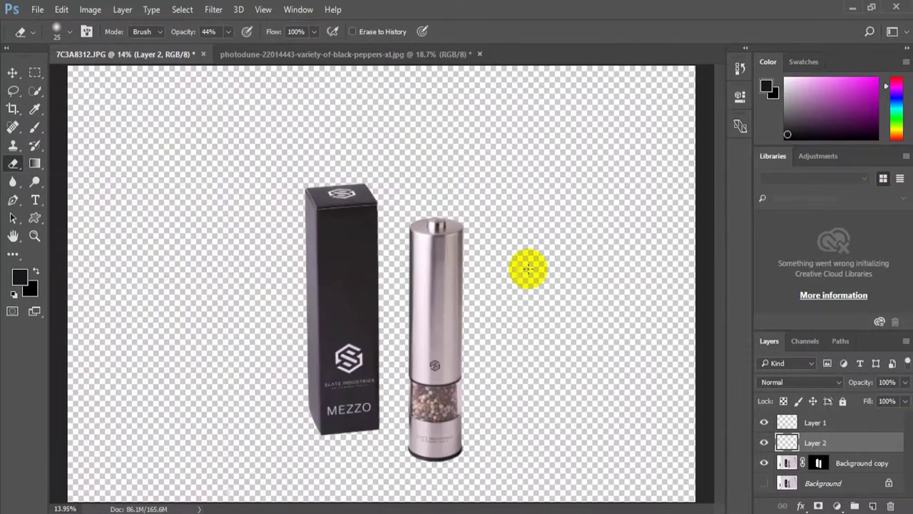
Patch Tool the scuff on Background copy's lid top edge, deselect, and zoom out to box and grinder
click(32, 241)
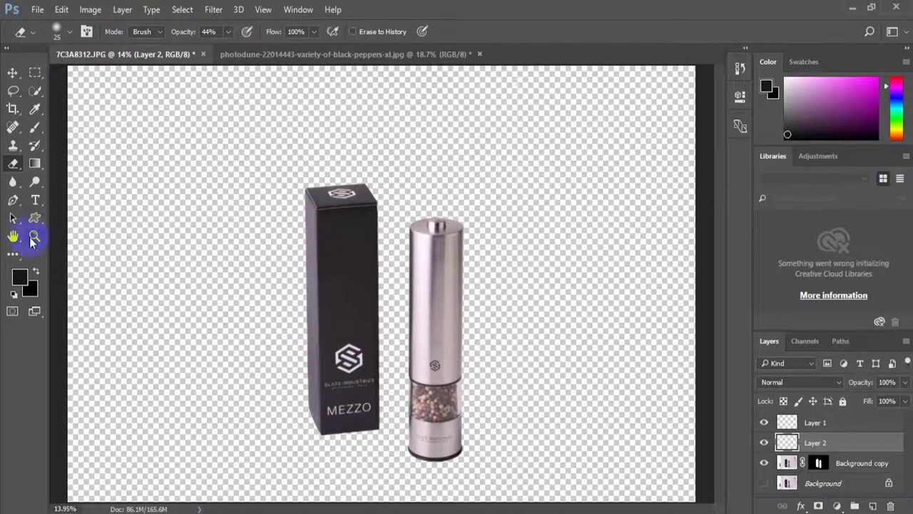
drag(363, 214, 447, 299)
drag(197, 241, 273, 263)
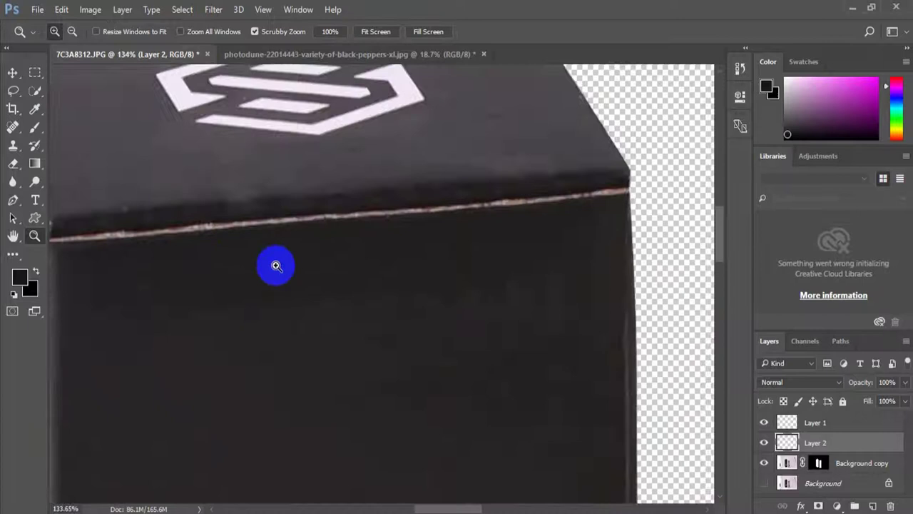
click(774, 460)
drag(13, 127, 43, 157)
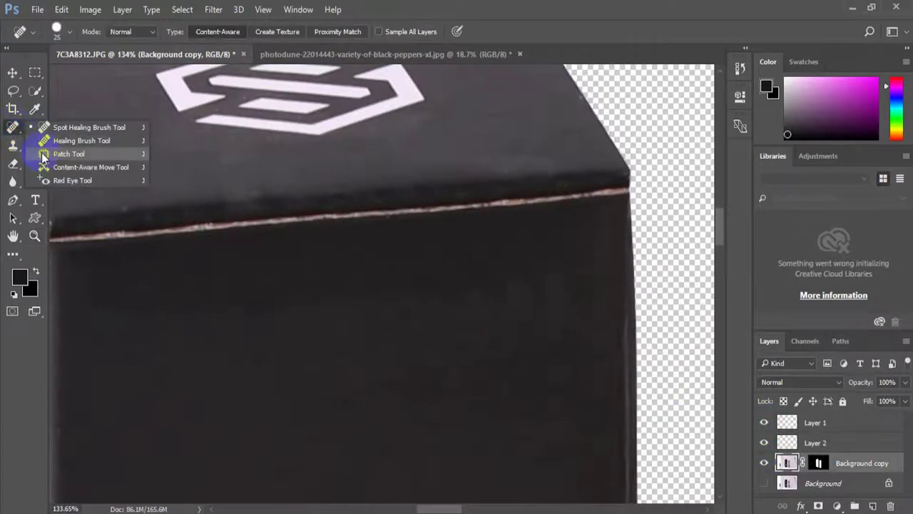
click(42, 154)
drag(202, 186, 326, 187)
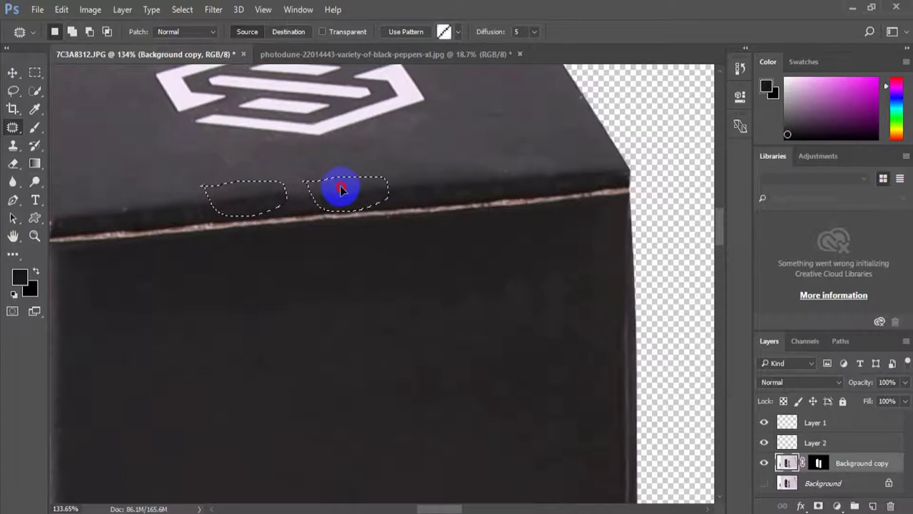
key(ctrl+d)
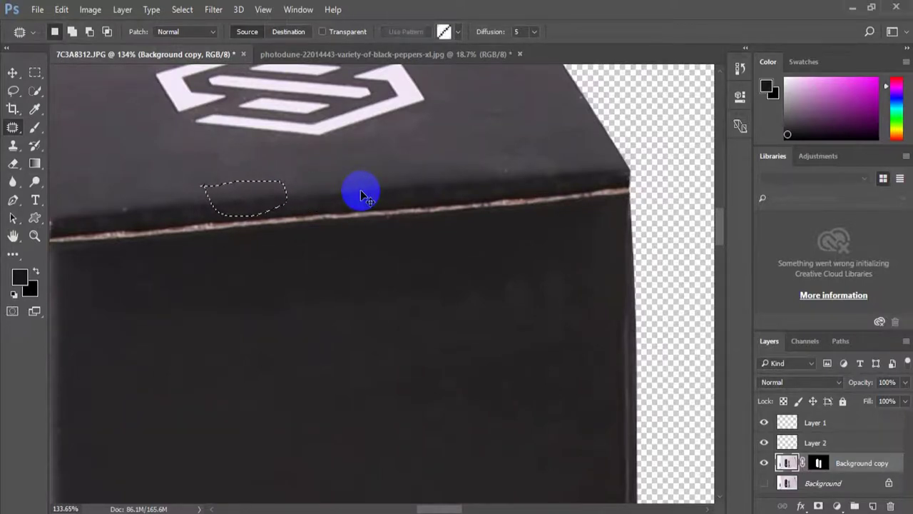
click(34, 237)
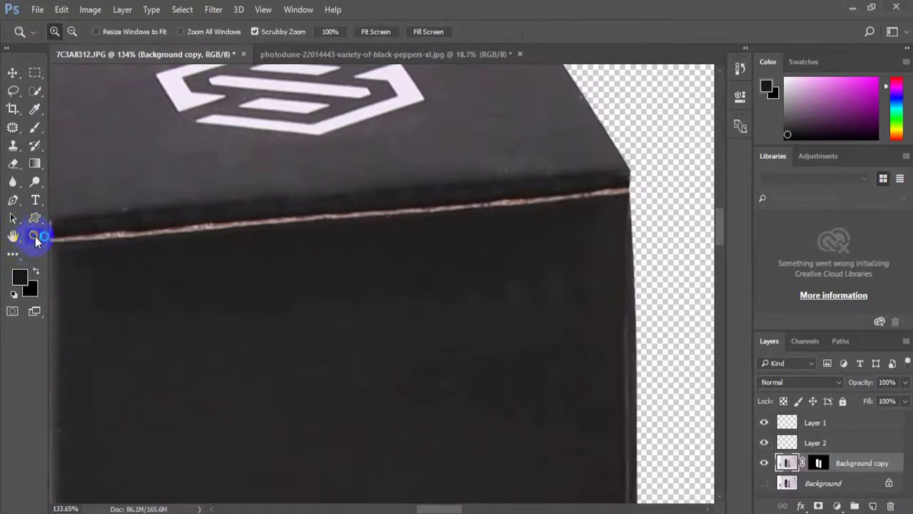
mouse_move(403, 274)
mouse_down()
mouse_move(418, 267)
mouse_move(372, 263)
mouse_up()
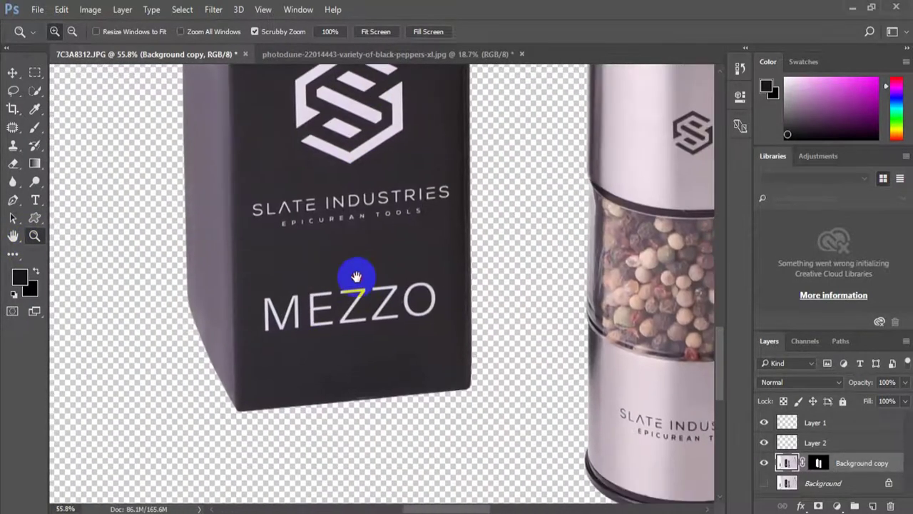
mouse_move(383, 383)
mouse_down()
mouse_move(359, 343)
mouse_move(306, 311)
mouse_up()
Merge Background copy, Layer 1 and Layer 2 into a single Layer 1
click(821, 463)
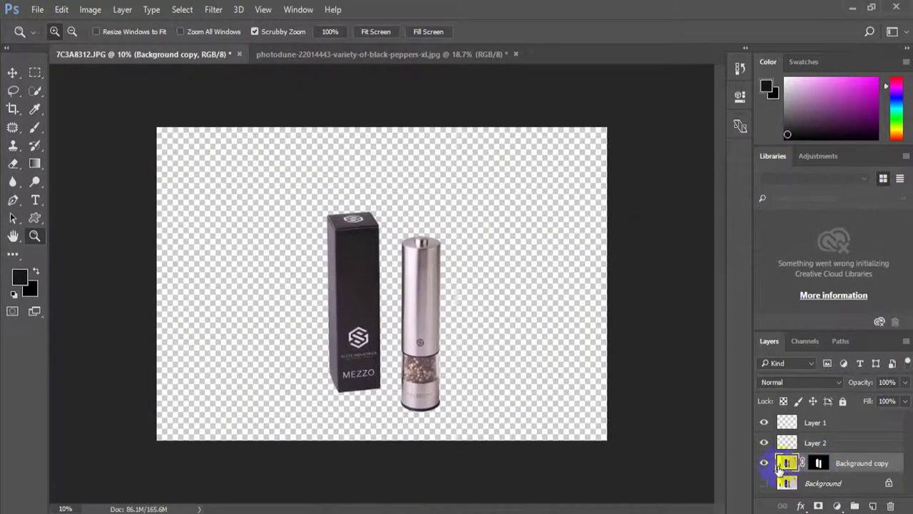
click(828, 464)
shift+click(862, 423)
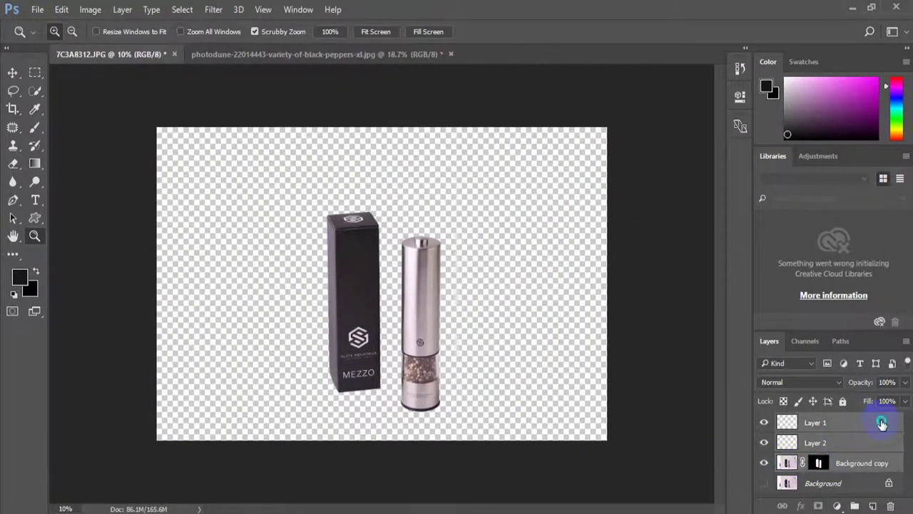
right_click(885, 424)
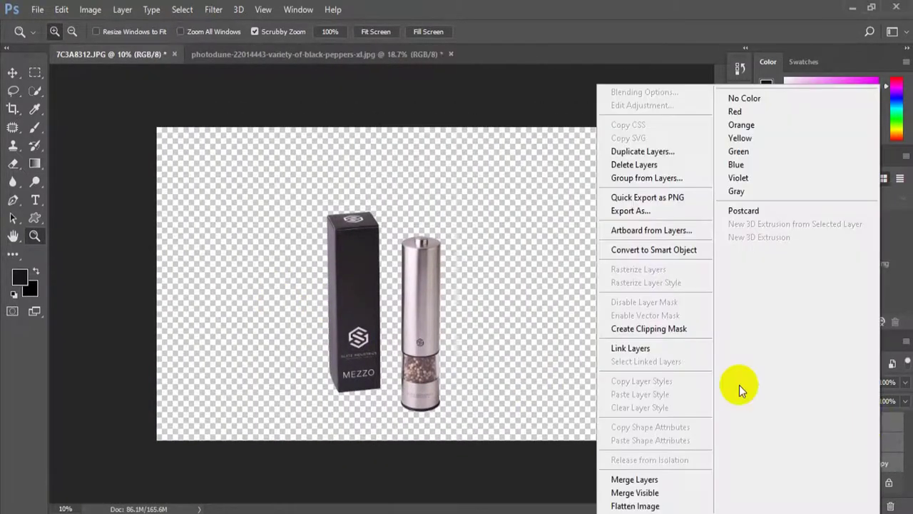
click(635, 480)
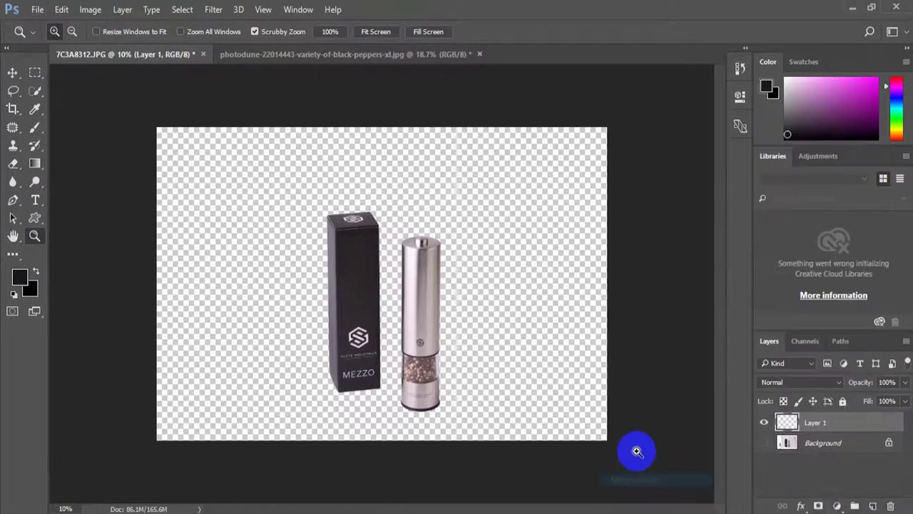
click(12, 72)
drag(364, 246, 300, 48)
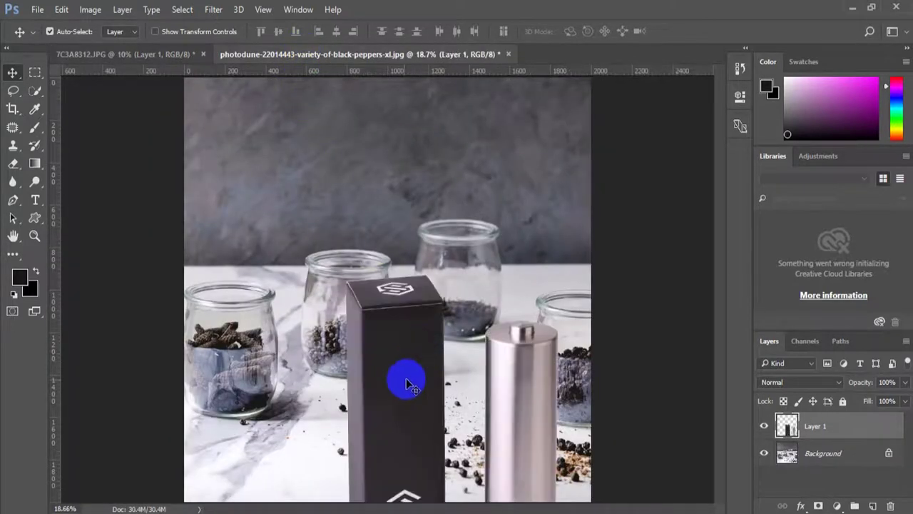
Drop the merged cut-out into the pepper photo, scale it to about 58% and place it among the jars
mouse_move(301, 51)
mouse_down()
mouse_move(389, 268)
mouse_move(376, 233)
mouse_up()
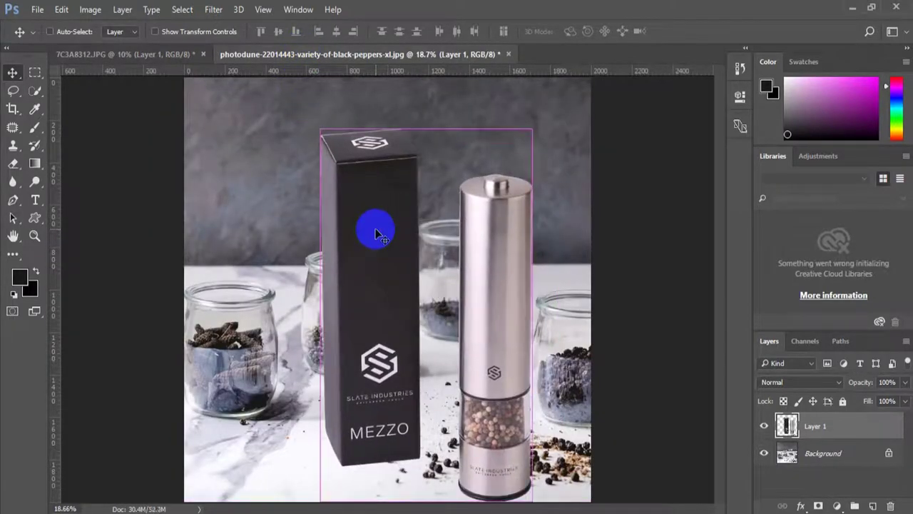
key(ctrl+t)
mouse_move(318, 129)
mouse_down()
mouse_move(391, 206)
mouse_move(368, 206)
mouse_up()
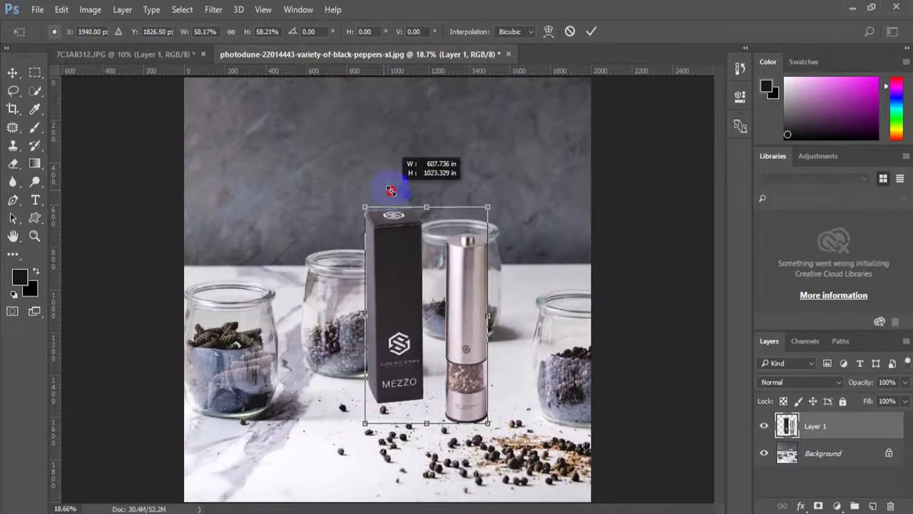
drag(439, 288, 408, 314)
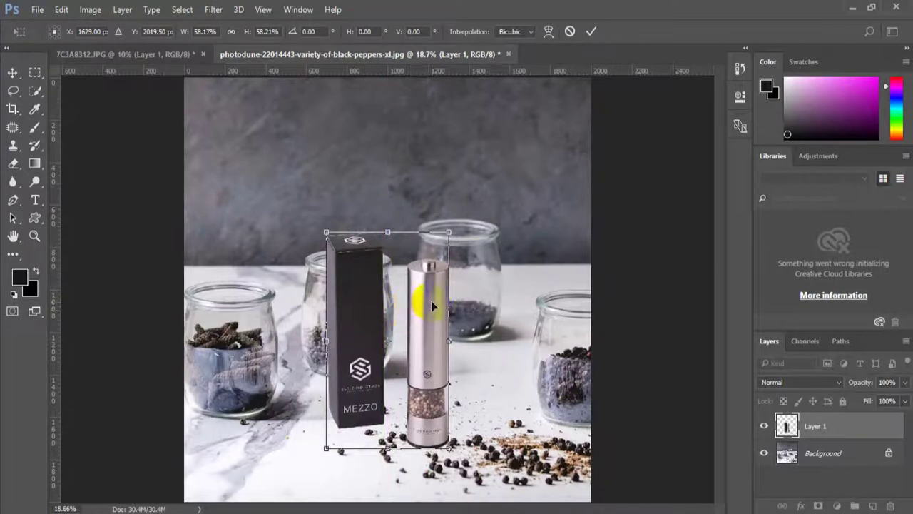
Commit the box and grinder transform and zoom in on the box's top corner
click(590, 32)
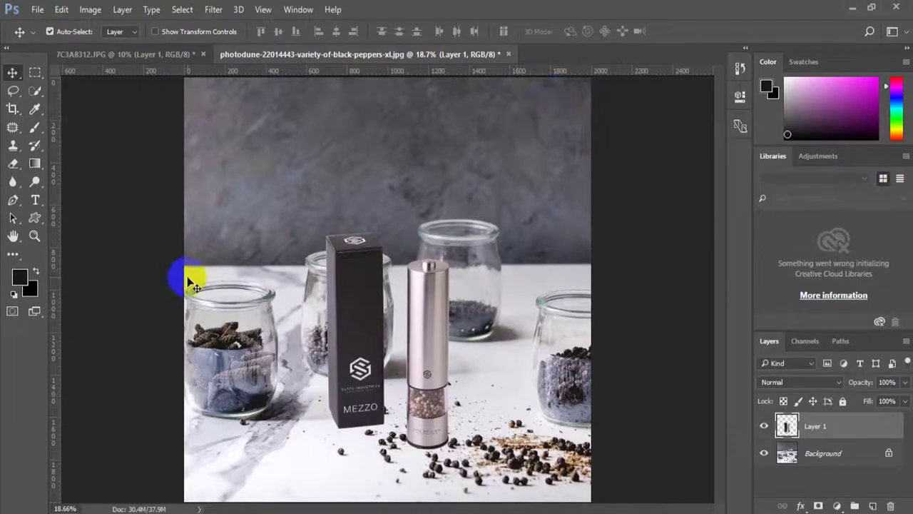
click(34, 236)
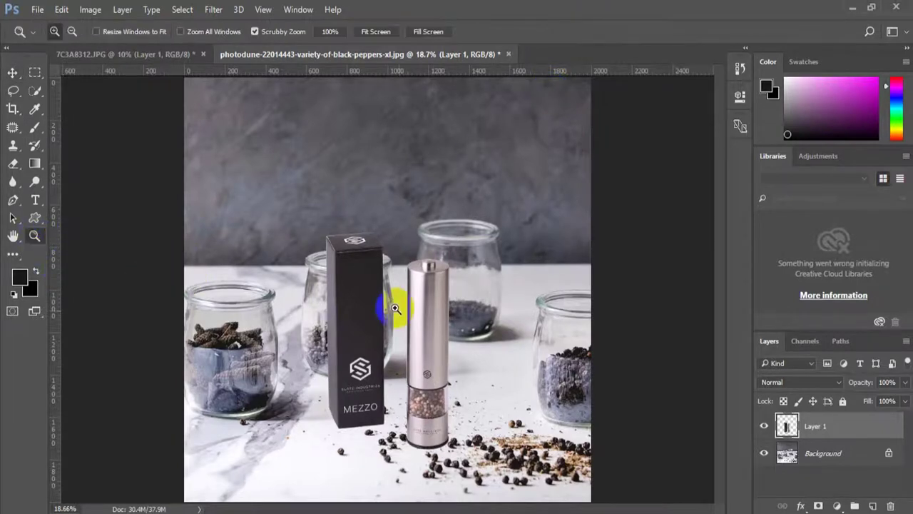
mouse_move(352, 281)
mouse_down()
mouse_move(405, 329)
mouse_move(357, 331)
mouse_up()
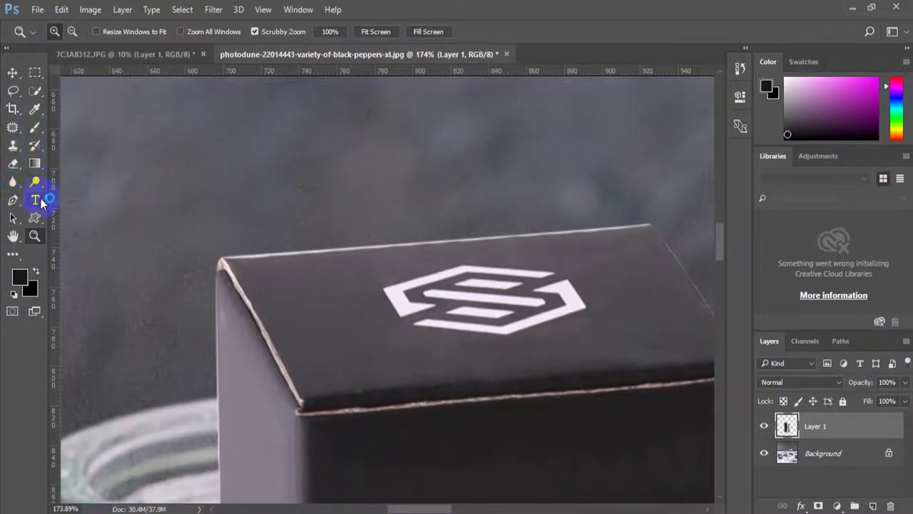
click(18, 202)
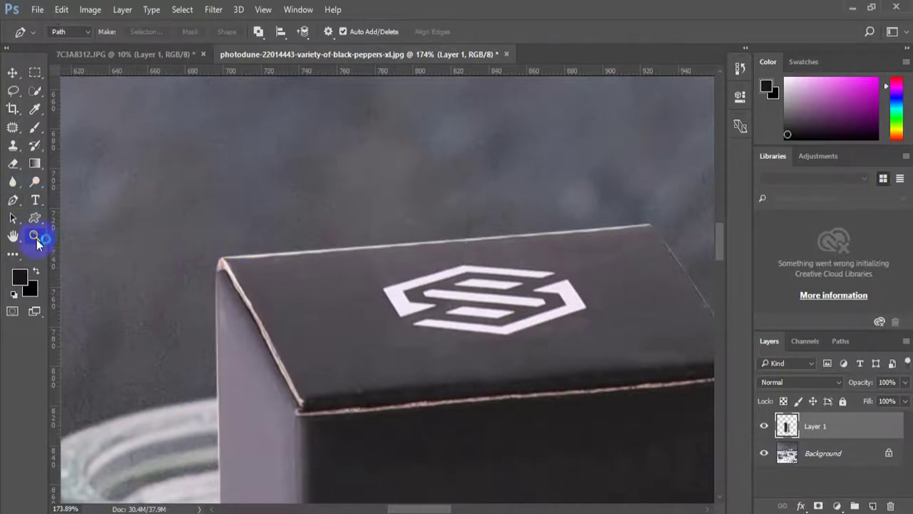
click(362, 300)
click(427, 211)
drag(320, 261, 358, 280)
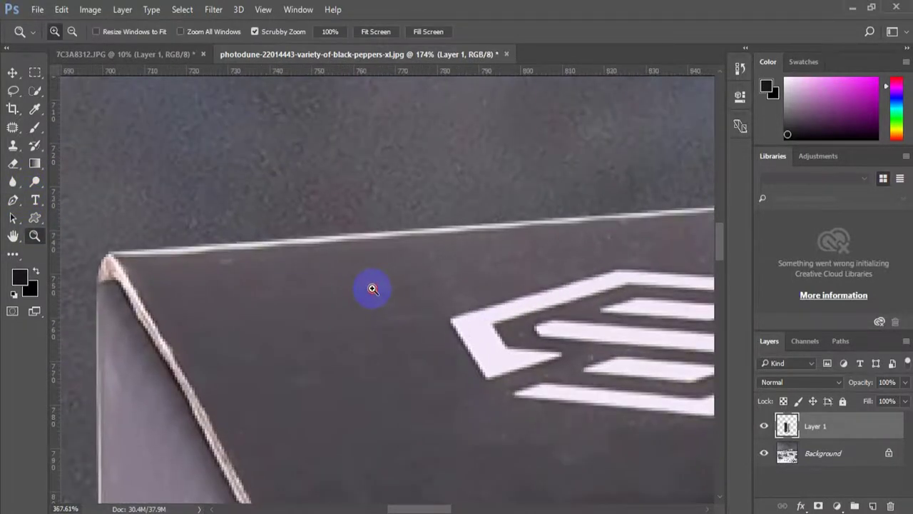
Trace a closed Pen path along the box's top edge and convert it to a selection
click(13, 200)
click(157, 259)
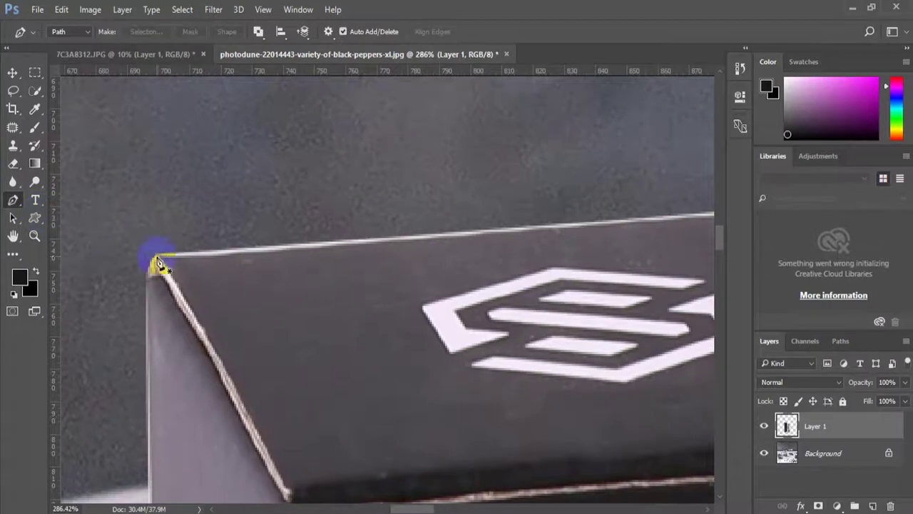
drag(157, 260, 544, 243)
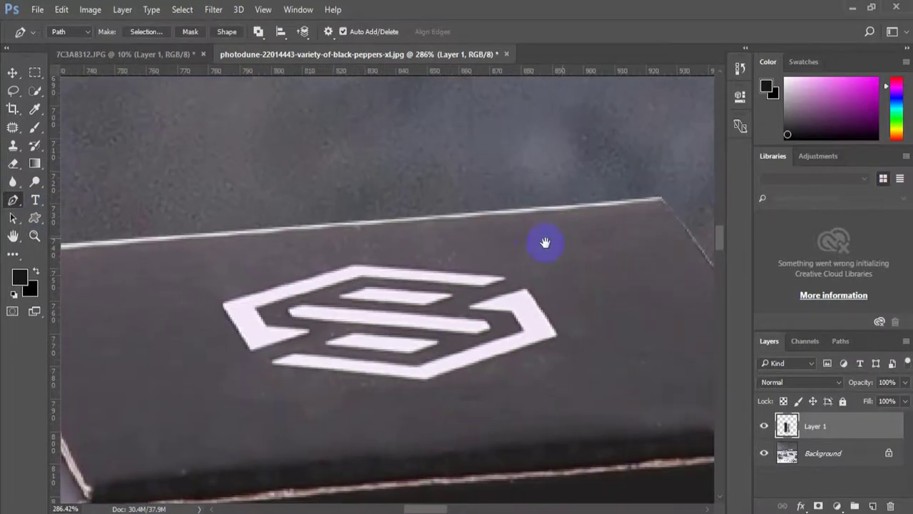
drag(697, 194, 726, 183)
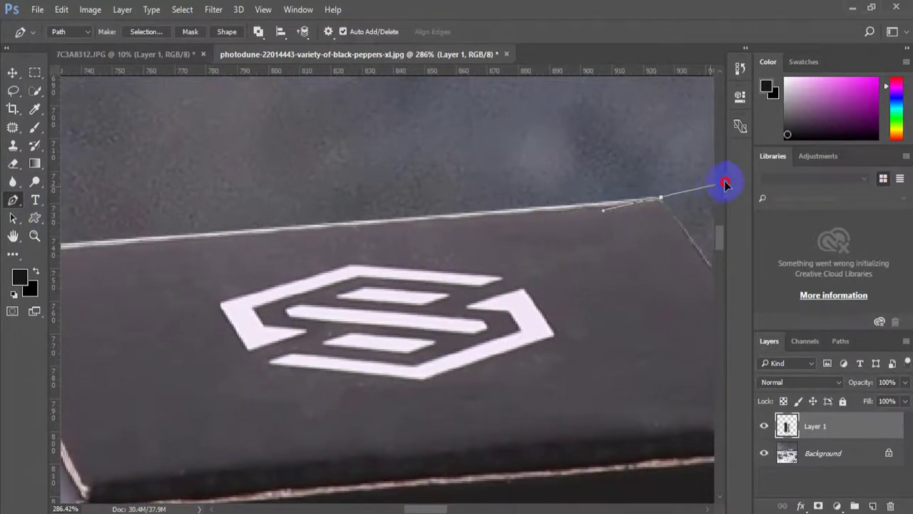
drag(404, 238, 627, 251)
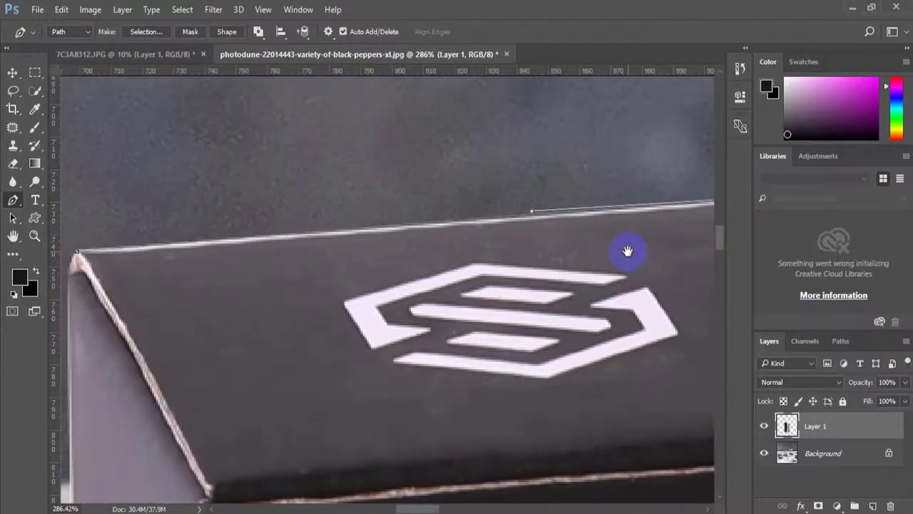
drag(526, 215, 533, 218)
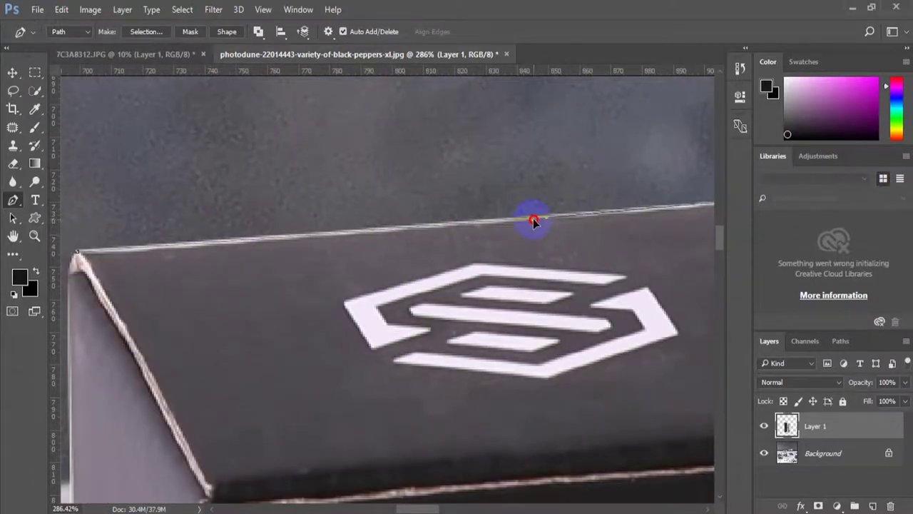
drag(615, 257, 391, 336)
drag(559, 273, 627, 270)
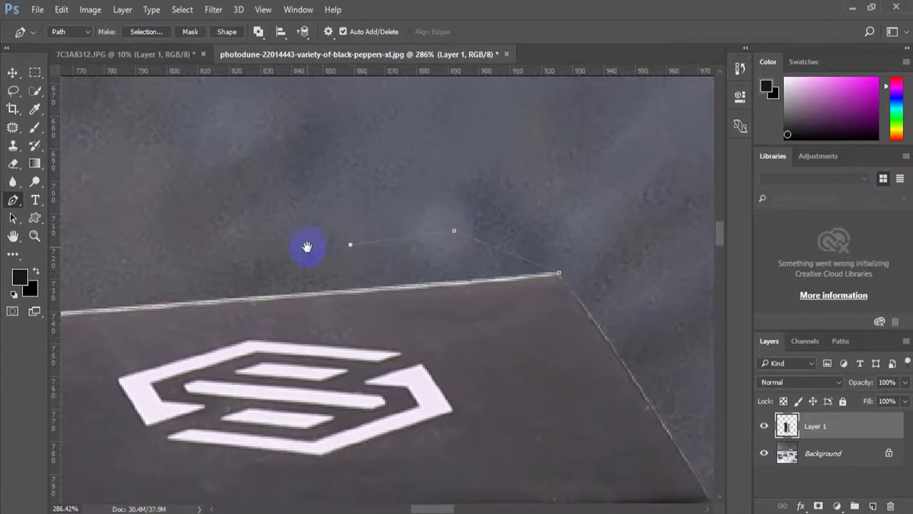
drag(307, 246, 672, 247)
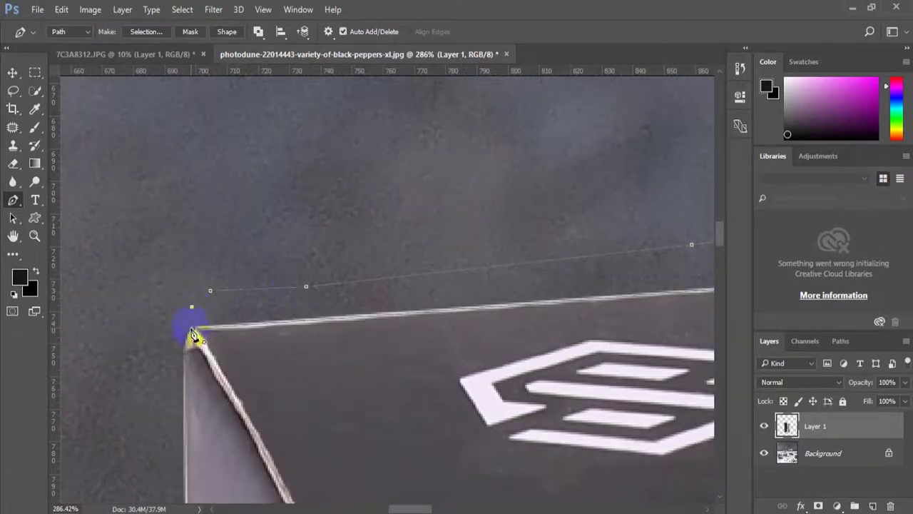
key(ctrl+Return)
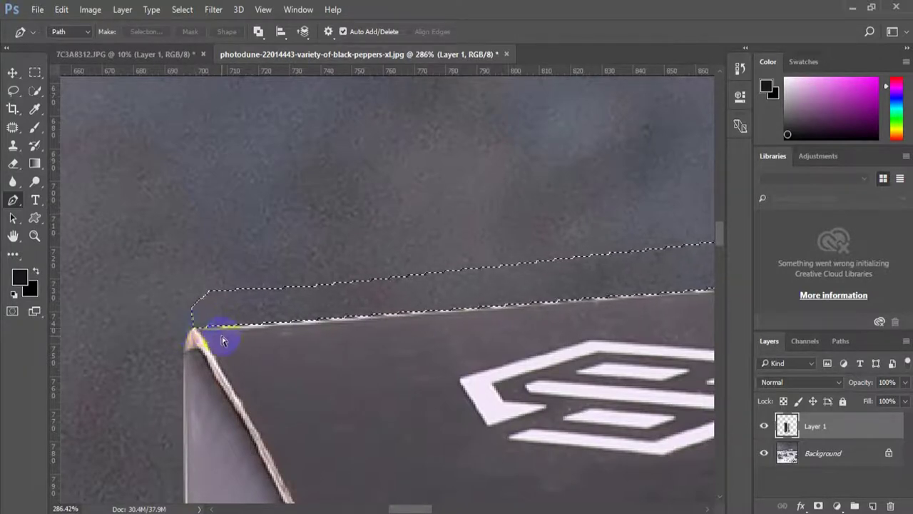
key(ctrl+d)
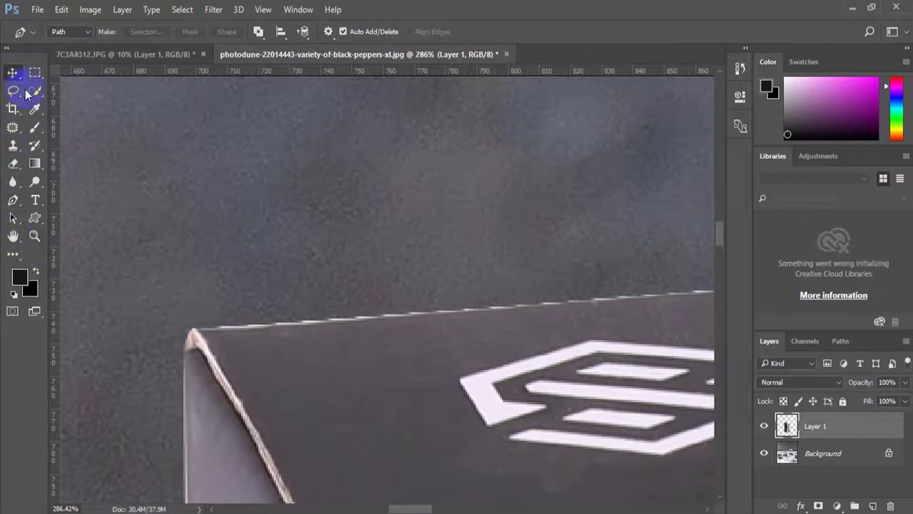
Feather the top-edge selection by 1 pixel, delete the white fringe, and deselect
click(416, 213)
click(34, 236)
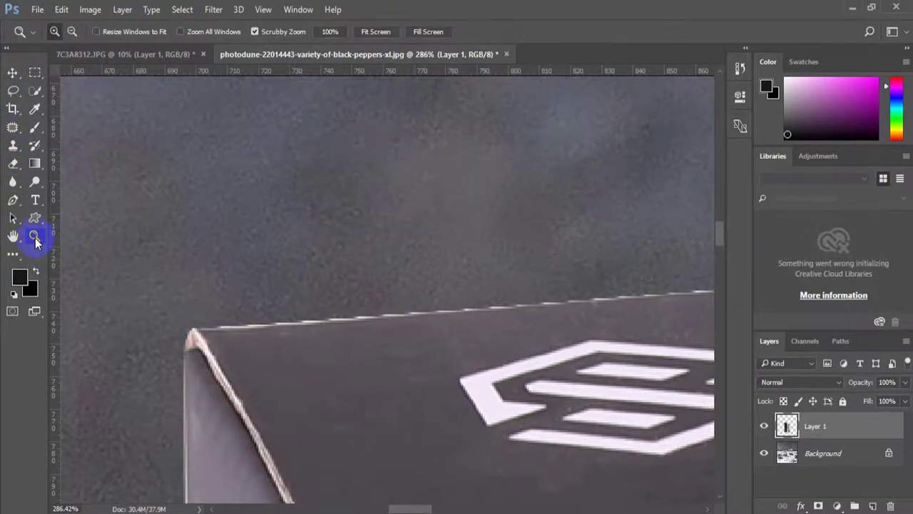
drag(411, 303, 351, 264)
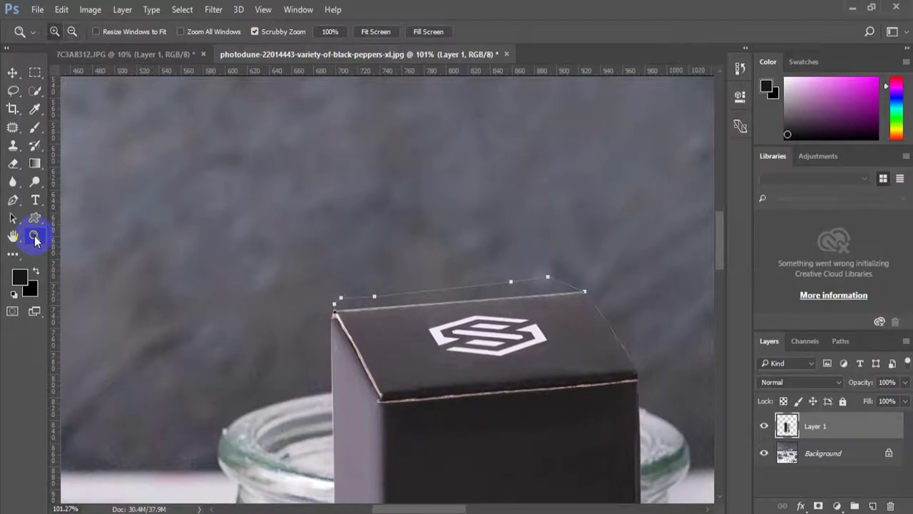
drag(426, 336, 523, 397)
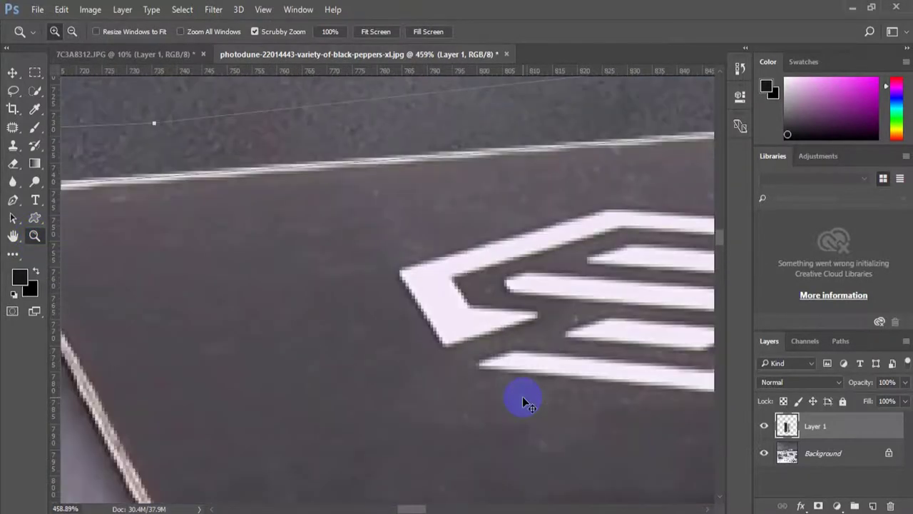
click(212, 14)
click(395, 243)
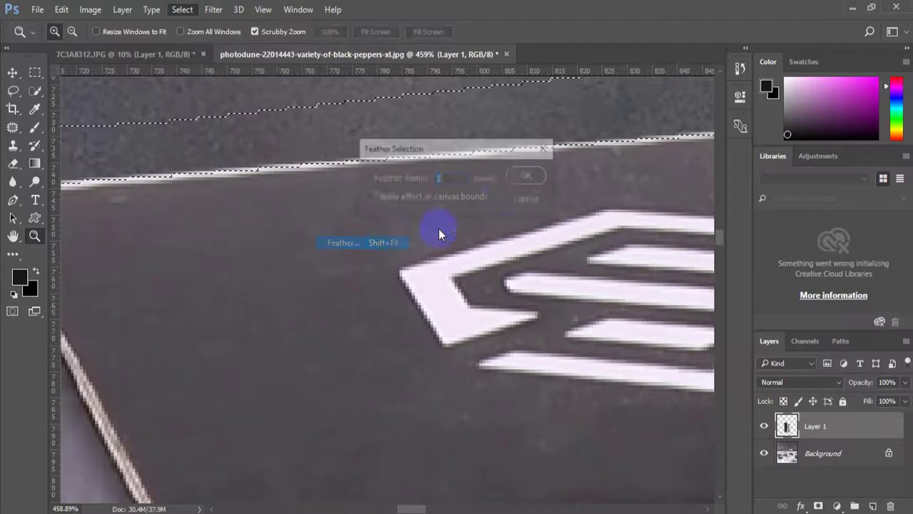
click(526, 175)
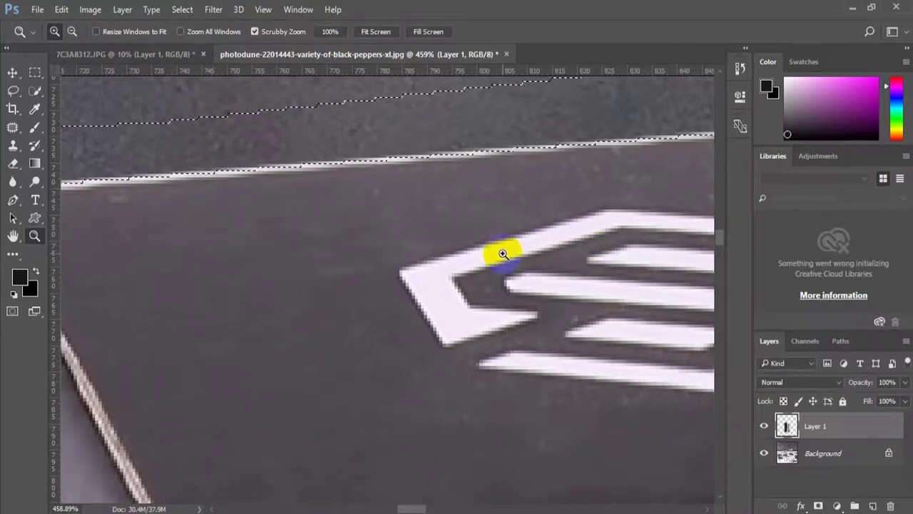
key(Delete)
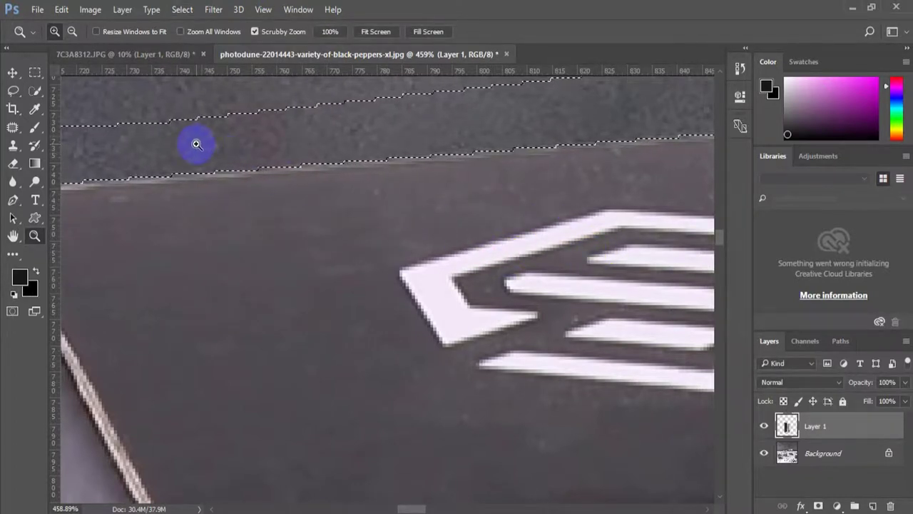
key(ctrl+d)
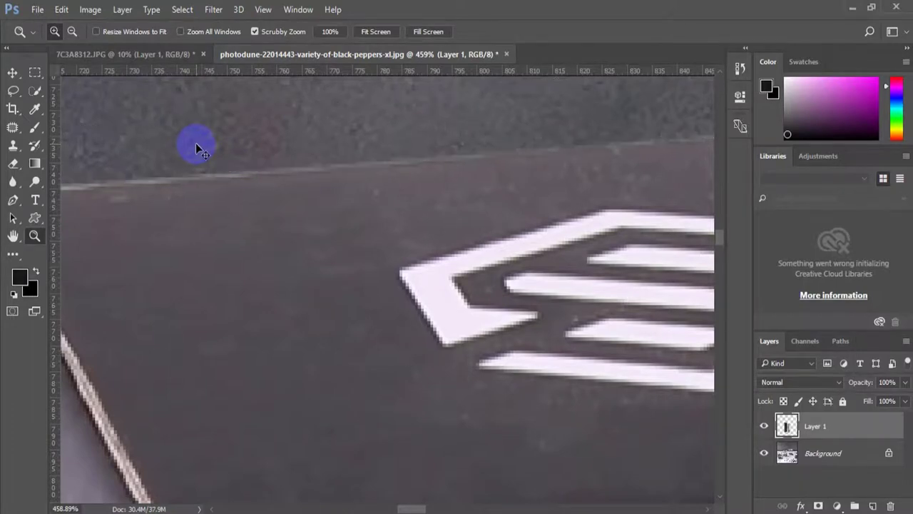
Check the cleaned box top, zoom out, and open the Camera Raw filter on the product layer
key(ctrl+0)
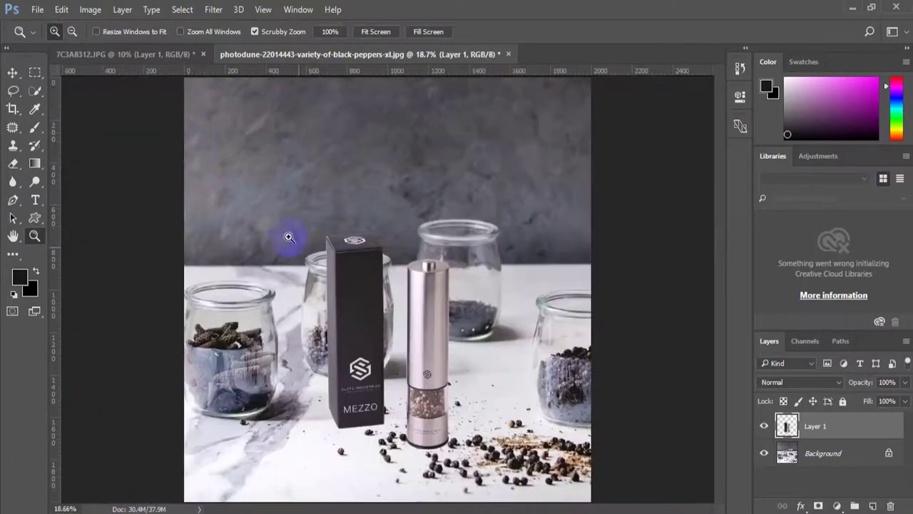
drag(361, 270, 446, 350)
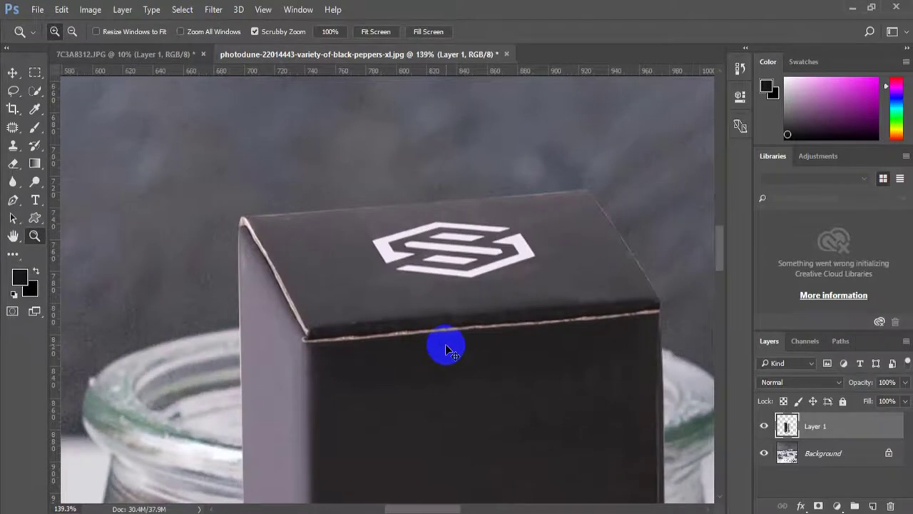
key(ctrl+shift+d)
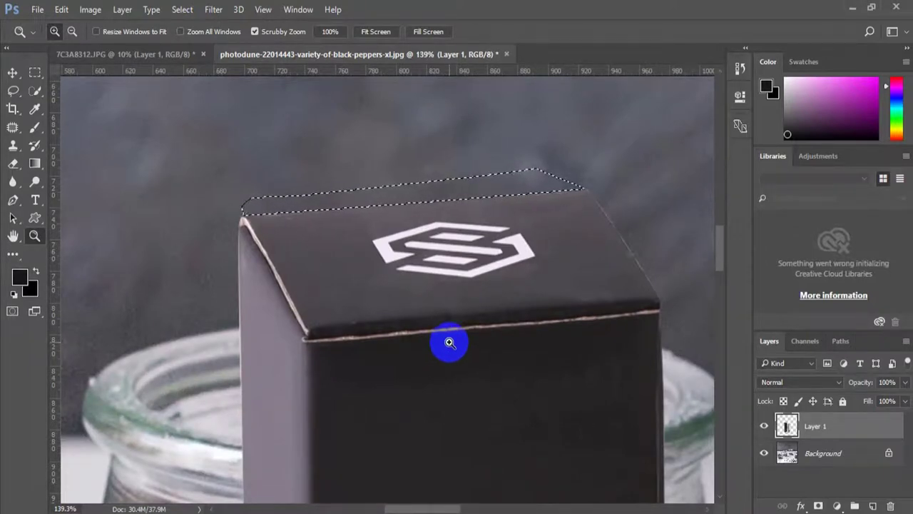
key(ctrl+d)
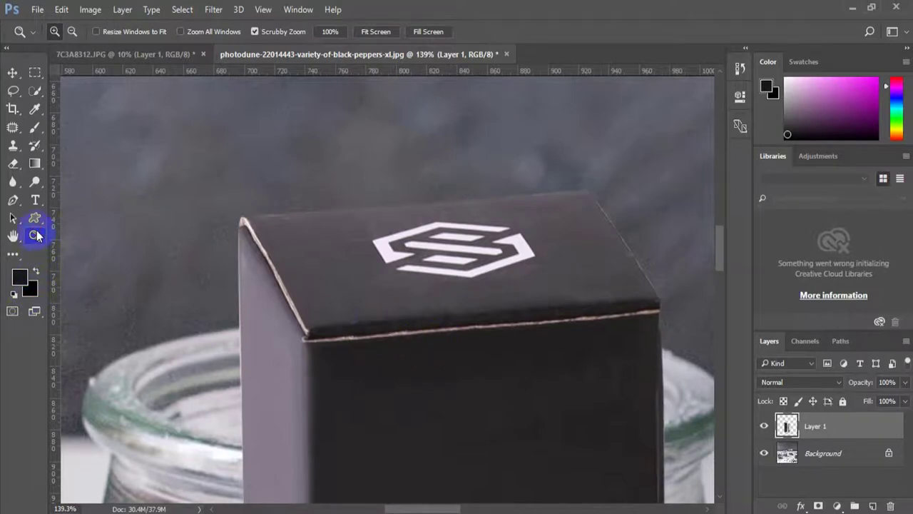
drag(469, 336, 376, 240)
drag(479, 302, 472, 295)
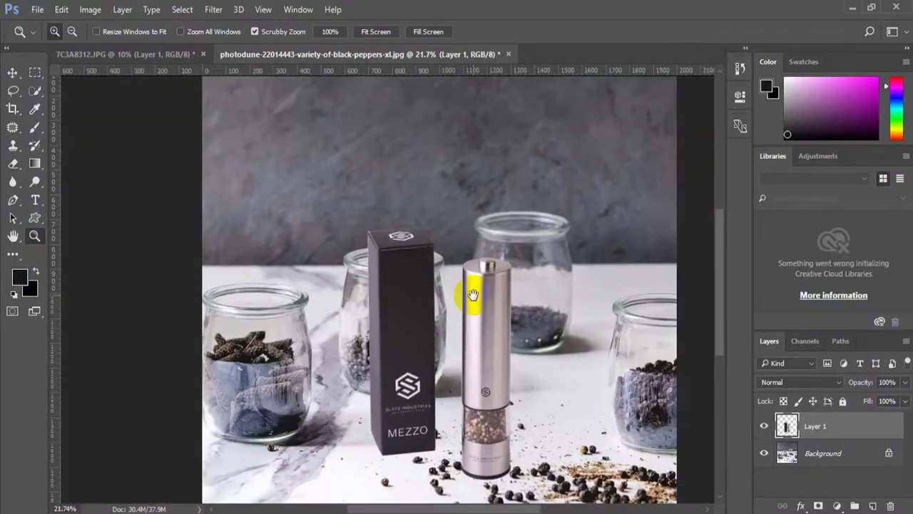
click(831, 386)
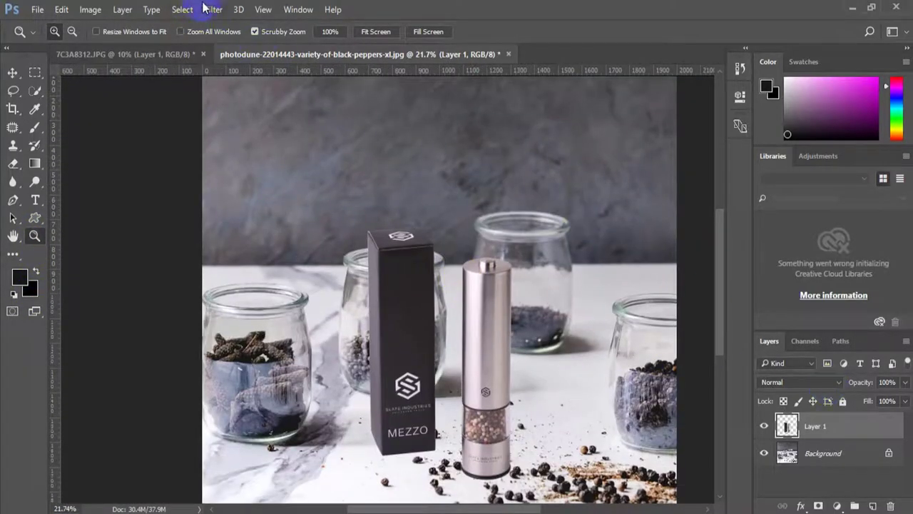
click(212, 9)
click(258, 88)
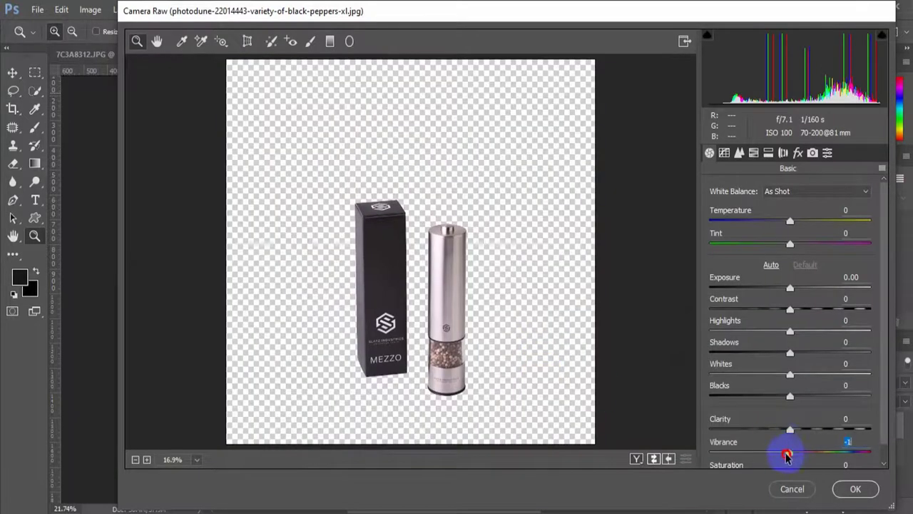
In Camera Raw, set Vibrance to -39, Reds saturation to -100 and Oranges to -67, then apply
mouse_move(786, 455)
mouse_down()
mouse_move(761, 451)
mouse_move(815, 430)
mouse_move(792, 431)
mouse_move(815, 430)
mouse_up()
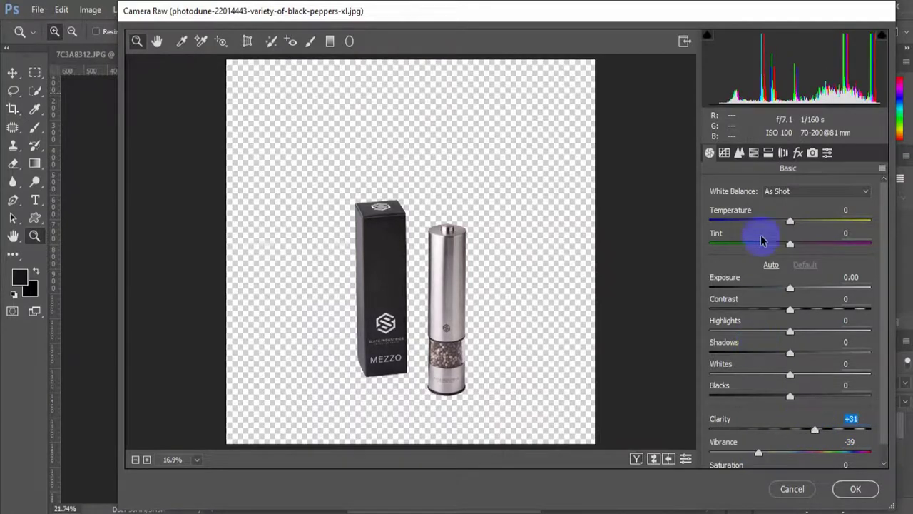
click(768, 153)
click(754, 152)
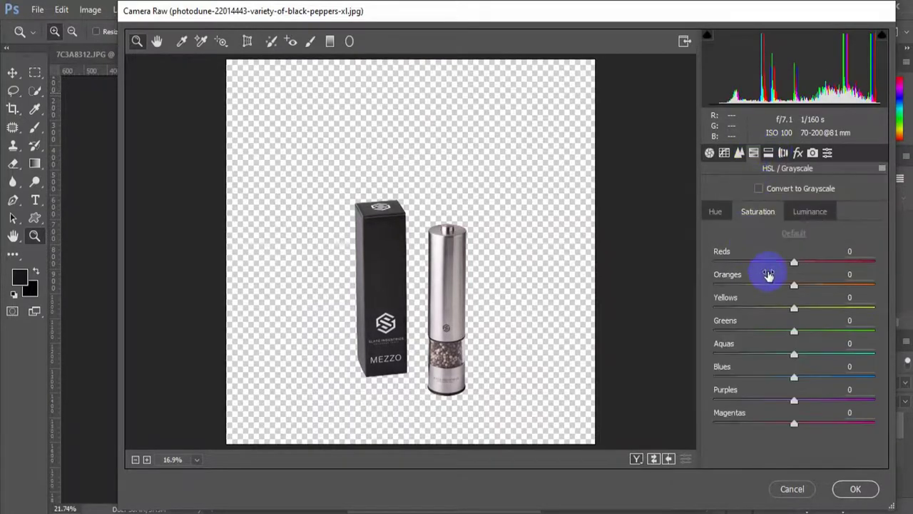
drag(795, 262, 662, 260)
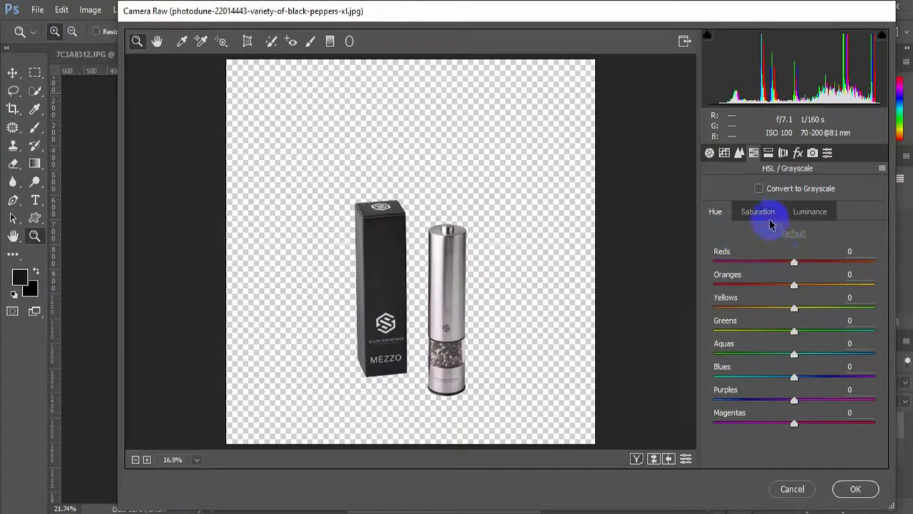
mouse_move(794, 288)
mouse_down()
mouse_move(740, 287)
mouse_move(794, 287)
mouse_move(770, 286)
mouse_up()
click(851, 489)
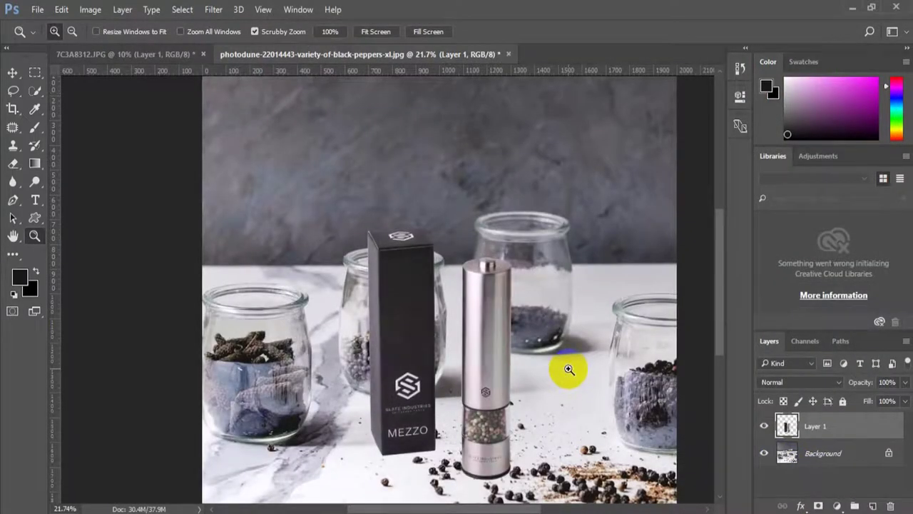
Add a new empty layer above the Background and frame the box, grinder and jars
drag(562, 345, 561, 338)
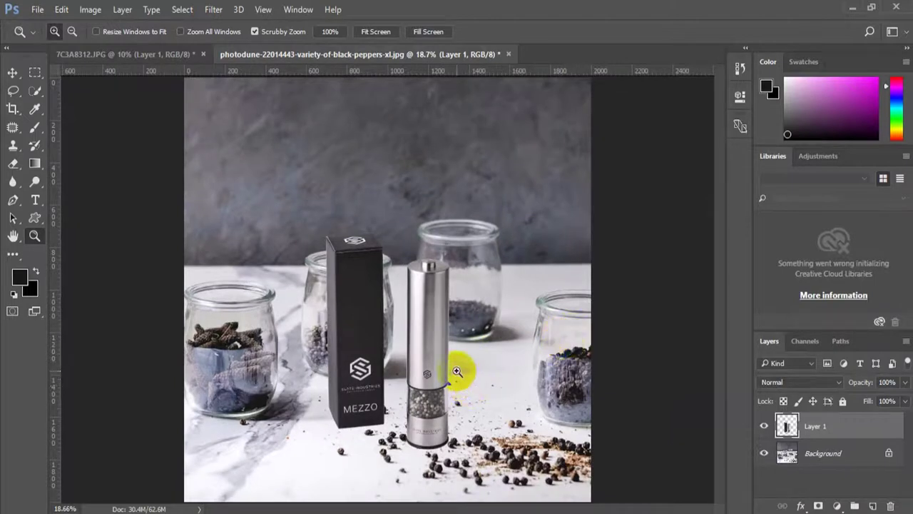
click(479, 475)
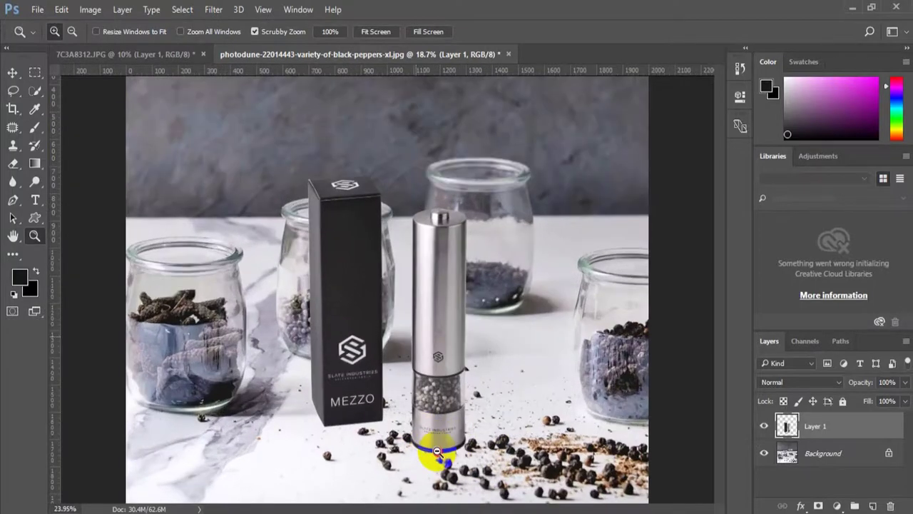
drag(428, 484, 799, 483)
click(821, 453)
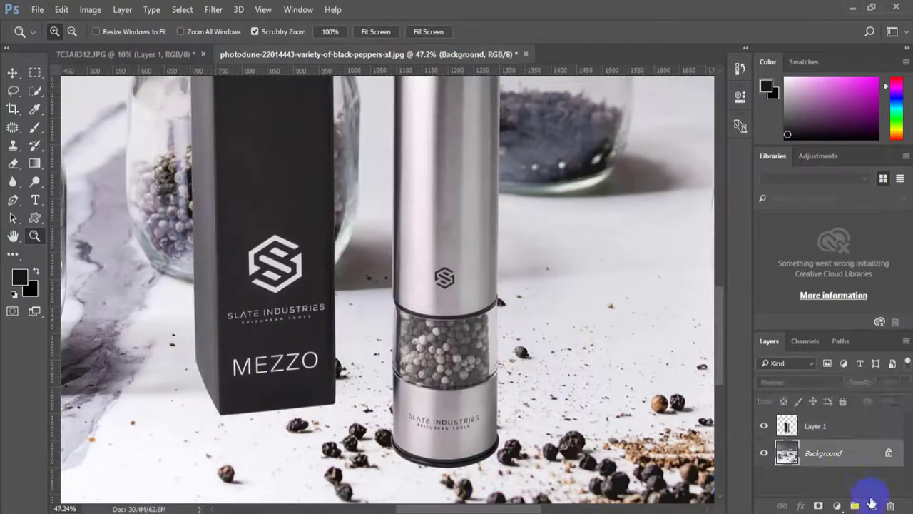
click(872, 505)
drag(204, 319, 235, 320)
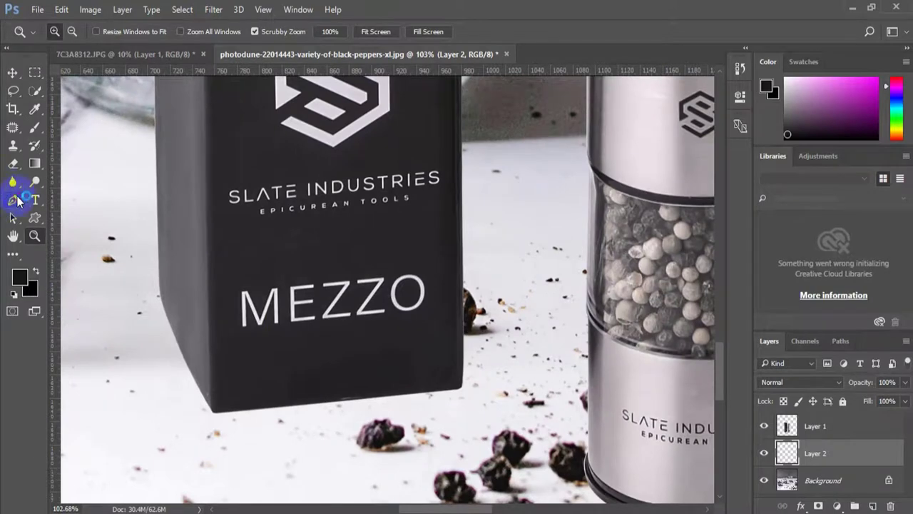
click(13, 200)
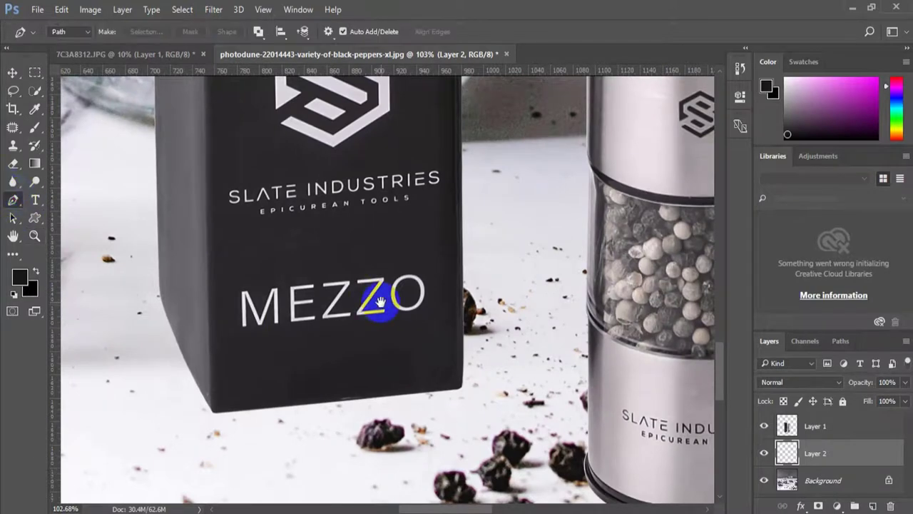
drag(376, 305, 322, 444)
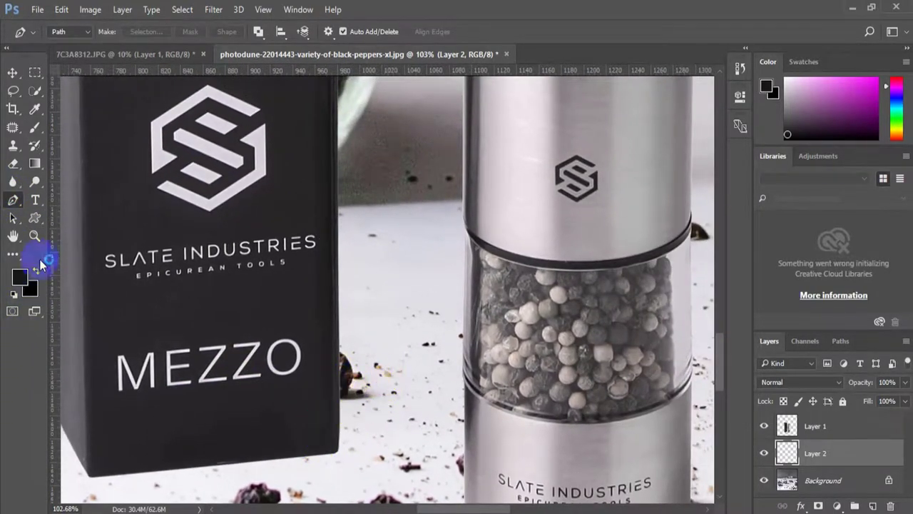
click(422, 205)
key(z)
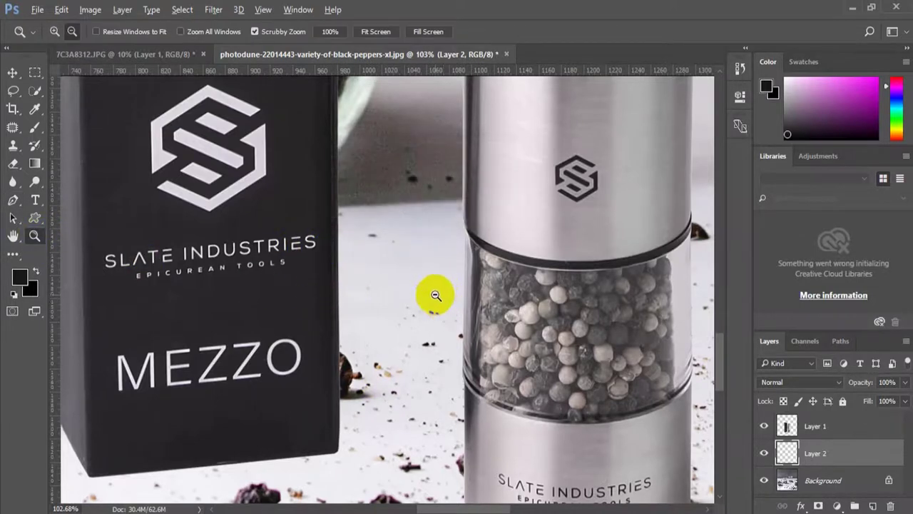
drag(435, 294, 383, 211)
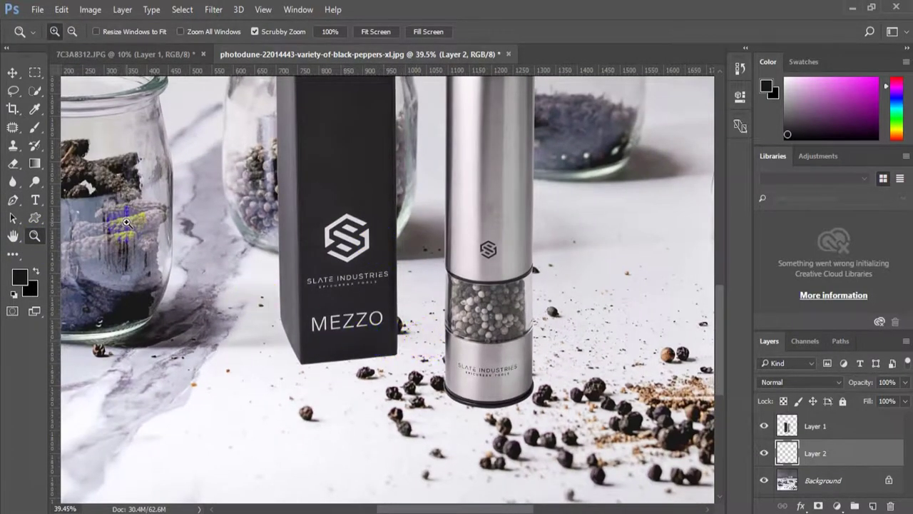
click(12, 200)
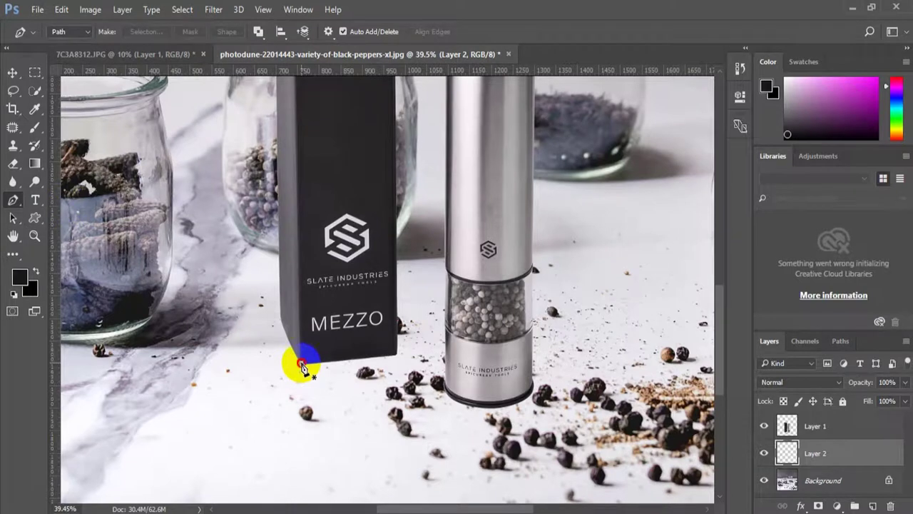
Trace a closed shadow path from the box's bottom-left corner out right and back along the grinder
click(301, 362)
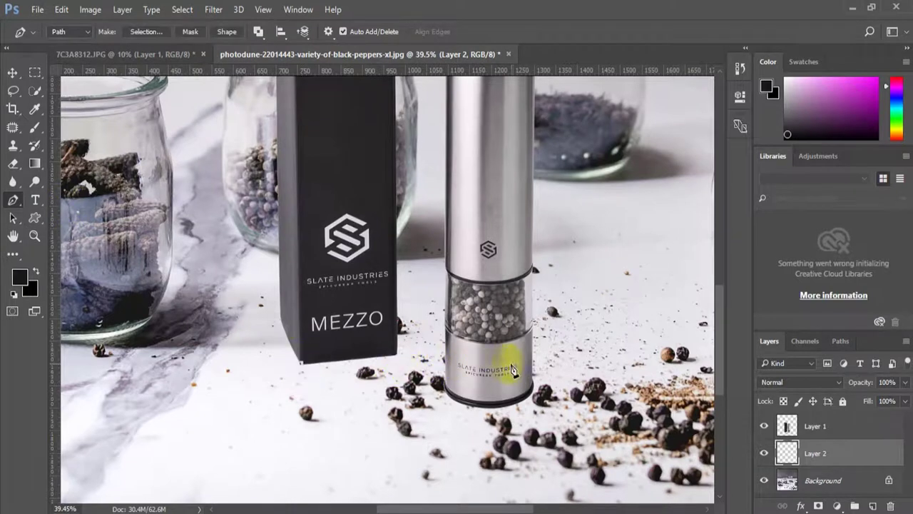
click(586, 352)
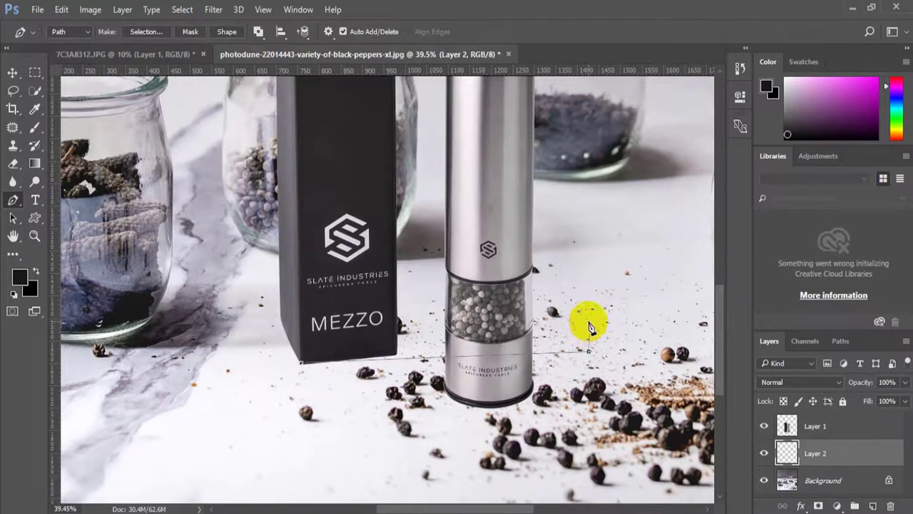
click(589, 324)
click(560, 307)
click(528, 306)
click(495, 307)
click(456, 307)
click(424, 312)
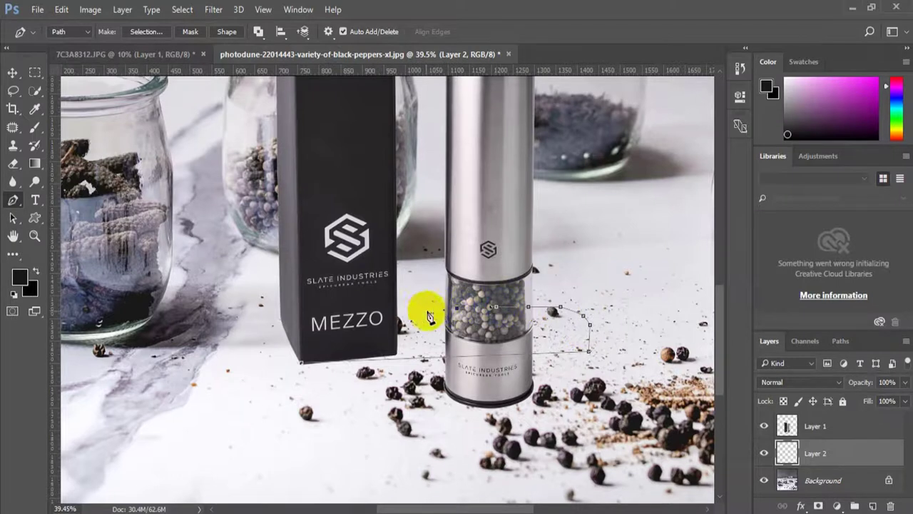
click(389, 322)
click(325, 323)
click(303, 363)
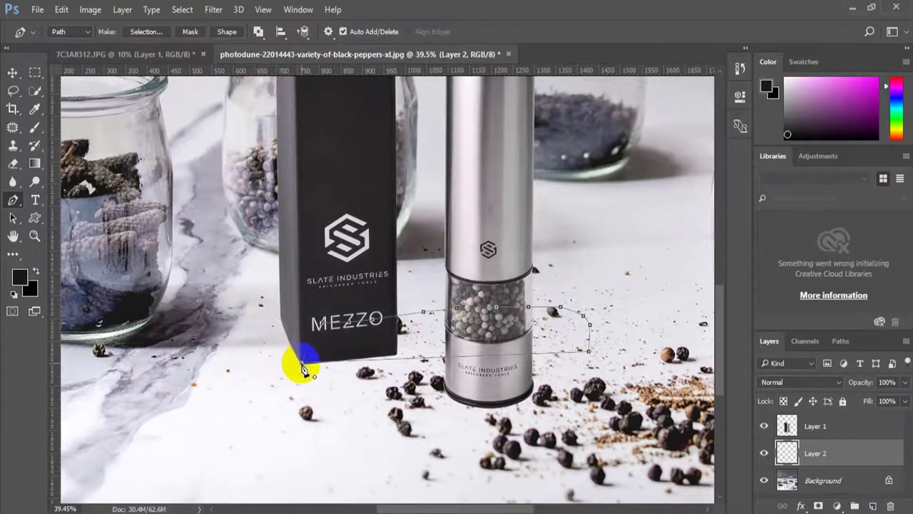
Turn the shadow path into a selection, fill it with black, and deselect
key(ctrl+Return)
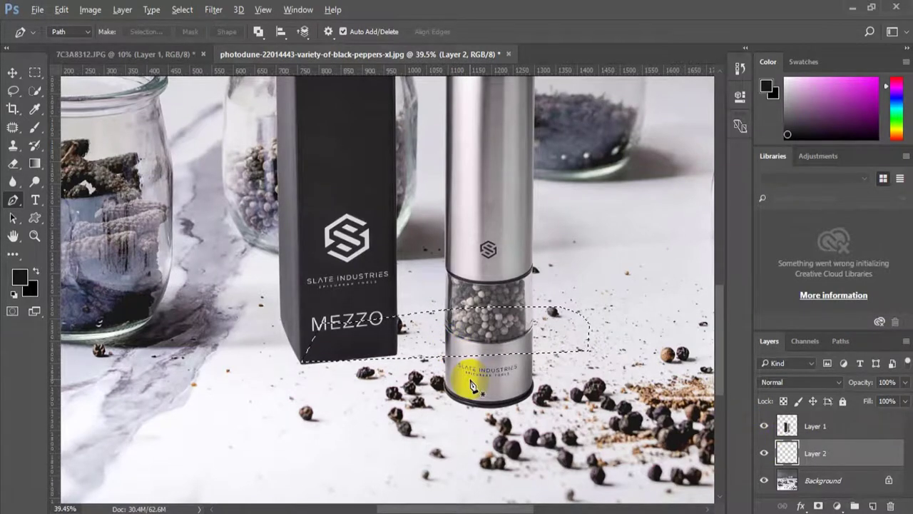
key(alt+BackSpace)
key(ctrl+d)
click(512, 279)
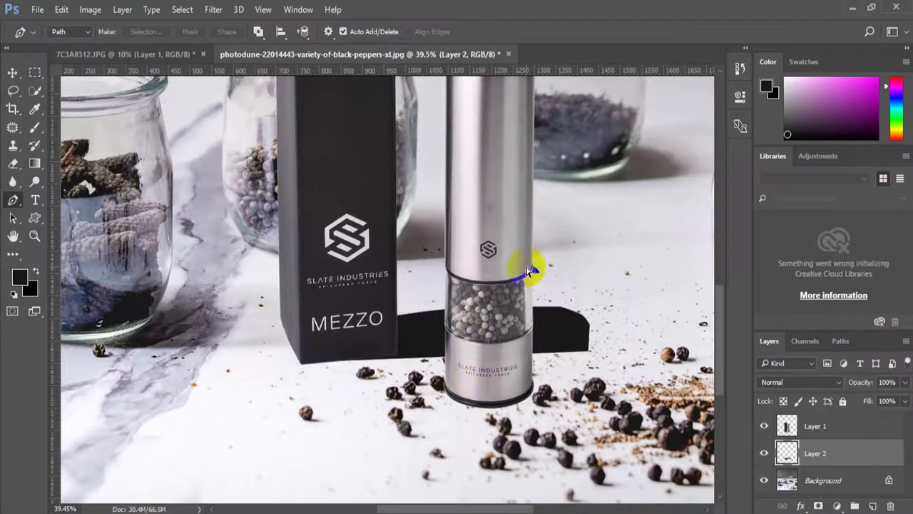
Apply a Gaussian Blur to the Layer 2 shadow and lower its opacity to 42%
click(212, 10)
mouse_move(219, 163)
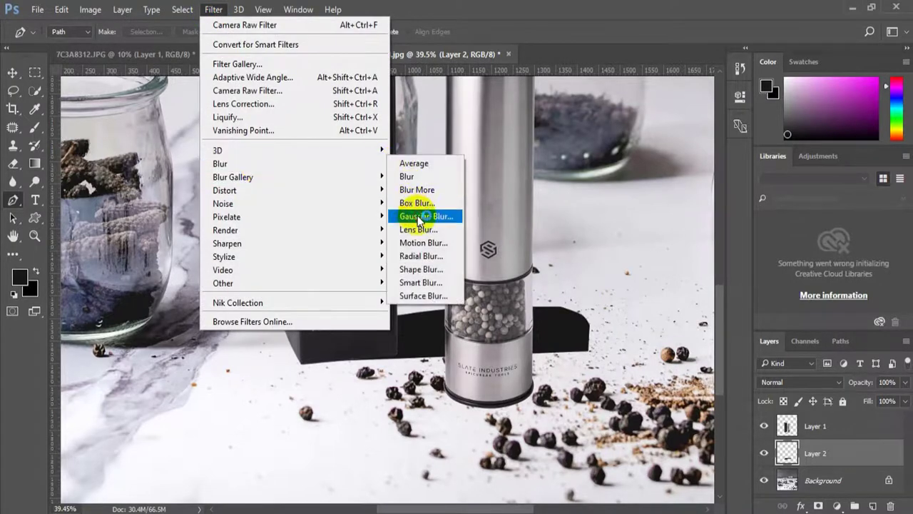
click(414, 216)
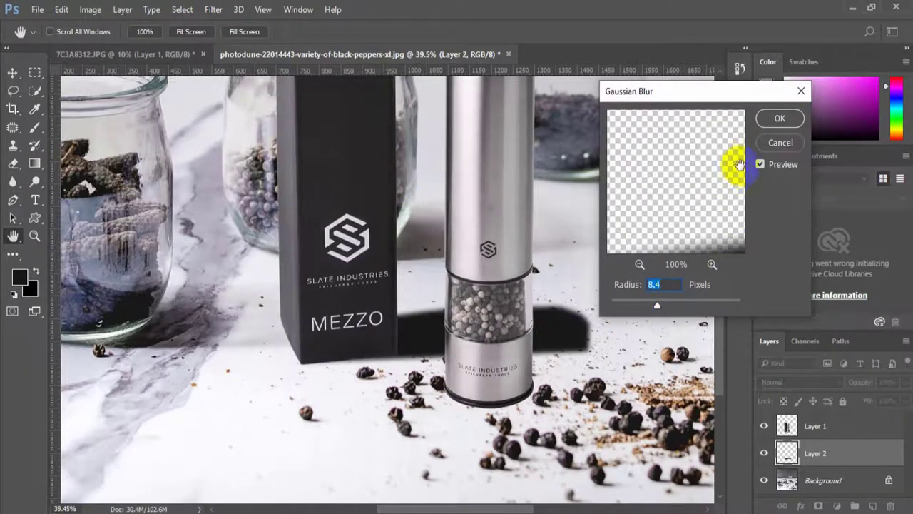
click(780, 119)
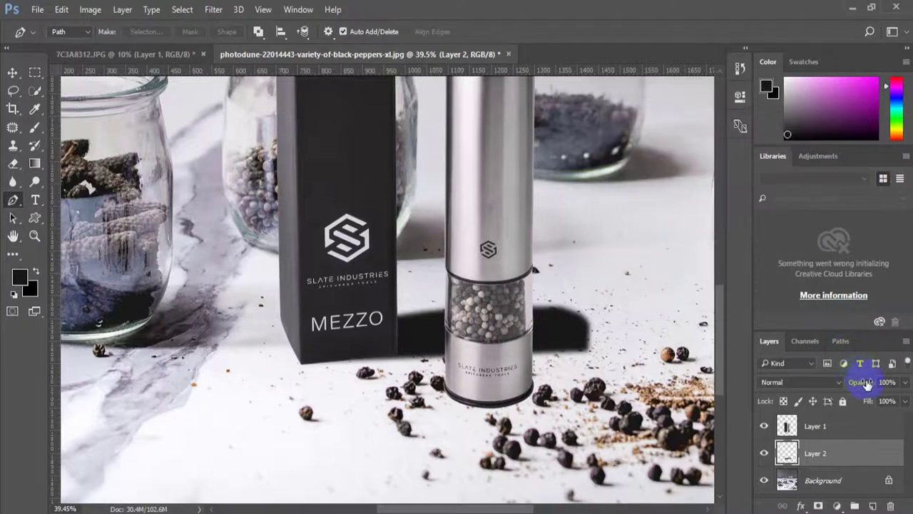
drag(866, 383, 827, 384)
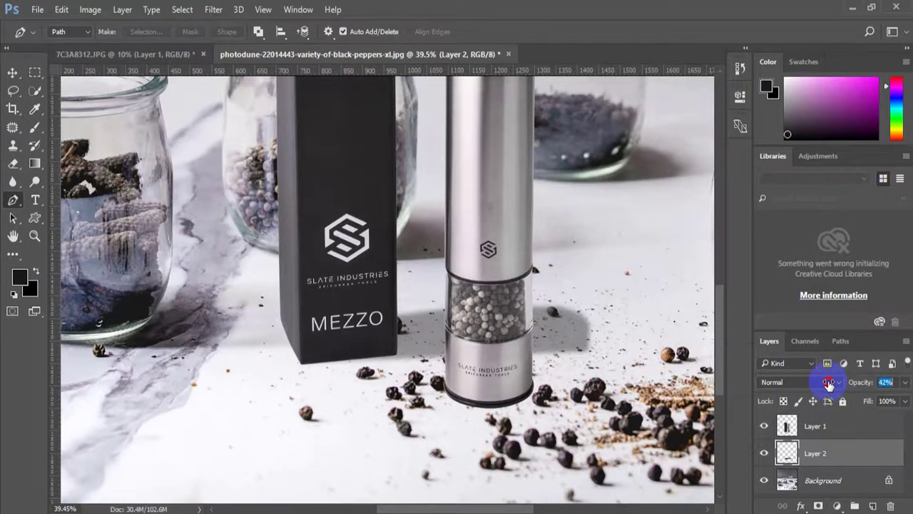
Try warping the shadow's top-left corner outward, then cancel the warp
key(ctrl+t)
right_click(452, 324)
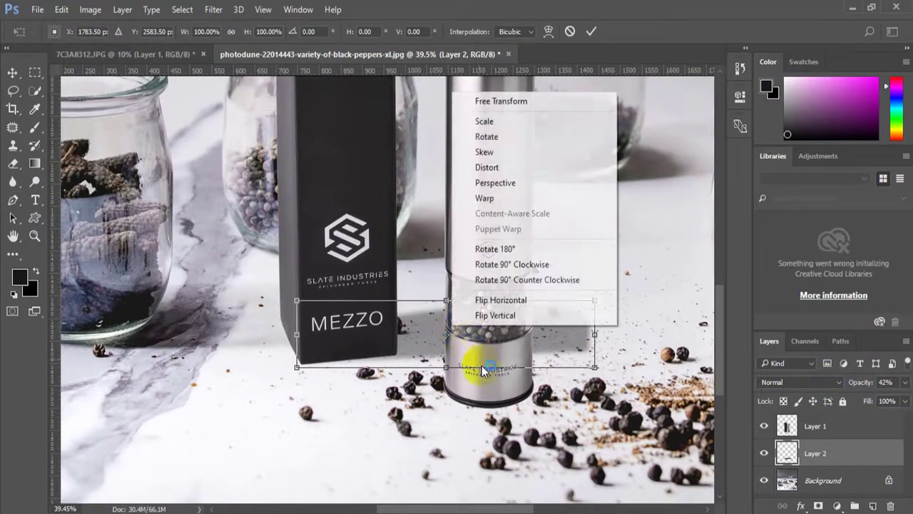
click(484, 197)
mouse_move(297, 301)
mouse_down()
mouse_move(254, 296)
mouse_move(232, 310)
mouse_up()
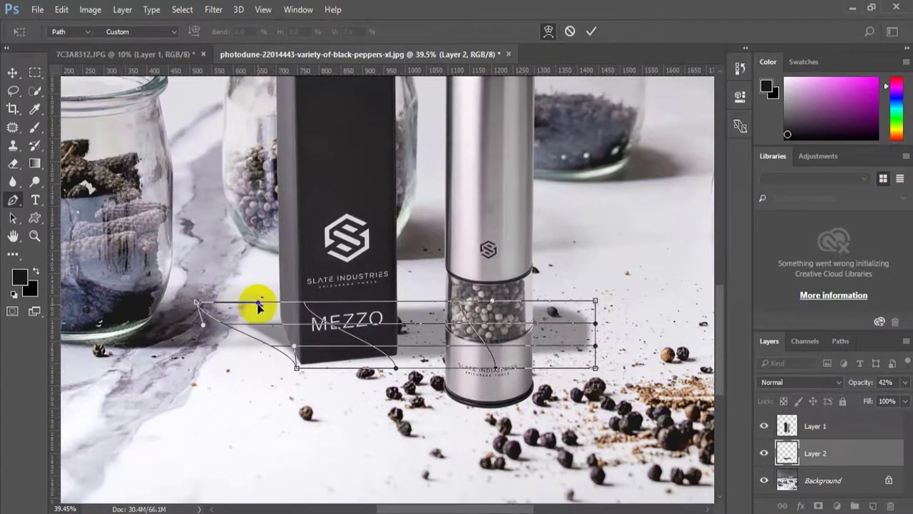
key(Escape)
Erase the shadow beside the box base with a 200 px eraser at 100% opacity
click(12, 165)
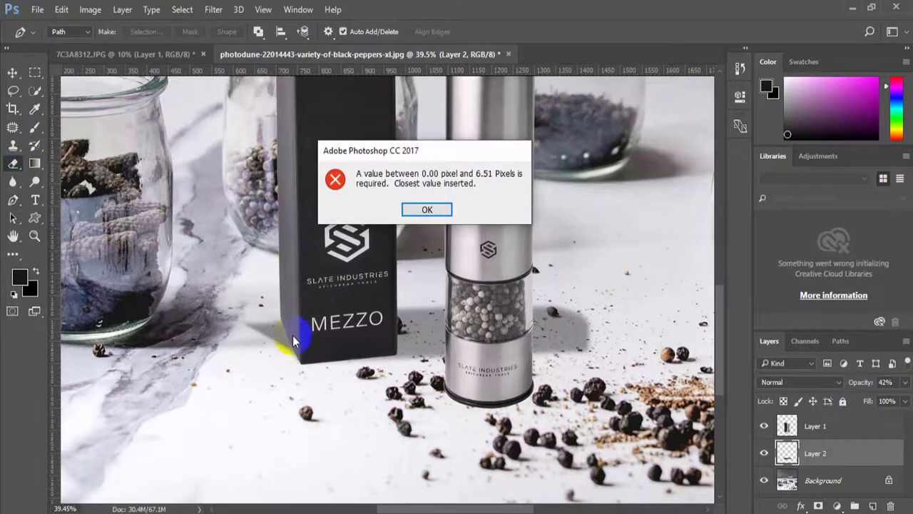
click(416, 208)
drag(274, 324, 247, 323)
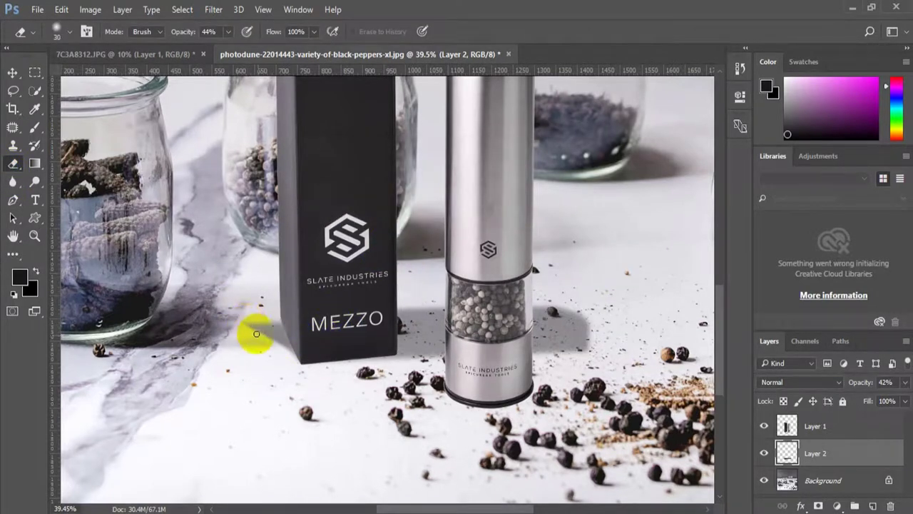
key(bracketright)
key(bracketright)
key(bracketright)
drag(178, 34, 235, 32)
mouse_move(265, 261)
mouse_down()
mouse_move(298, 368)
mouse_move(246, 336)
mouse_up()
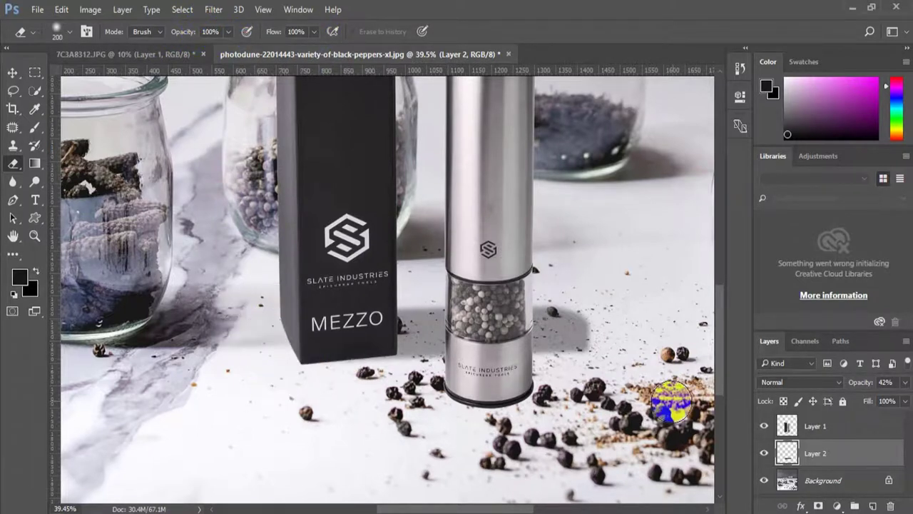
Fade the shadow with a gradient layer mask toward the box, then nudge it right and down
click(819, 505)
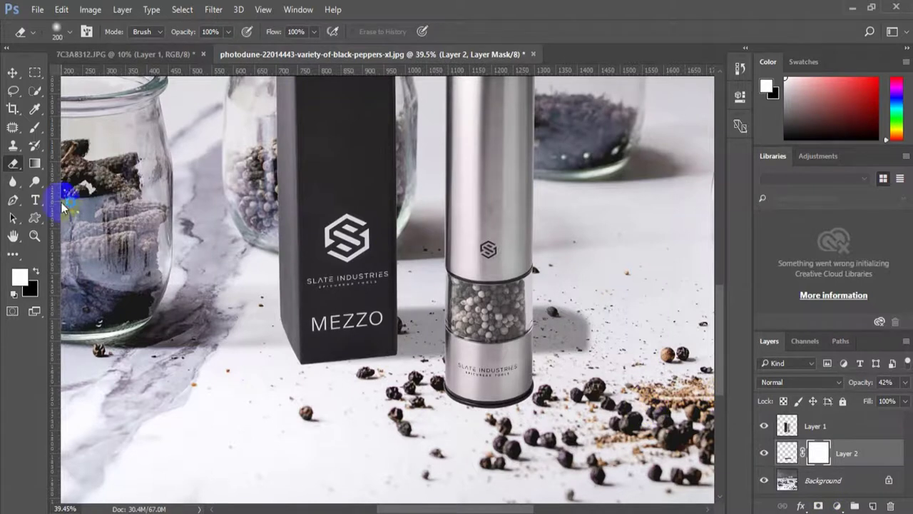
click(35, 163)
click(90, 158)
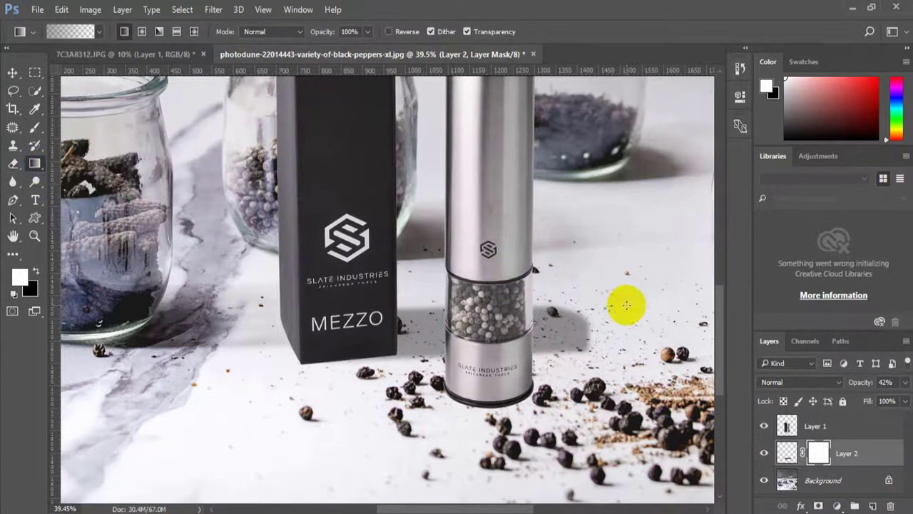
drag(651, 319, 474, 326)
drag(653, 316, 372, 326)
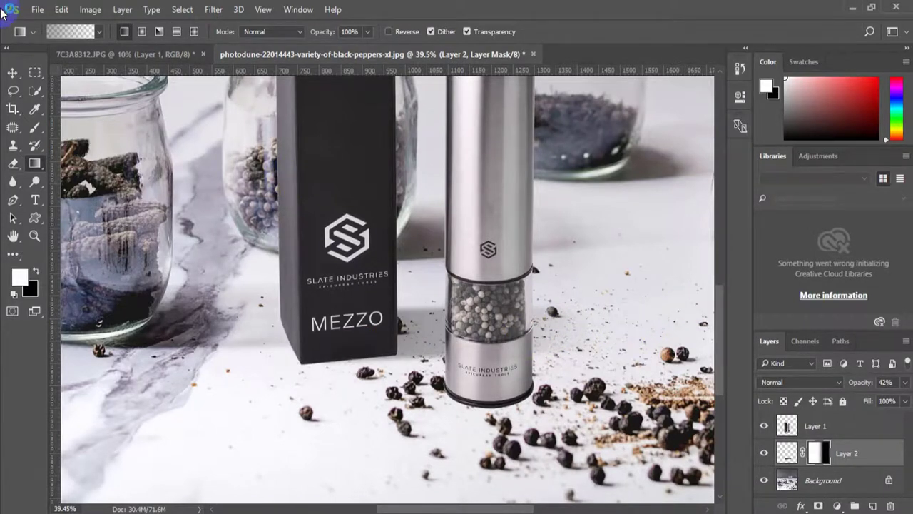
click(15, 74)
drag(444, 328, 579, 373)
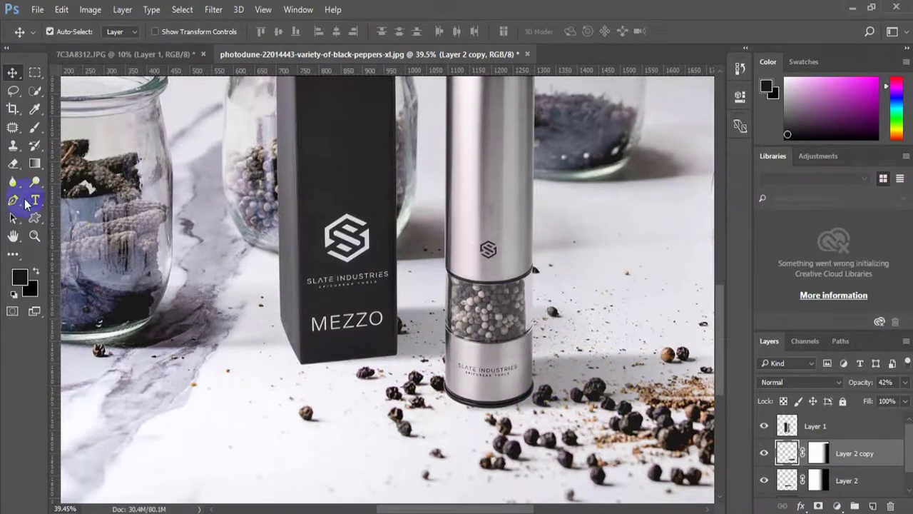
Erase the duplicate shadow by the grinder with a 150 px eraser; raise opacities to 59% and 57%
click(14, 169)
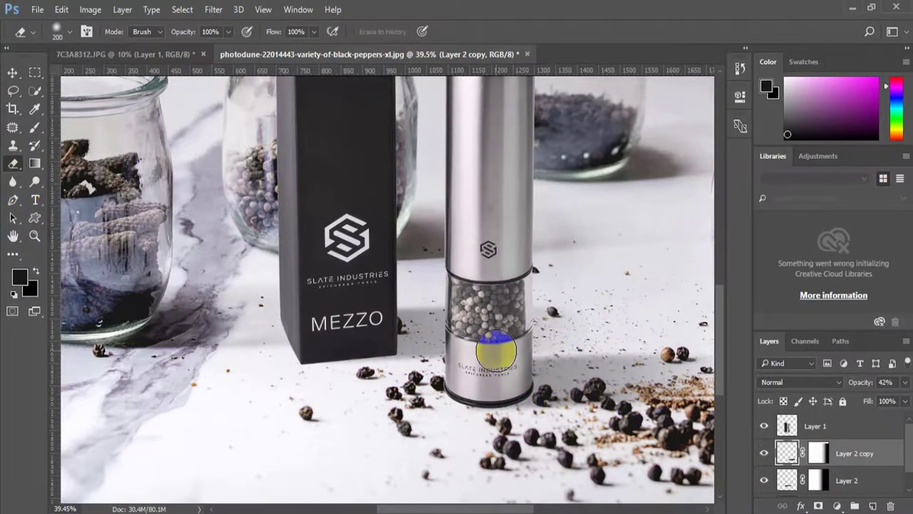
key(bracketleft)
key(bracketleft)
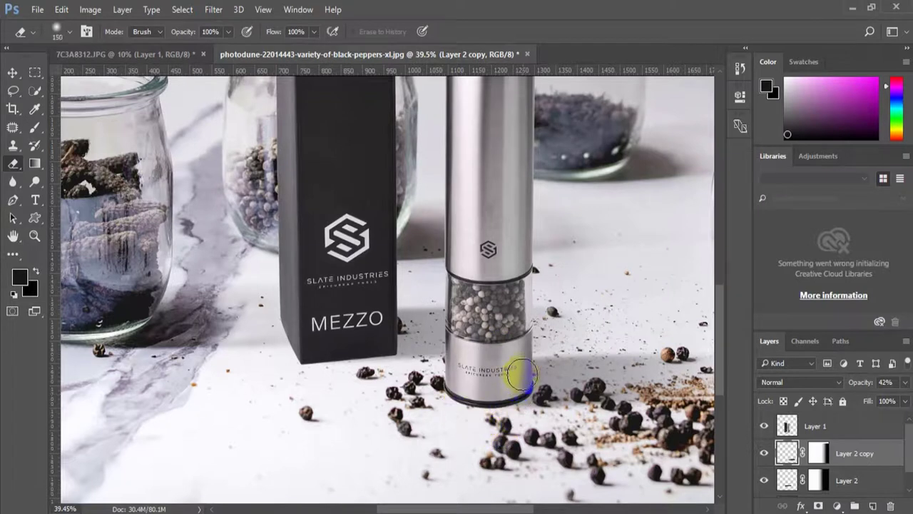
mouse_move(519, 349)
mouse_down()
mouse_move(840, 346)
mouse_move(611, 333)
mouse_move(589, 348)
mouse_move(604, 351)
mouse_up()
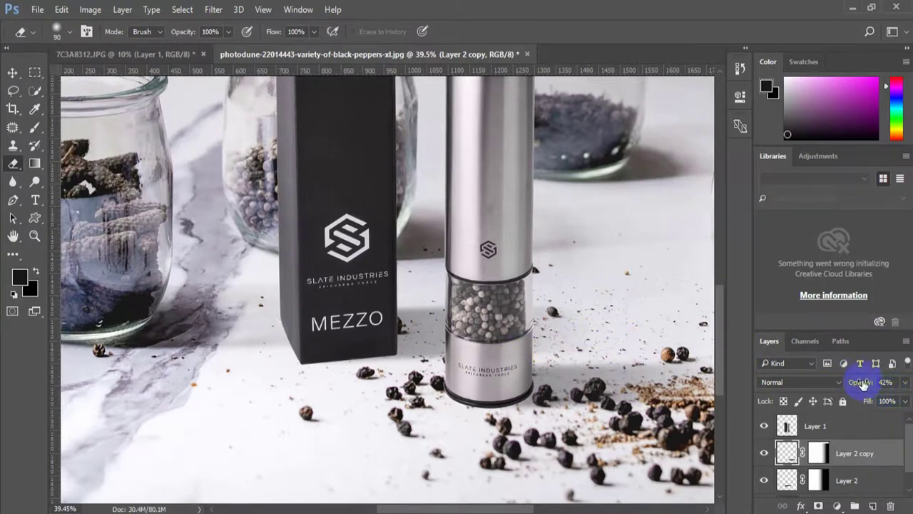
drag(862, 383, 876, 386)
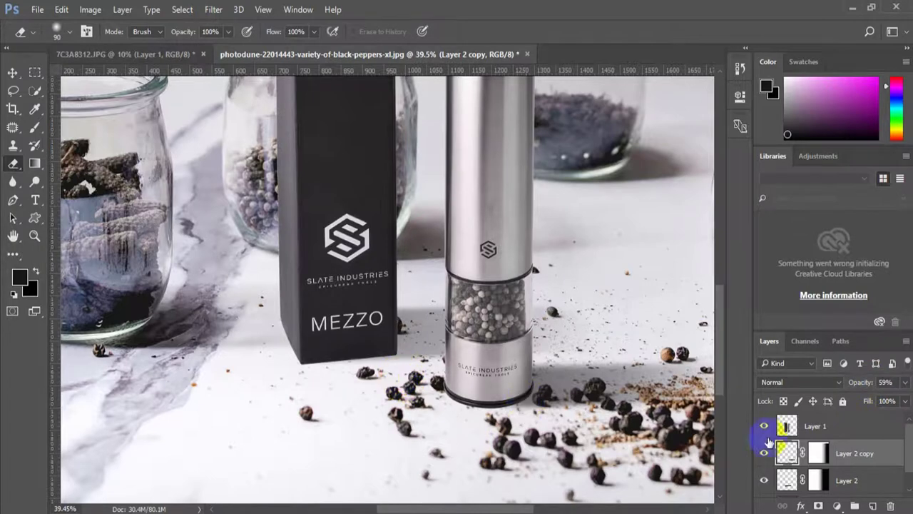
click(847, 480)
drag(856, 385, 866, 384)
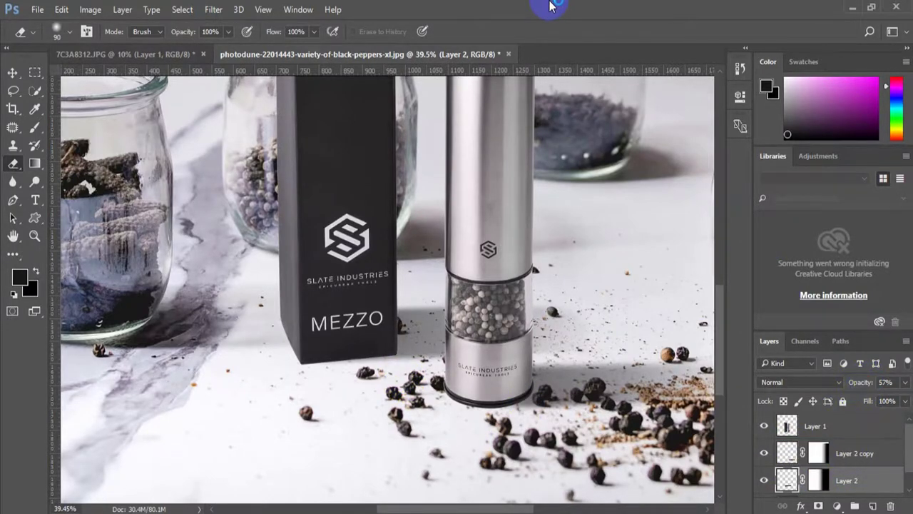
key(ctrl+0)
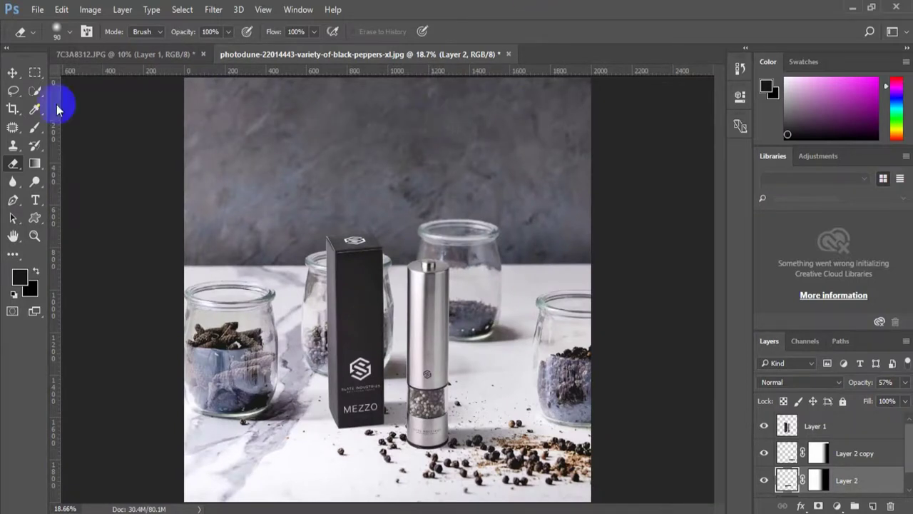
Zoom to about 275% so the MEZZO box's top edge fills the window
click(13, 72)
mouse_move(483, 393)
mouse_down()
mouse_move(497, 389)
mouse_move(431, 321)
mouse_move(388, 303)
mouse_move(488, 387)
mouse_up()
click(34, 235)
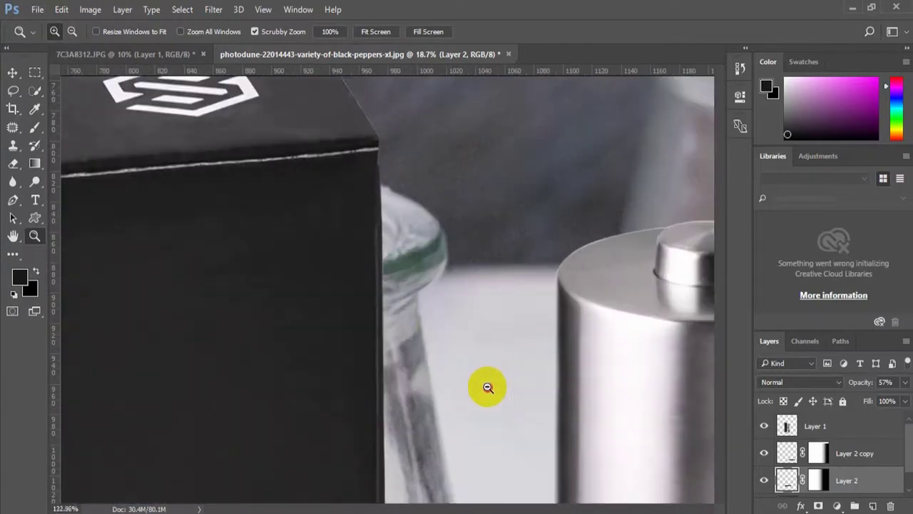
drag(367, 240, 561, 373)
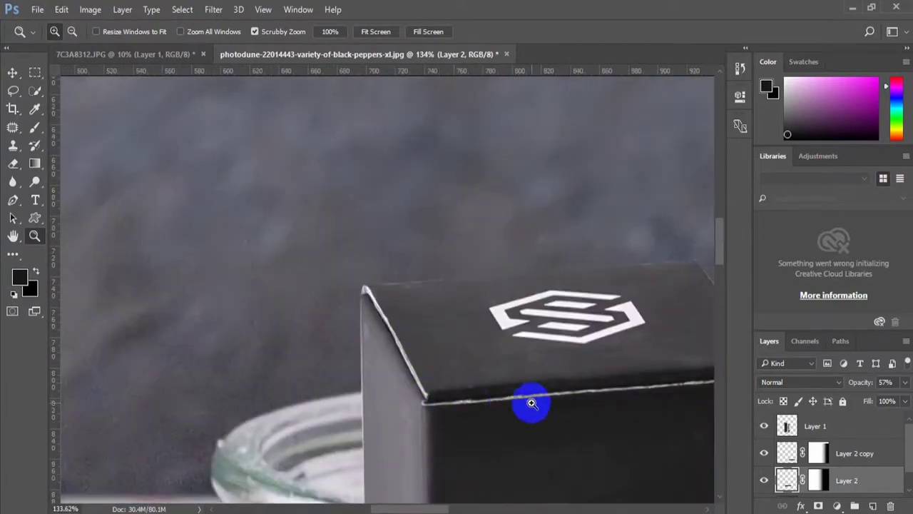
drag(531, 403, 444, 298)
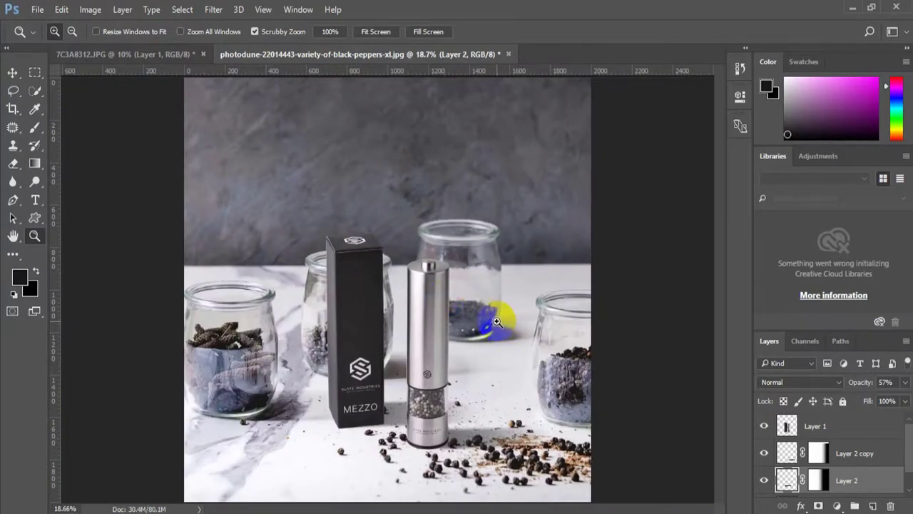
drag(497, 322, 479, 368)
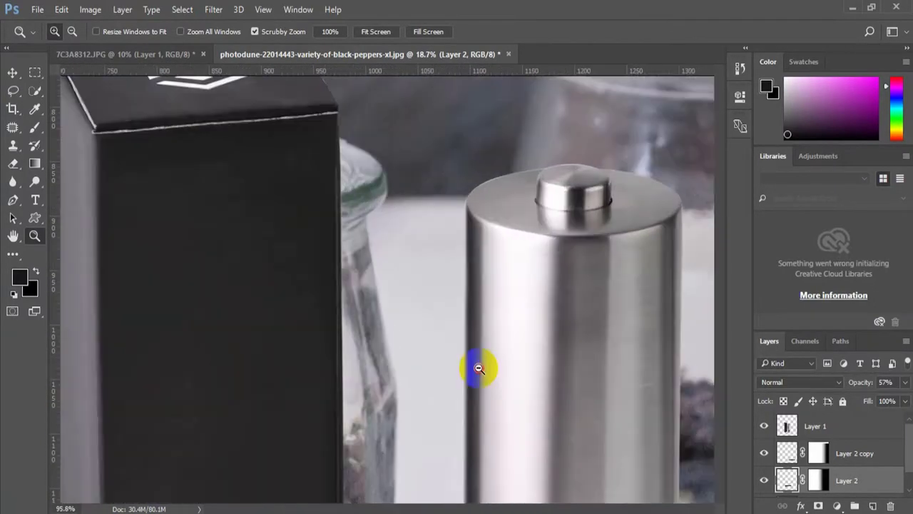
mouse_move(147, 141)
mouse_down()
mouse_move(220, 172)
mouse_move(50, 147)
mouse_up()
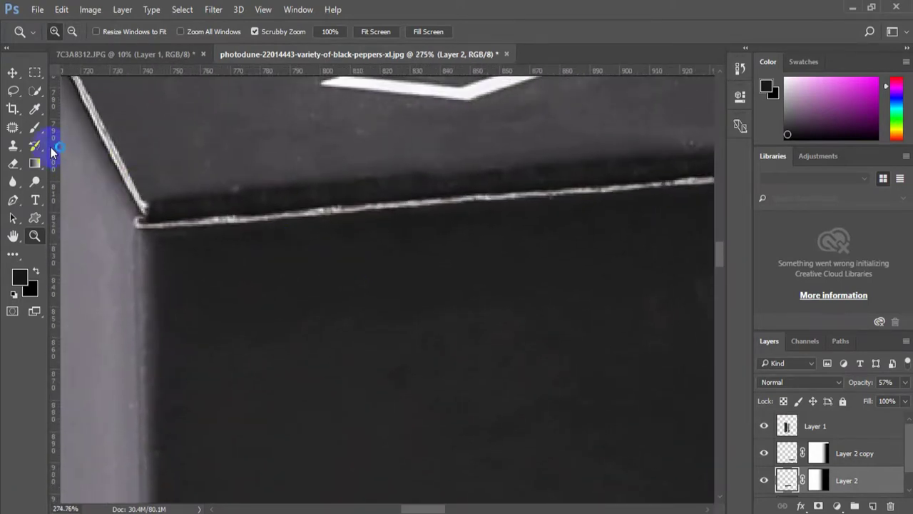
Sample the box's dark colour with the Eyedropper and select Layer 1 for brushing
click(35, 129)
key(i)
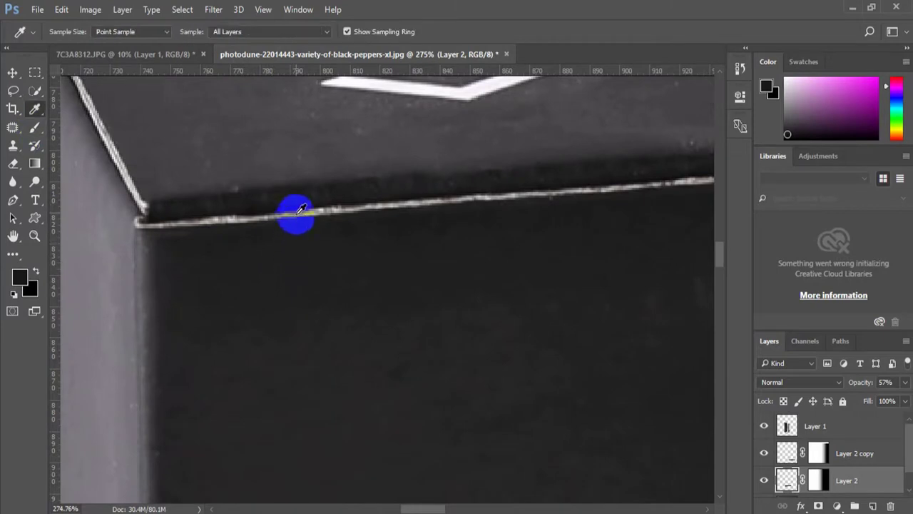
click(271, 198)
key(b)
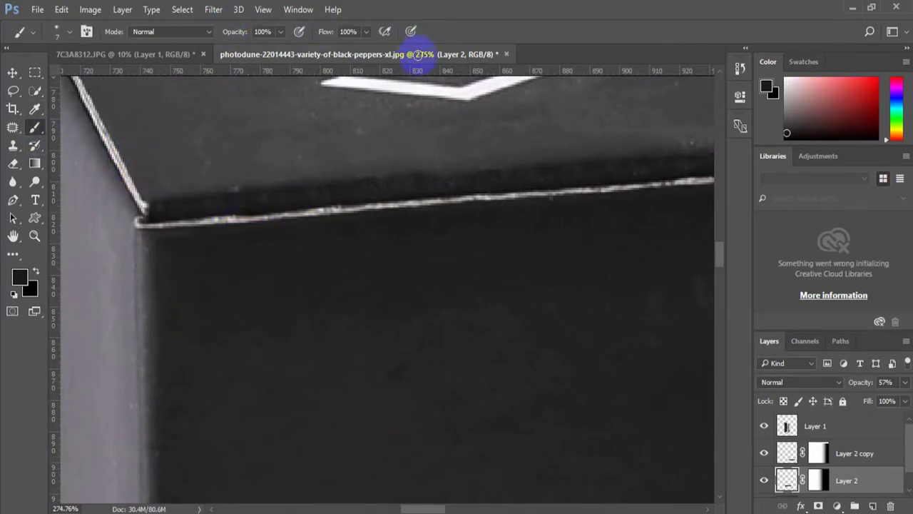
click(788, 428)
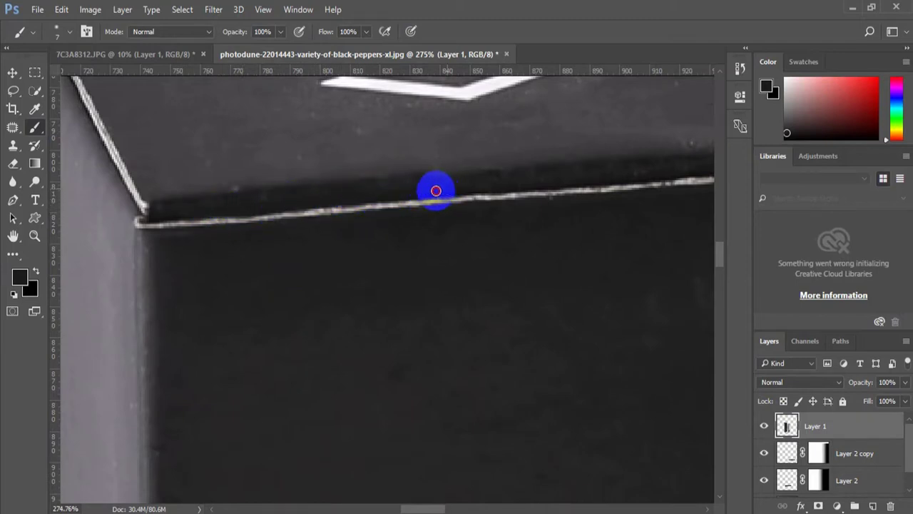
Paint the sampled dark colour over the bright seam along the box's top edge
drag(405, 220, 292, 206)
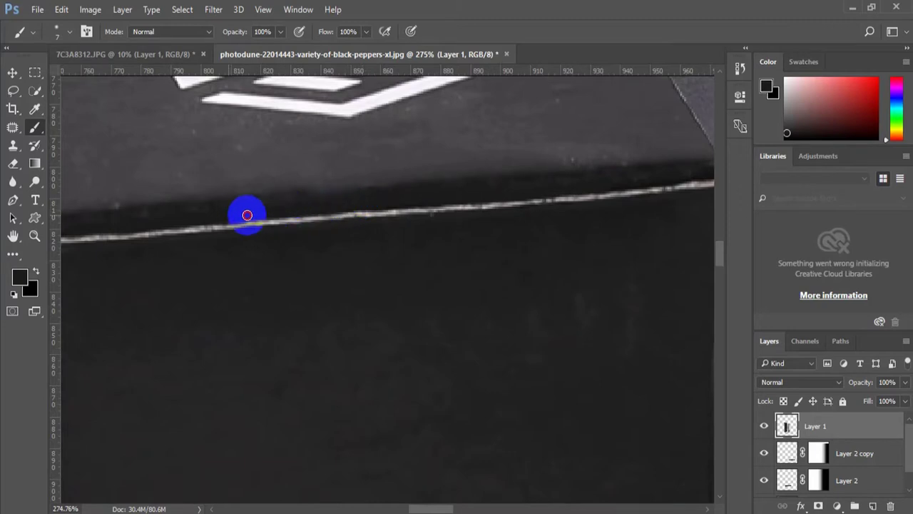
drag(530, 190, 373, 231)
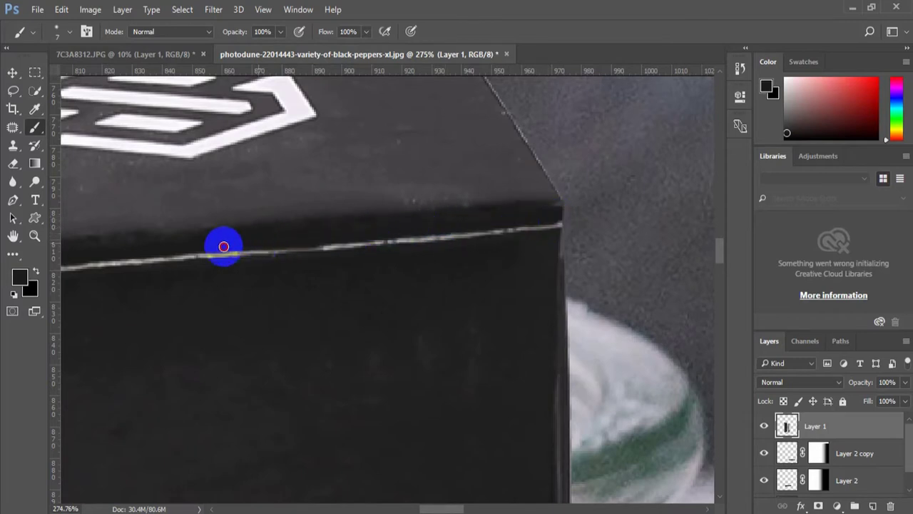
drag(157, 250, 564, 261)
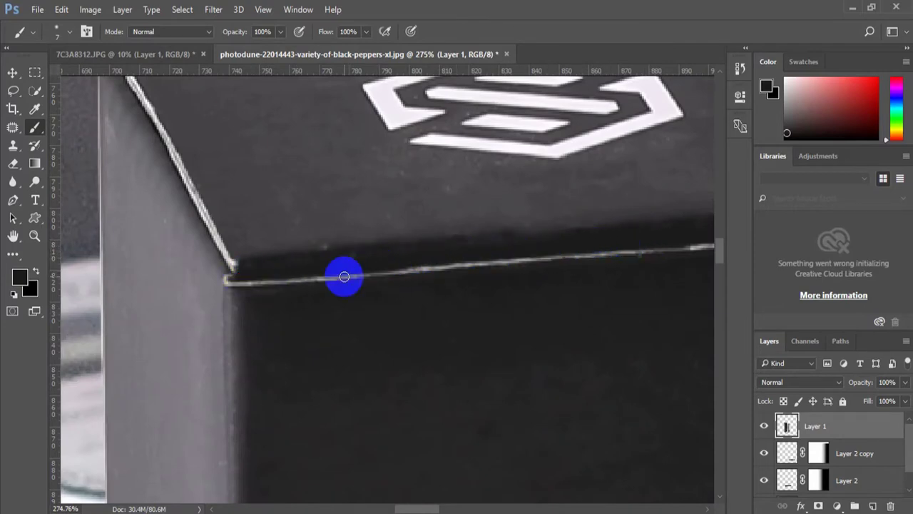
key(ctrl+0)
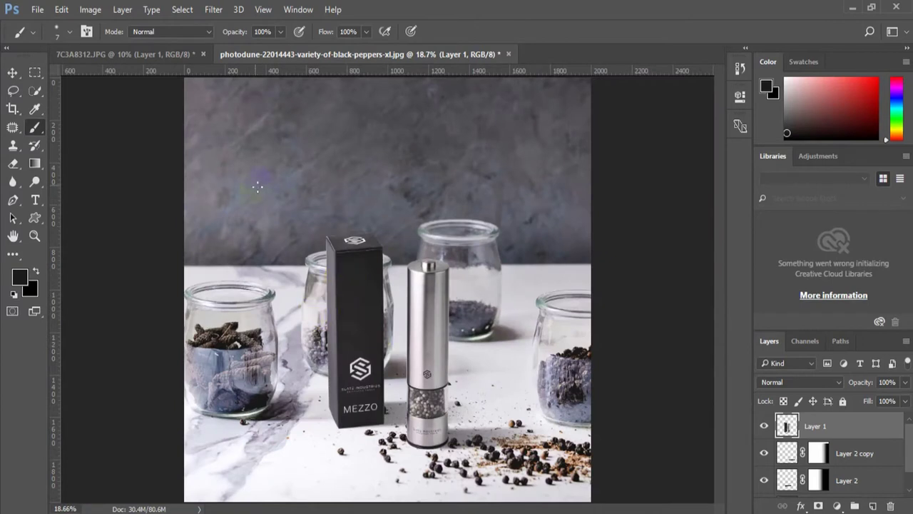
click(12, 73)
click(488, 275)
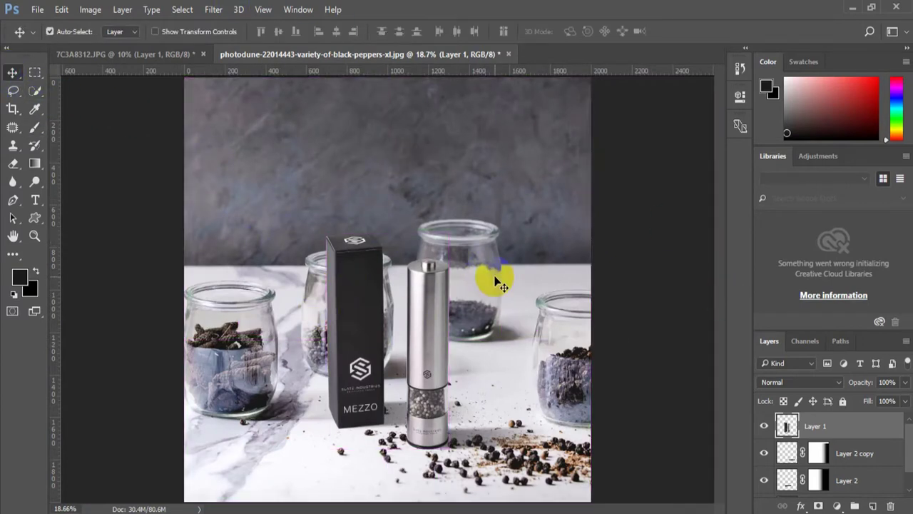
click(460, 412)
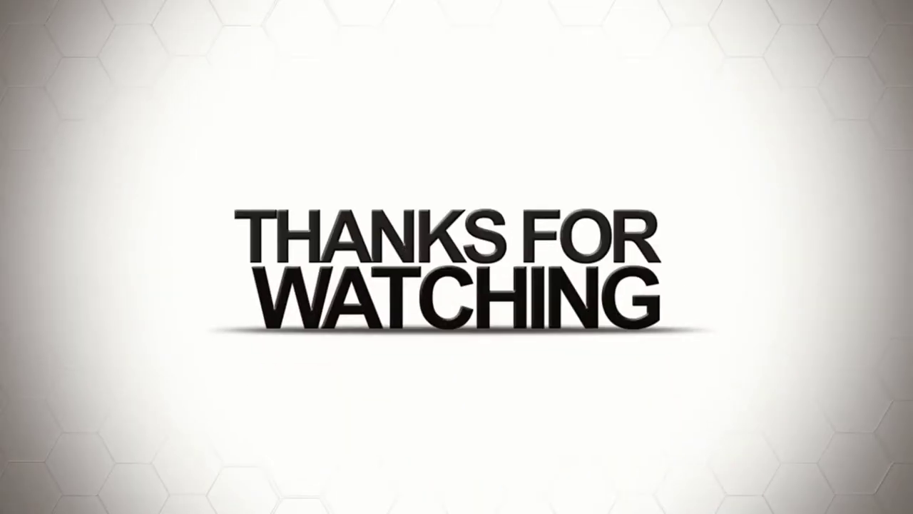